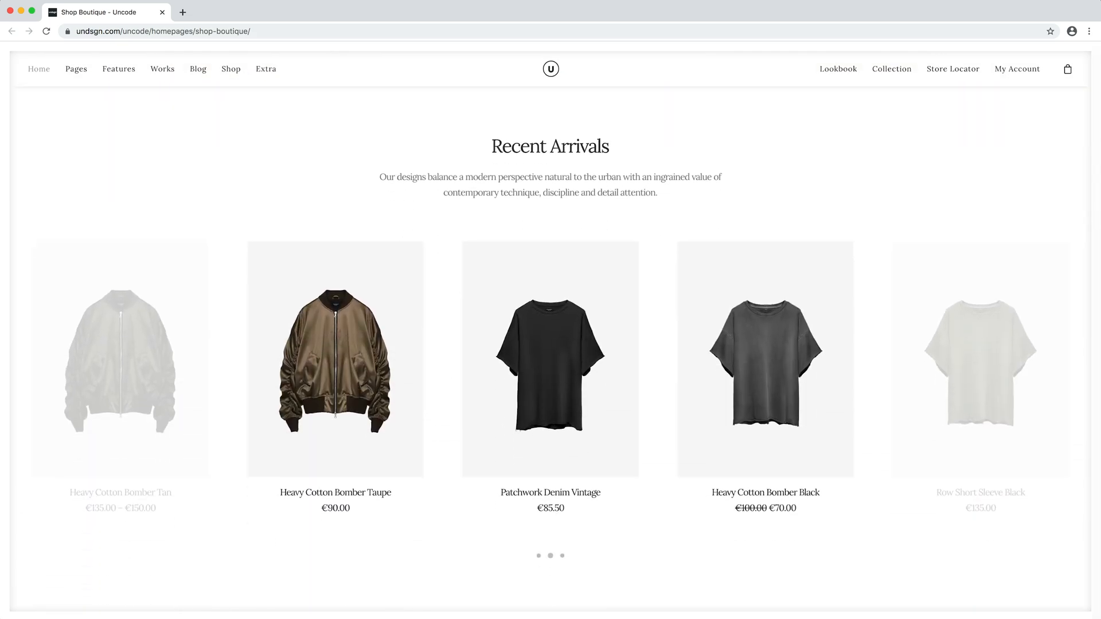
Explore the demo shops' quick view for Insulated Top, the Clothing category filter, the sorting options and the product filter.
mouse_move(766, 367)
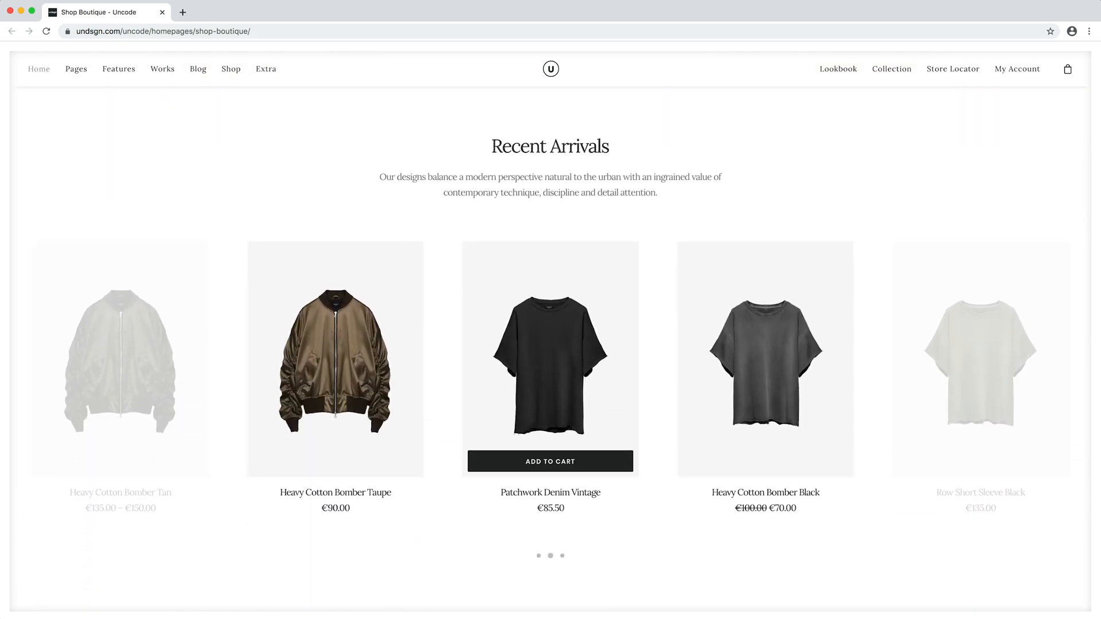
mouse_move(336, 367)
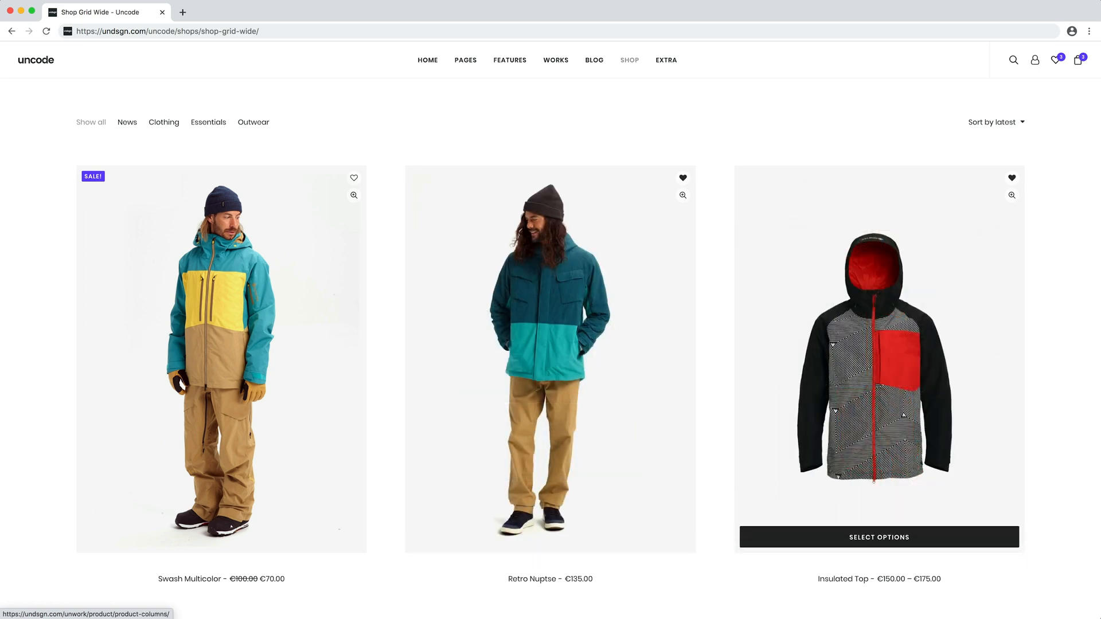
click(1012, 196)
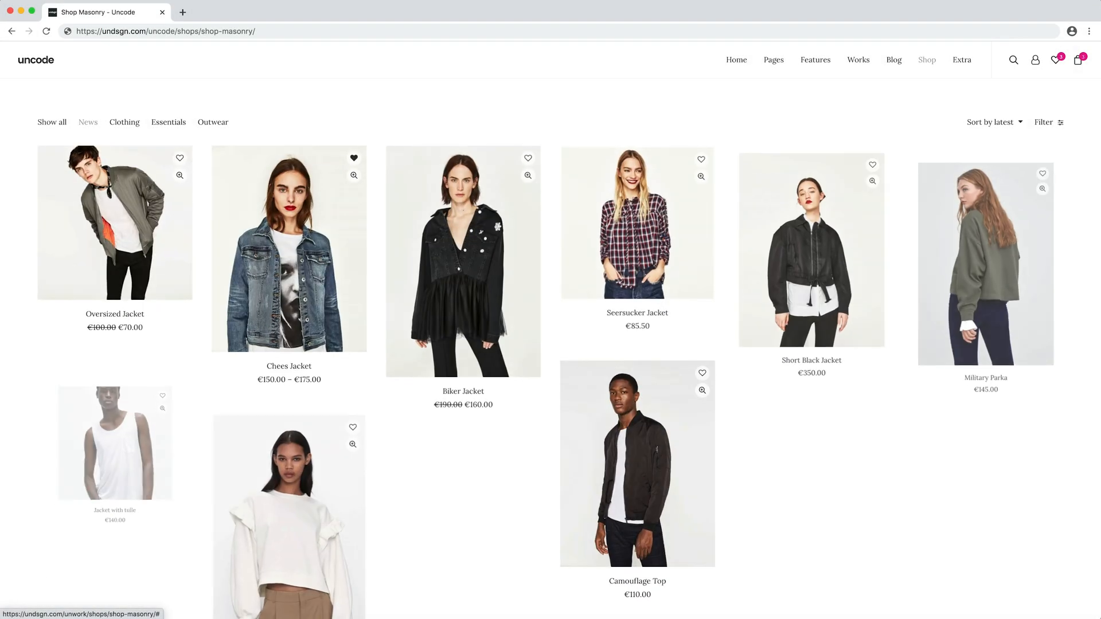
click(125, 122)
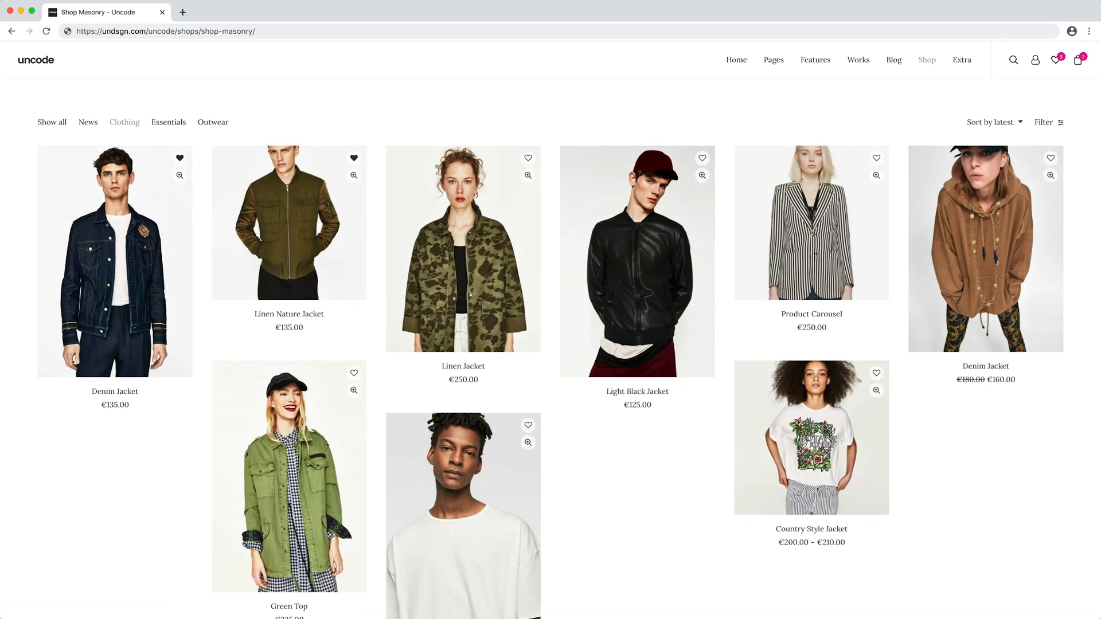
mouse_move(994, 123)
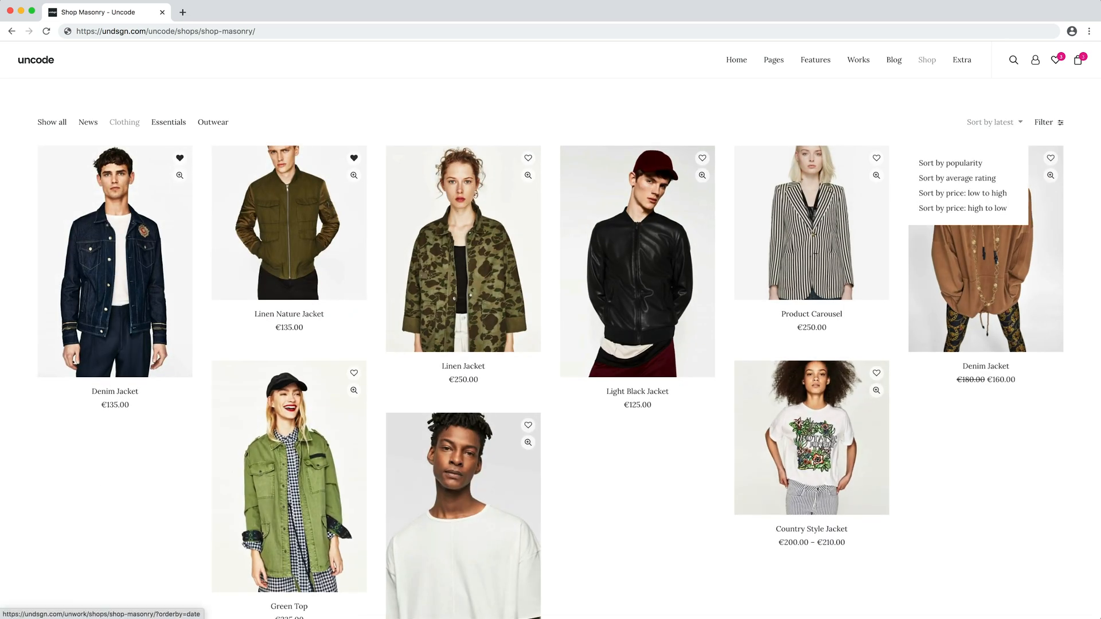
click(1044, 122)
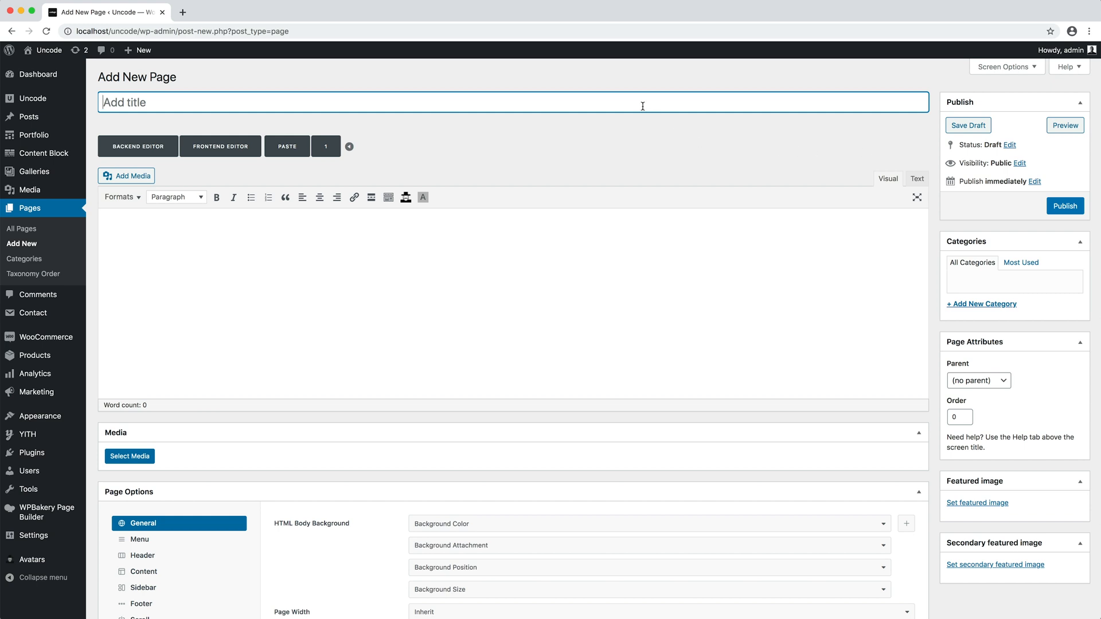
Title the new page "Shop" and publish it.
text(Shop)
click(1058, 205)
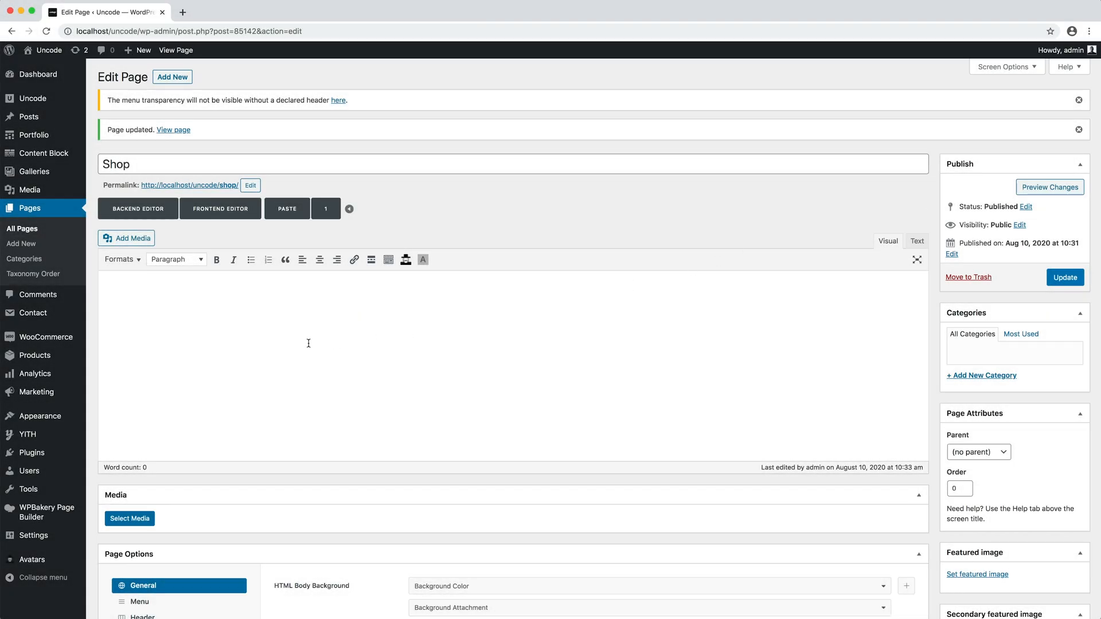
Assign Shop as the shop page in WooCommerce's product settings, opened in a separate browser tab, and save the changes.
mouse_move(71, 345)
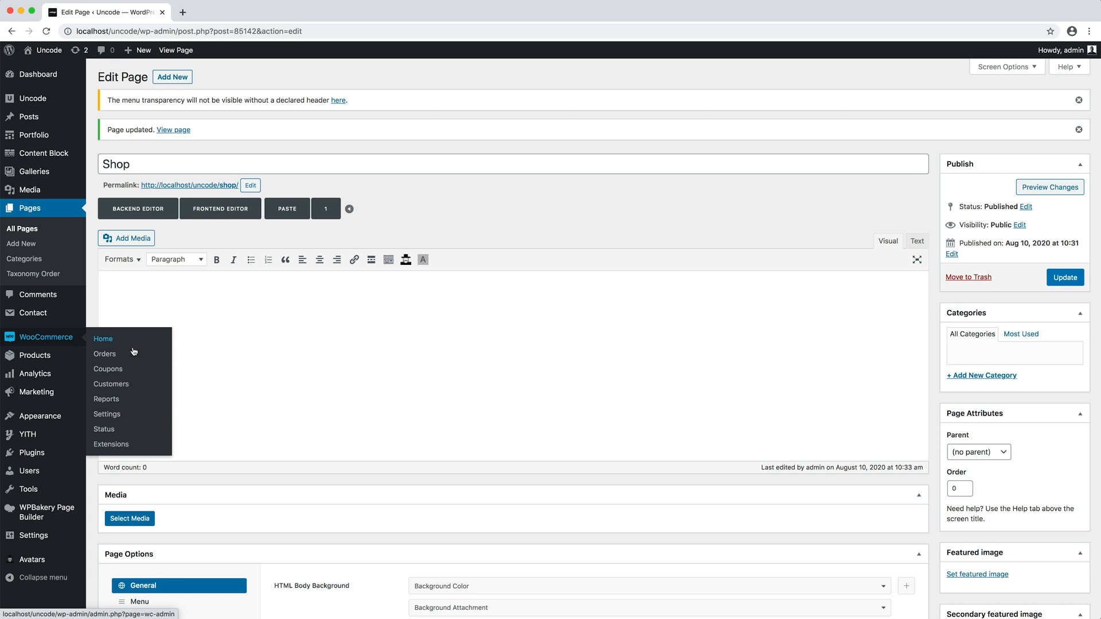
right_click(143, 415)
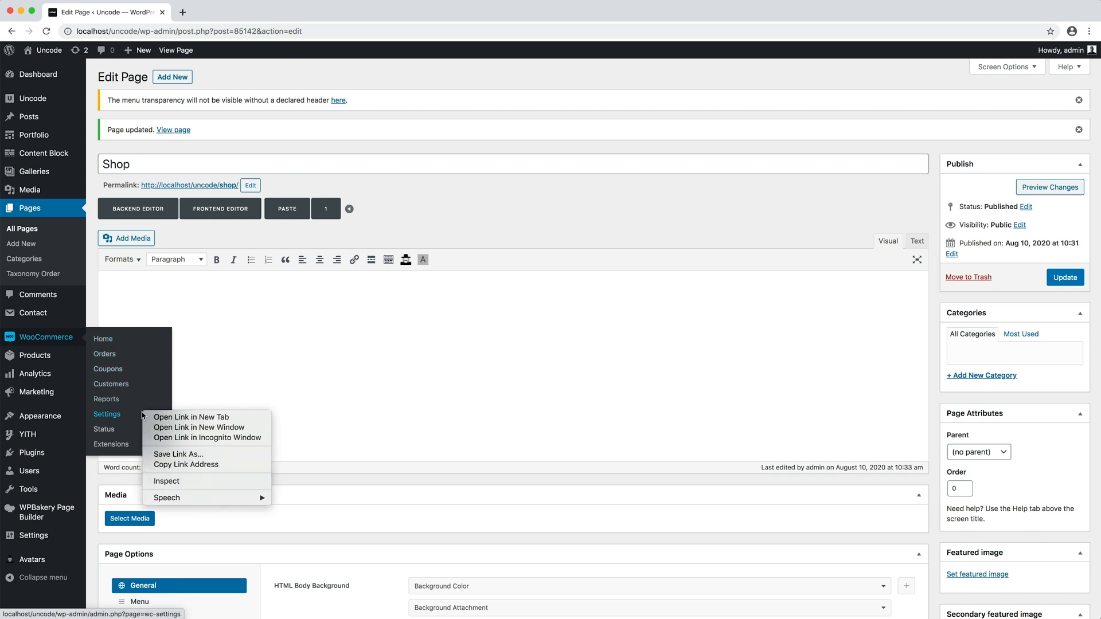
click(151, 417)
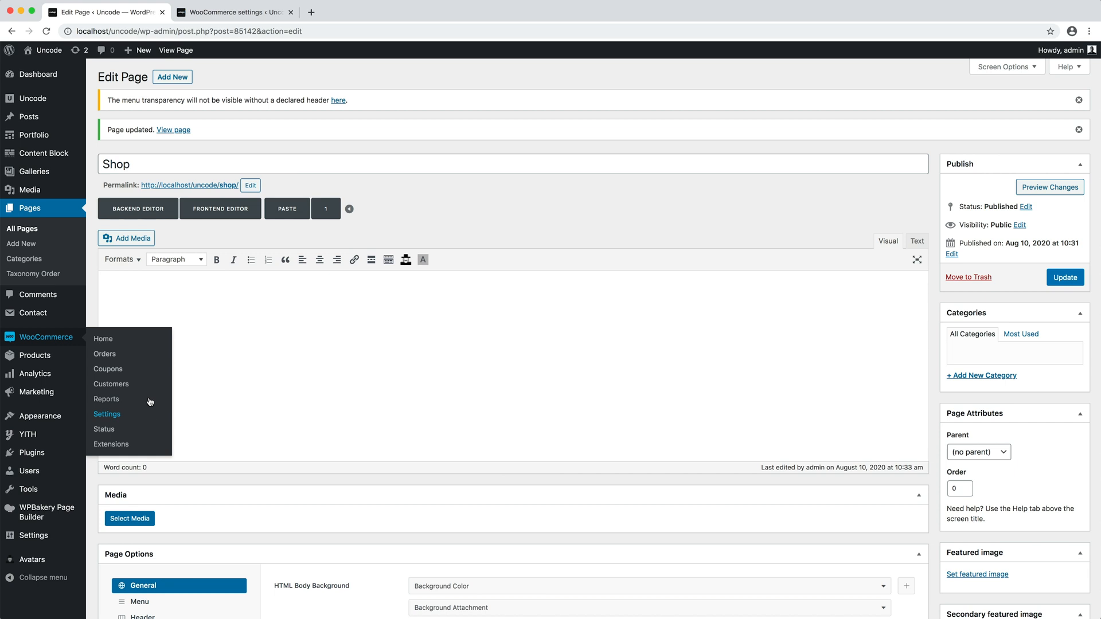
click(247, 17)
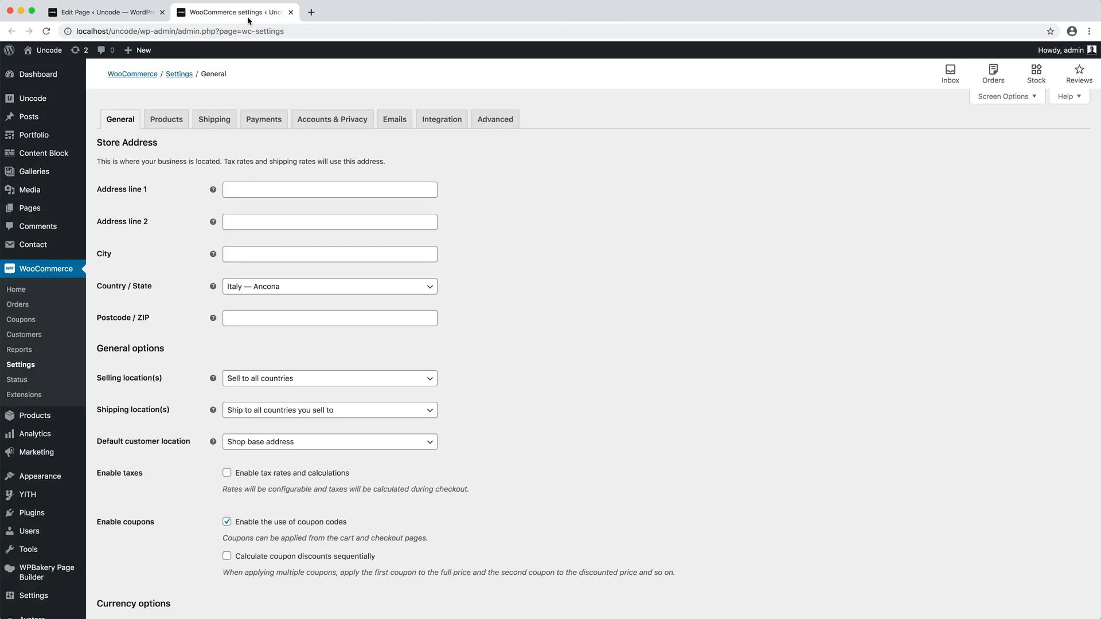
click(187, 122)
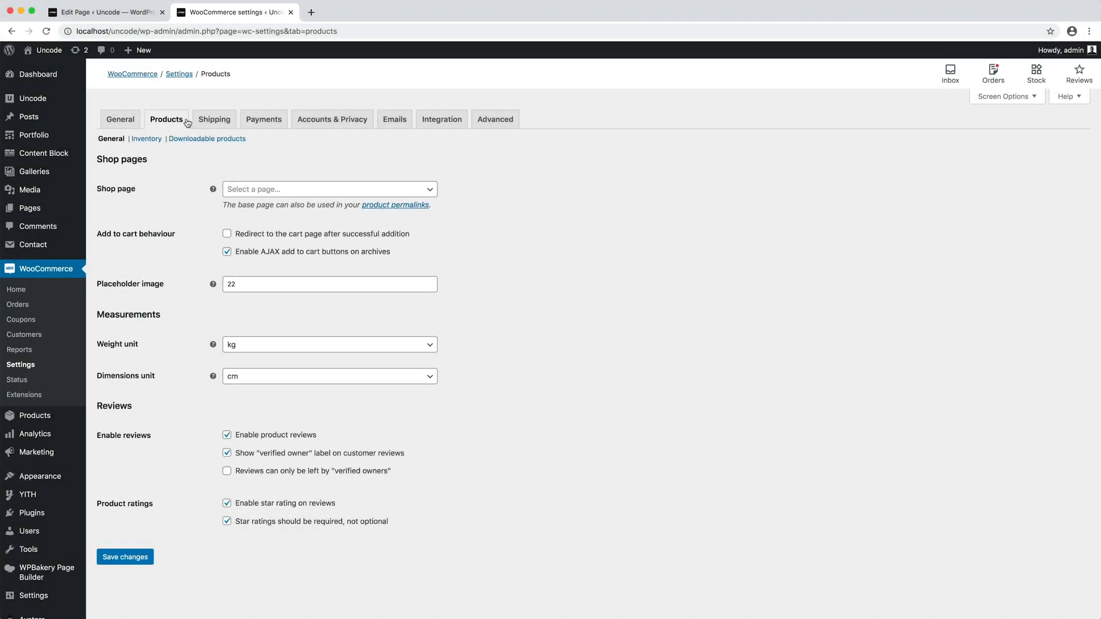
click(323, 189)
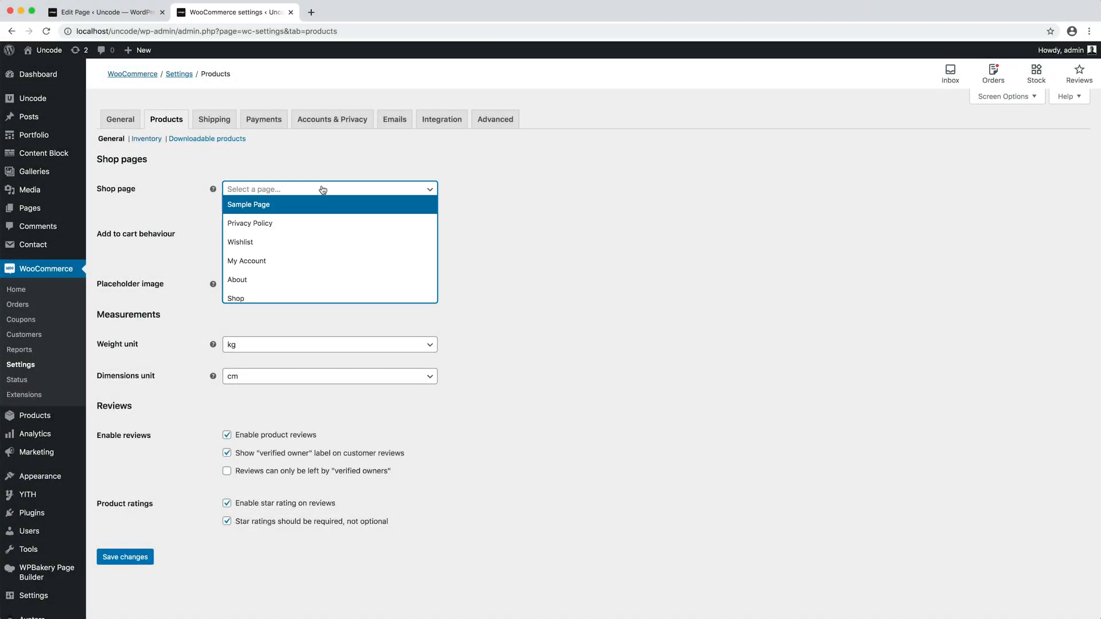
click(323, 297)
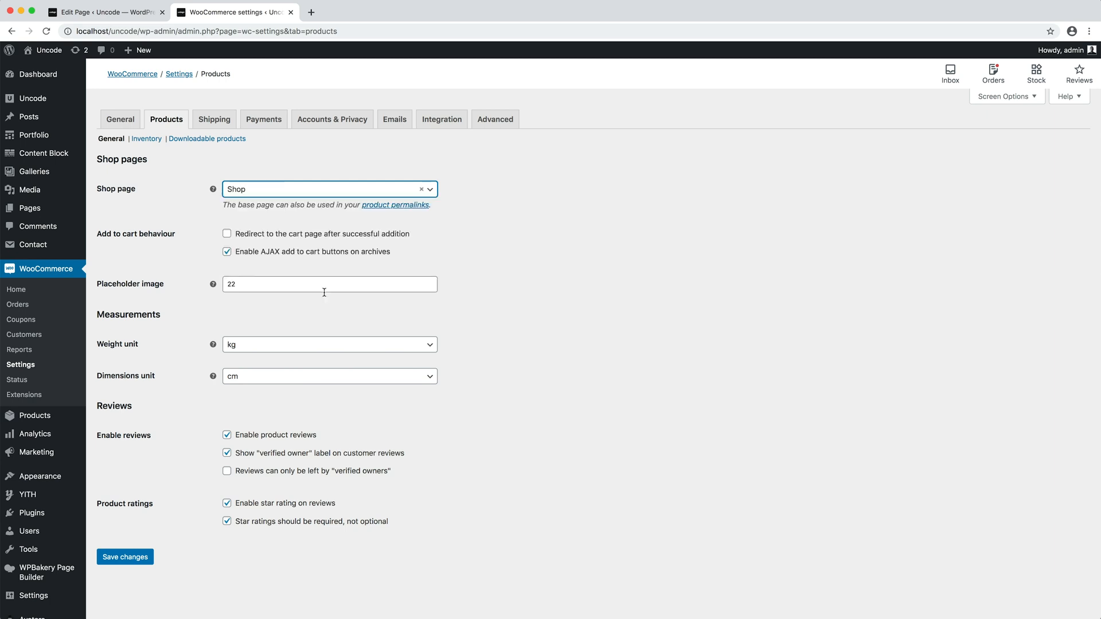
click(148, 557)
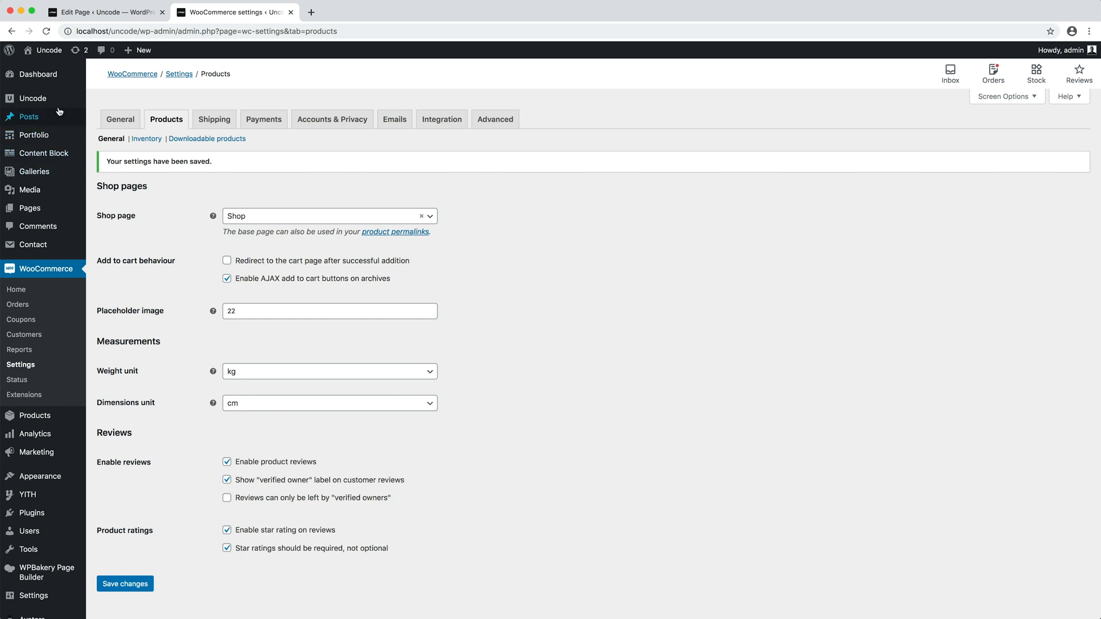
Open the Products archive settings in Uncode's Theme Options.
mouse_move(56, 103)
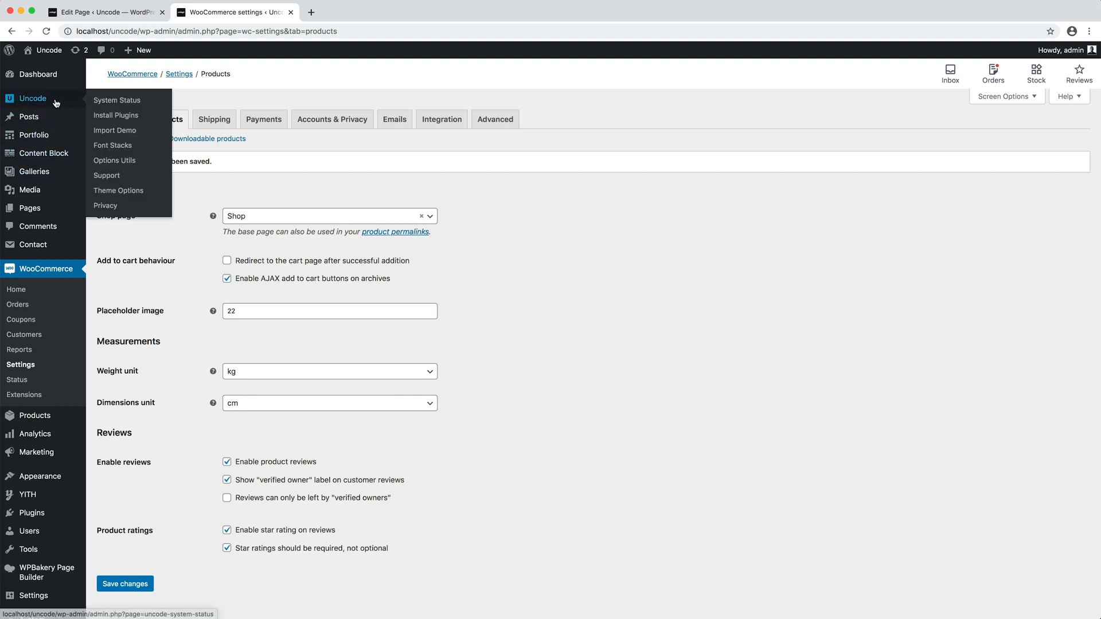
click(155, 192)
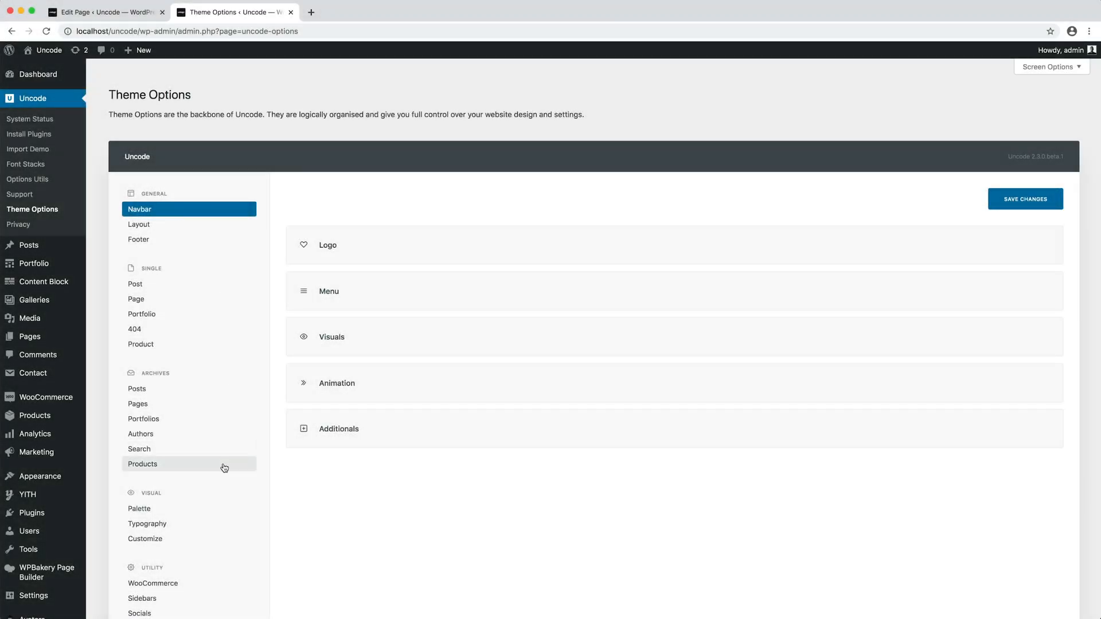
click(224, 466)
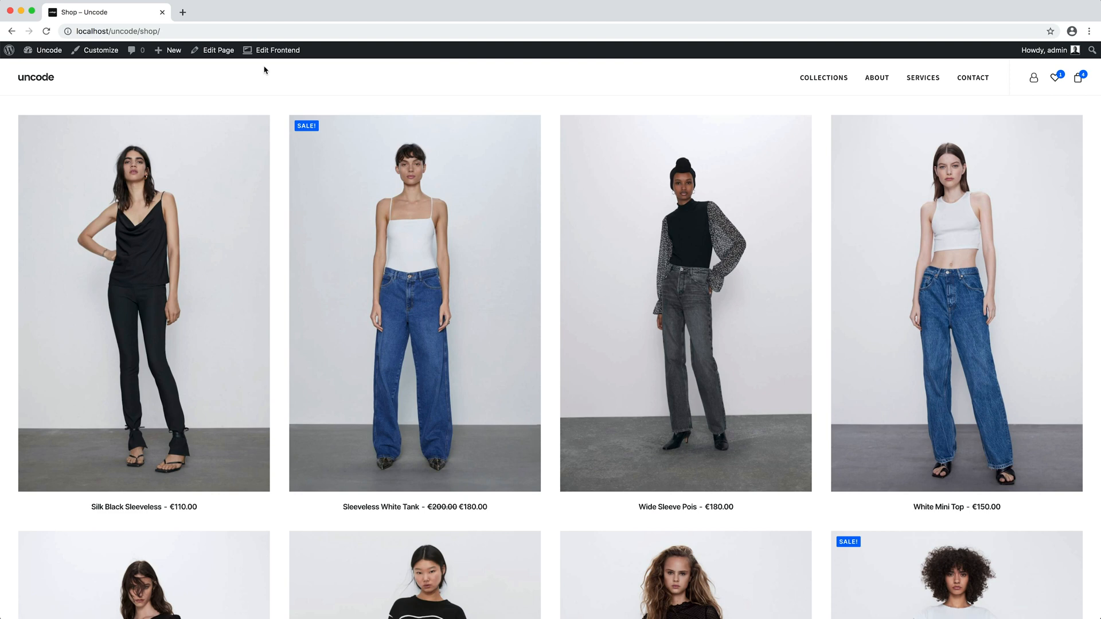
Reload the front-end shop page, and delete the row containing the Posts module from the Shop page and update it.
click(48, 31)
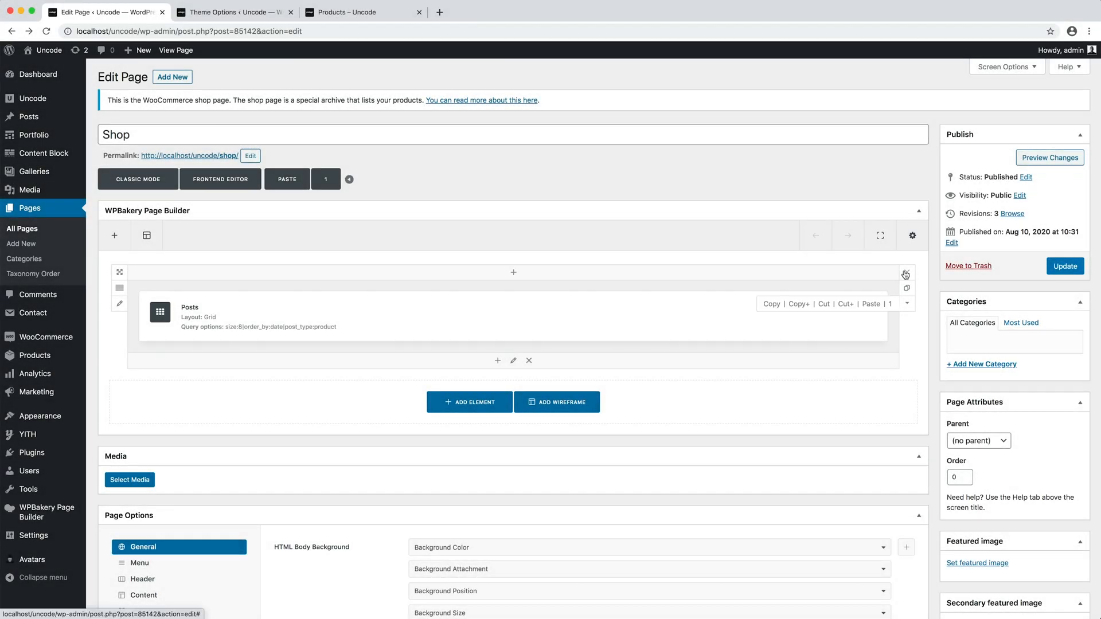
click(905, 273)
click(1064, 274)
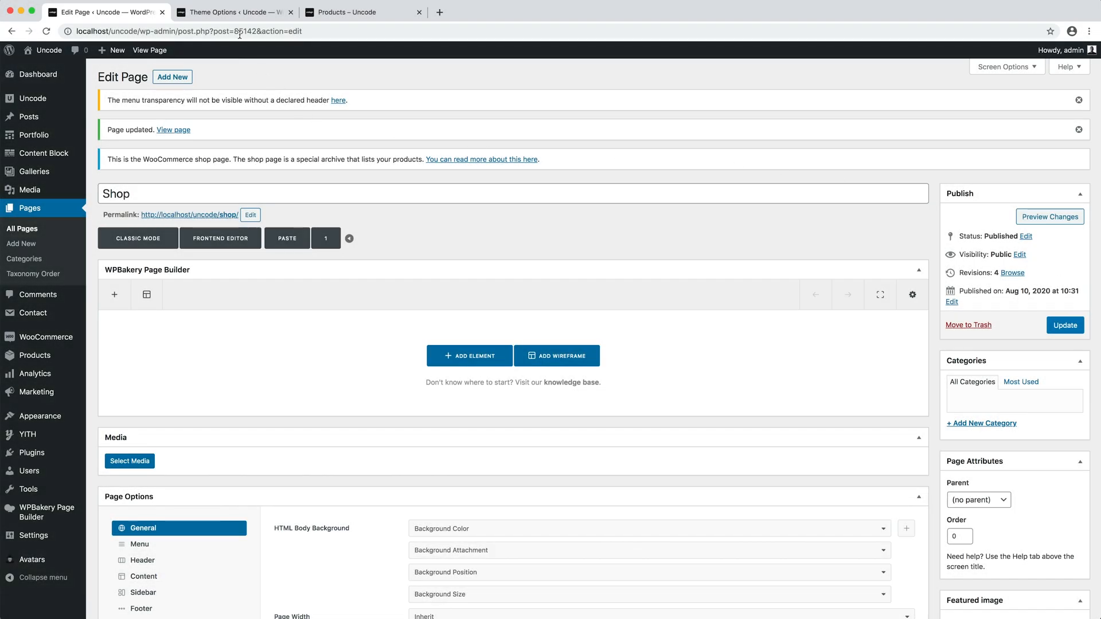
Set the Single Block Width to 6 in the Content options of the Products archive in Theme Options.
click(229, 15)
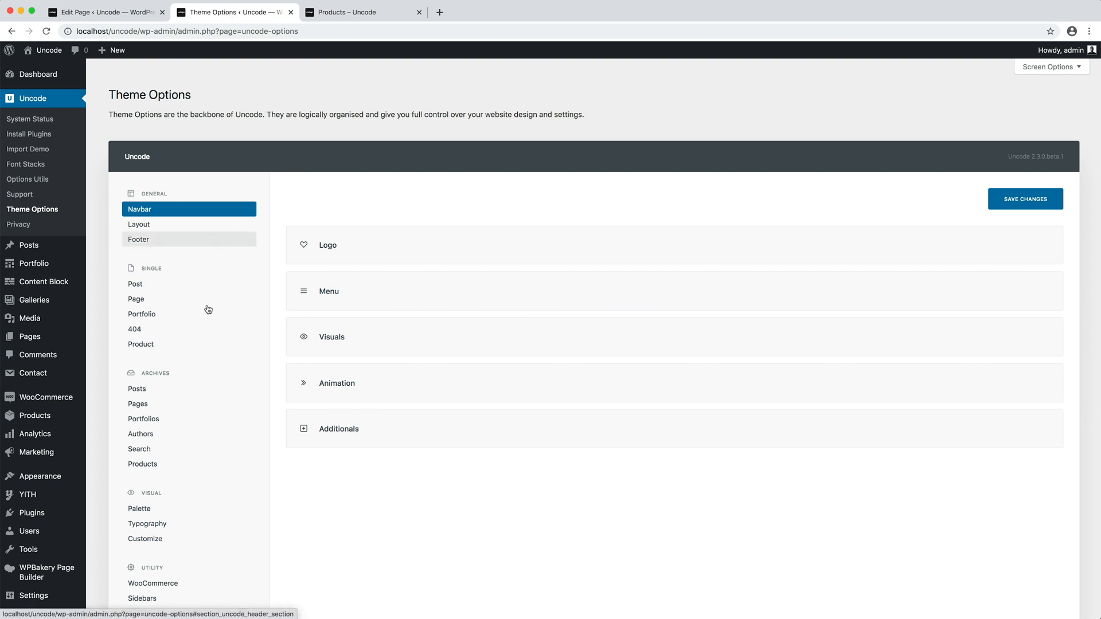
click(207, 470)
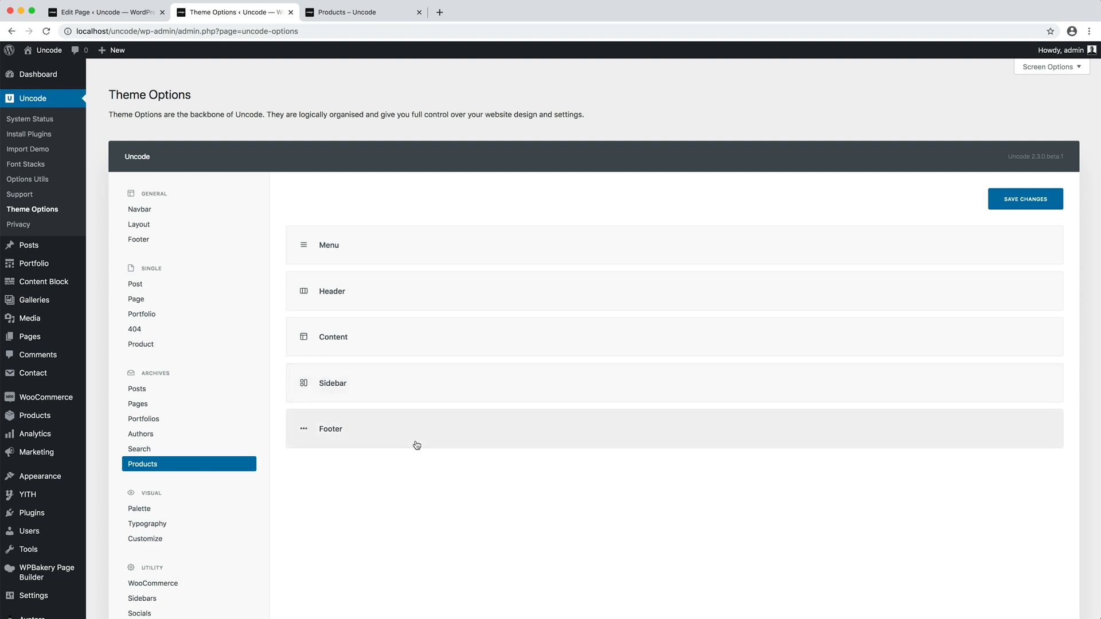
click(471, 345)
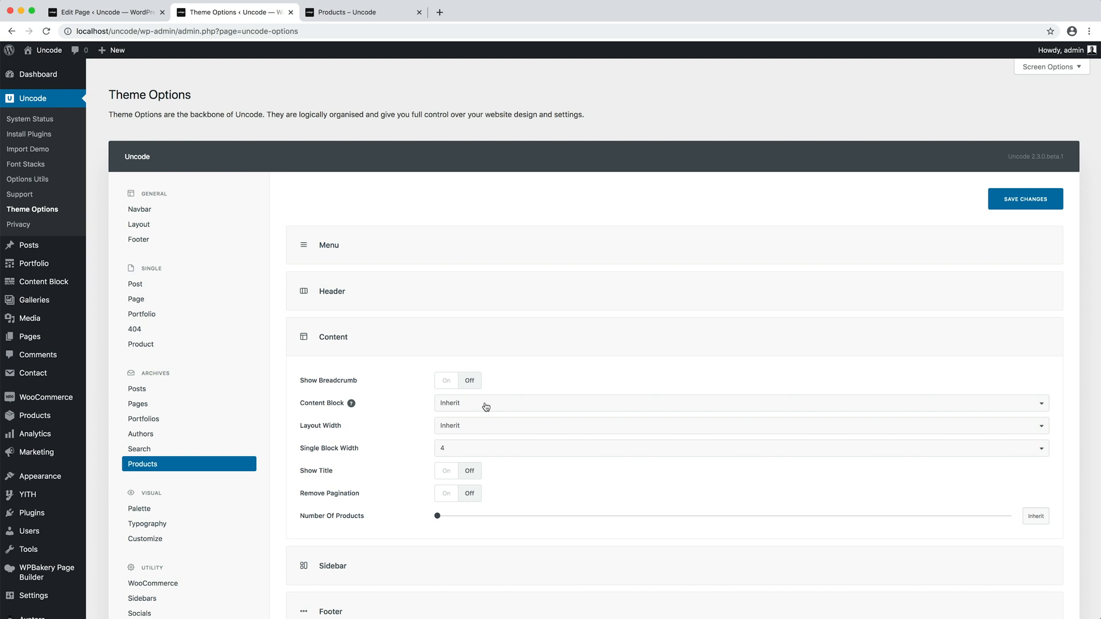
click(506, 429)
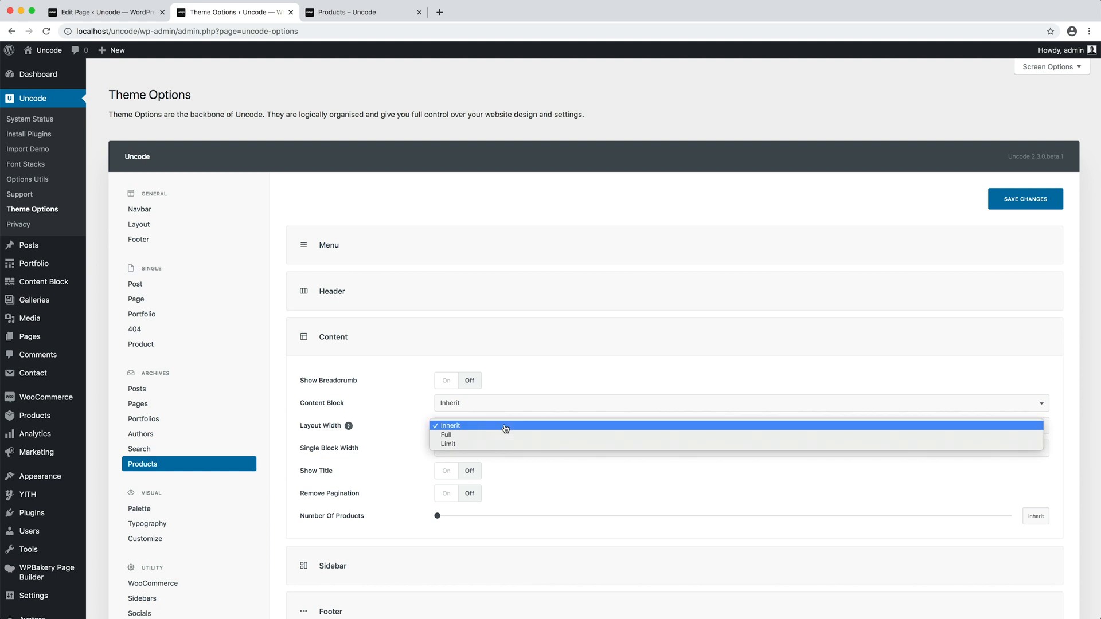
click(506, 429)
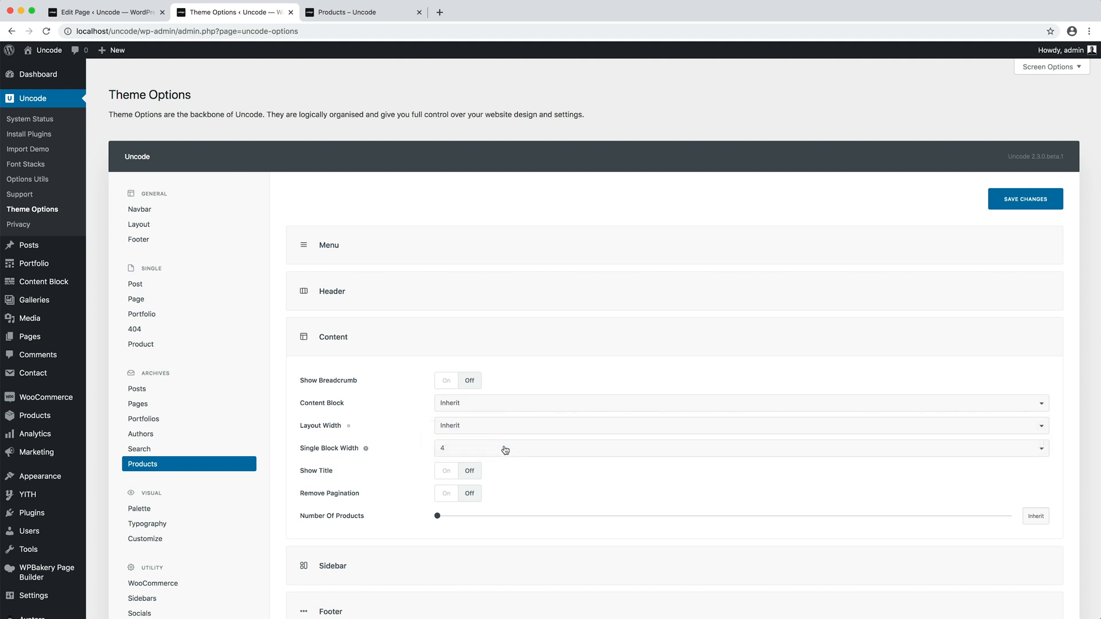
click(506, 451)
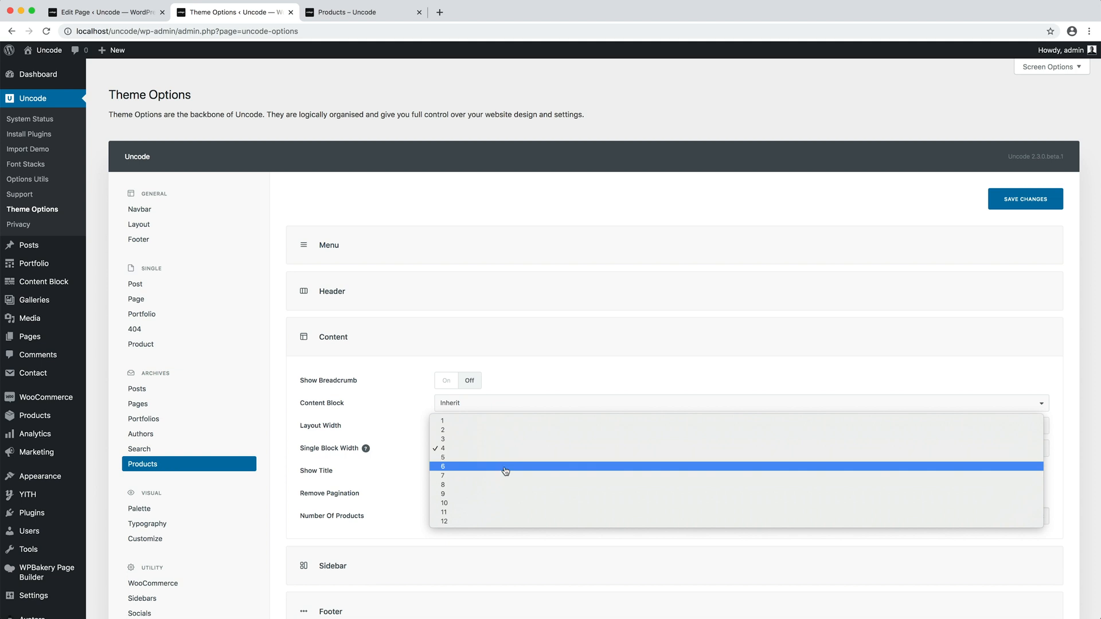
click(506, 471)
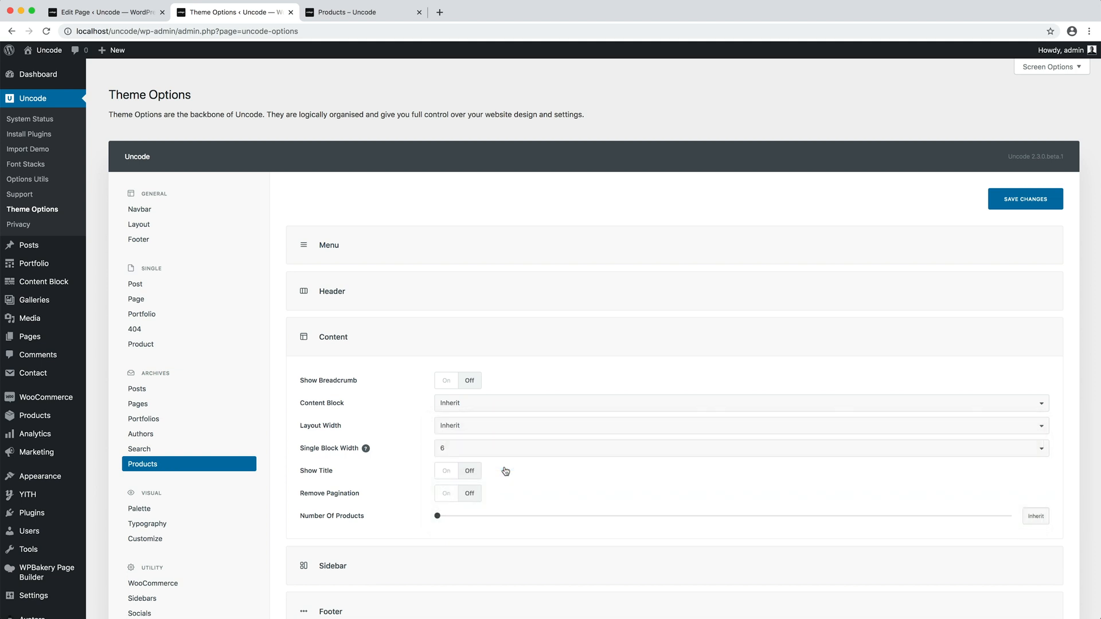
Activate the sidebar for the Products archive and save the theme options.
scroll(506, 471, down, 3)
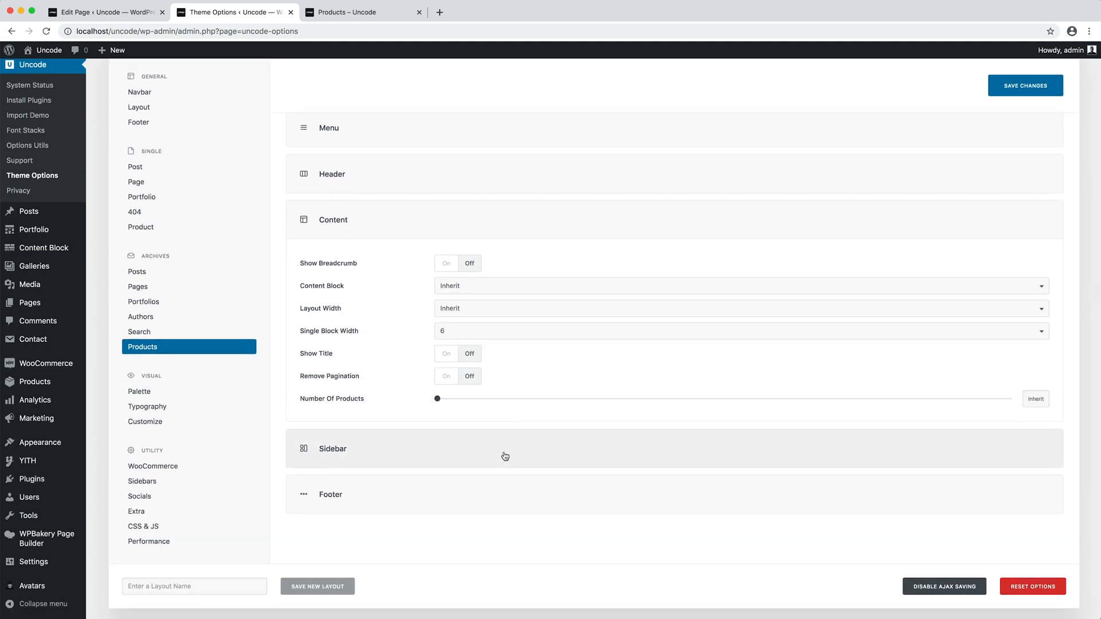
click(505, 456)
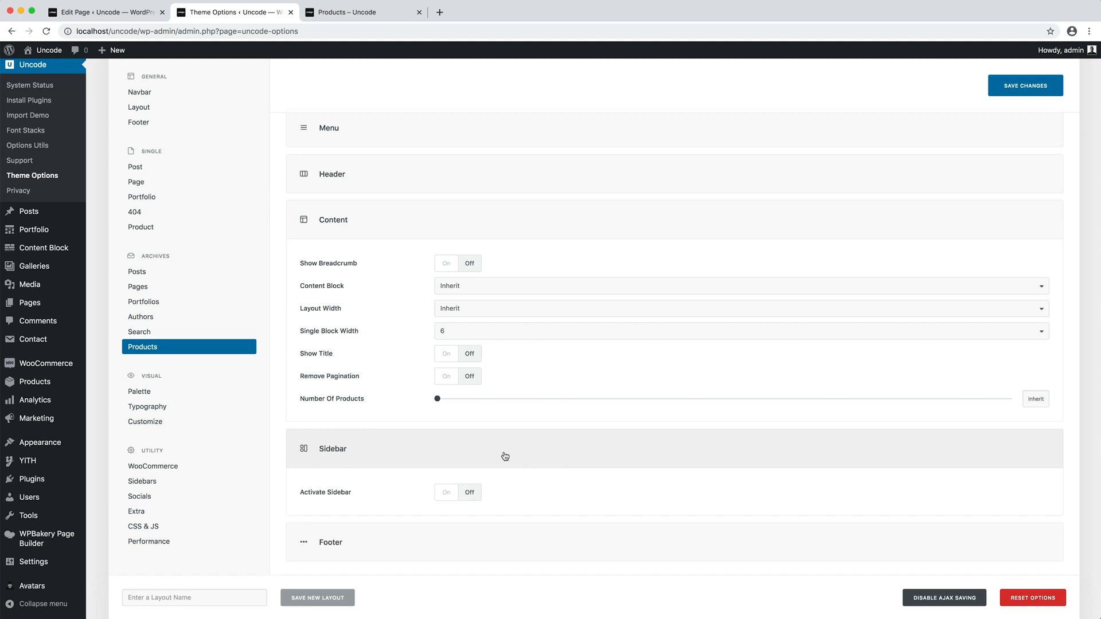
click(448, 493)
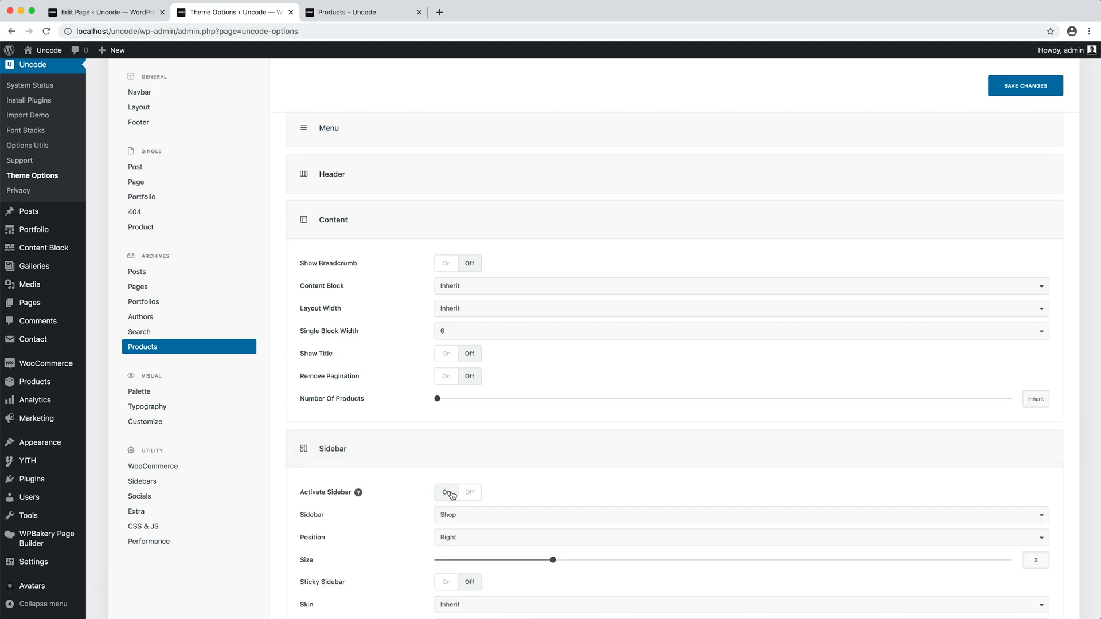
scroll(740, 344, up, 3)
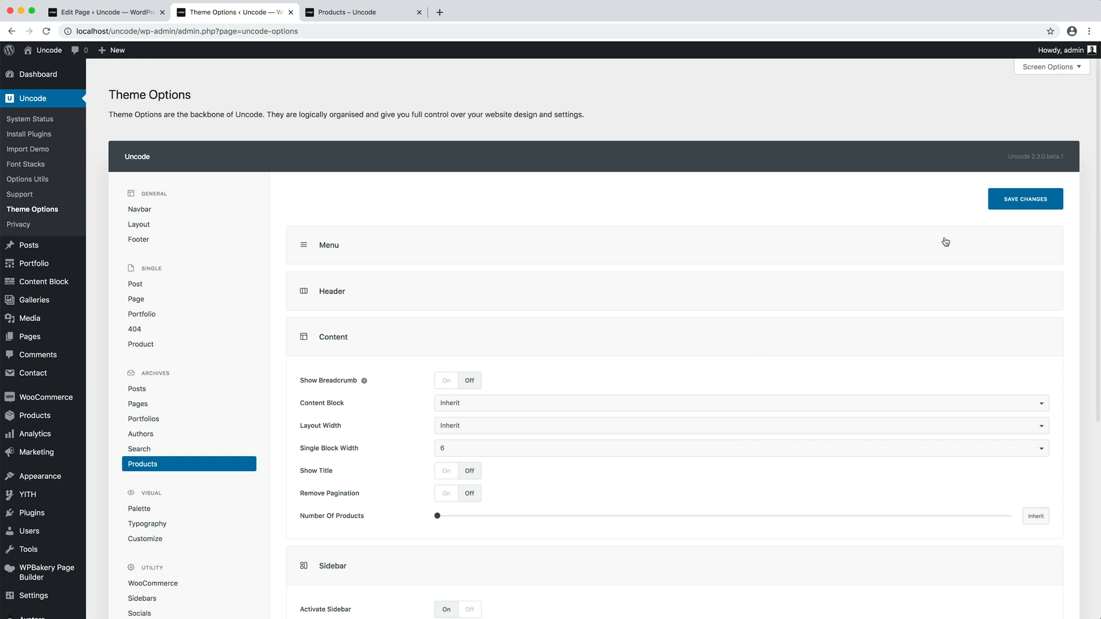
click(996, 207)
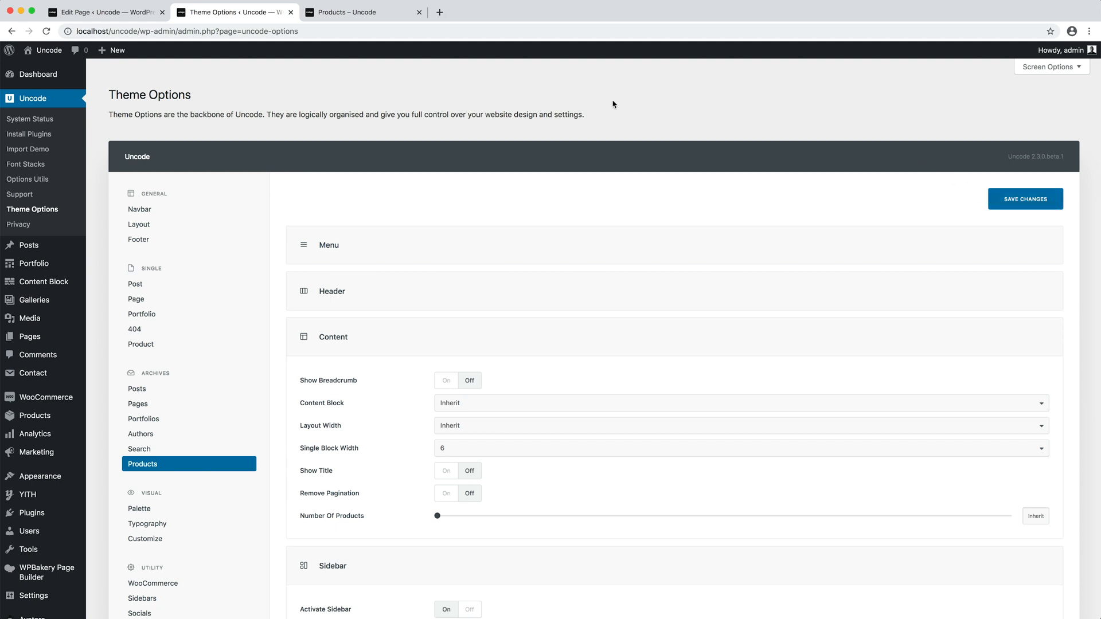
Reload the front-end shop page and examine its product columns and sidebar.
click(399, 18)
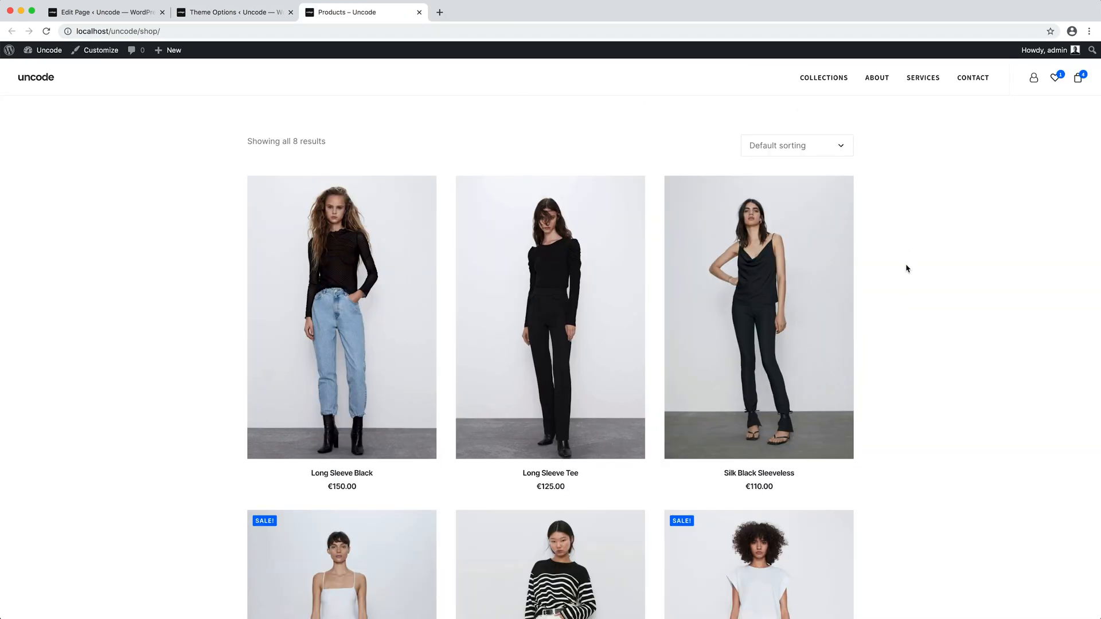
key(super+r)
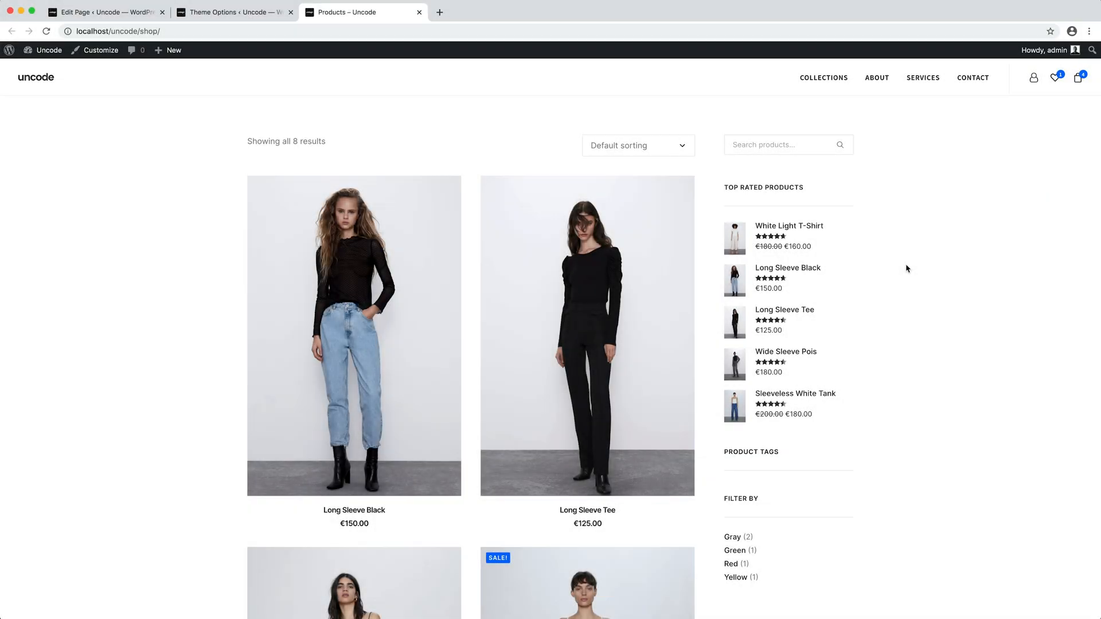
scroll(907, 268, down, 15)
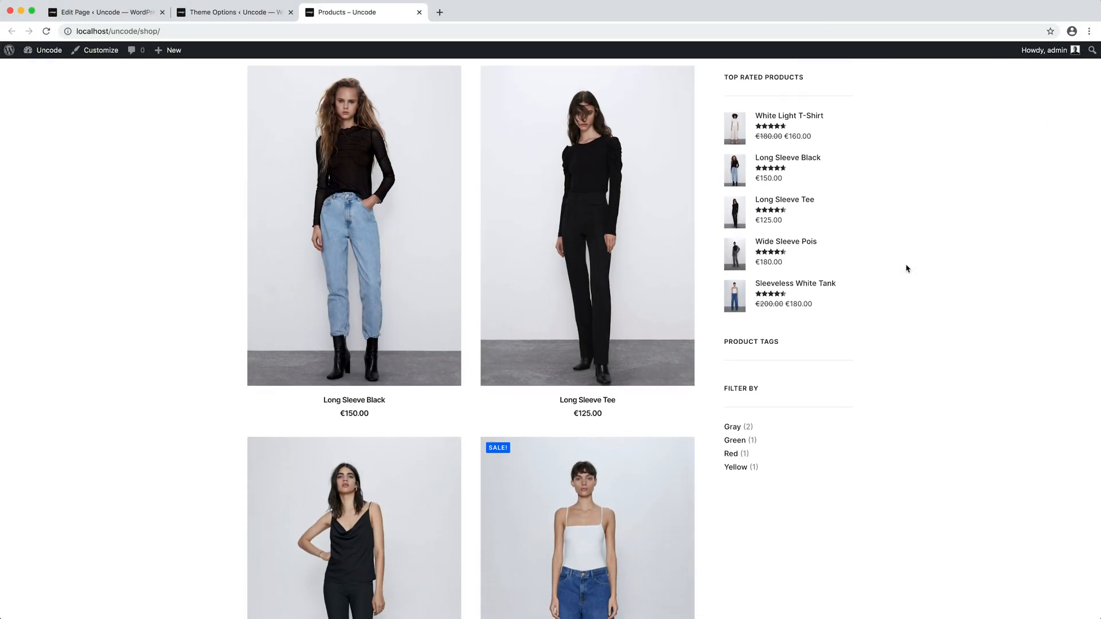
Save a Single Block Width of 4 for the Products archive in Theme Options and reload the front-end shop page.
scroll(906, 266, down, 5)
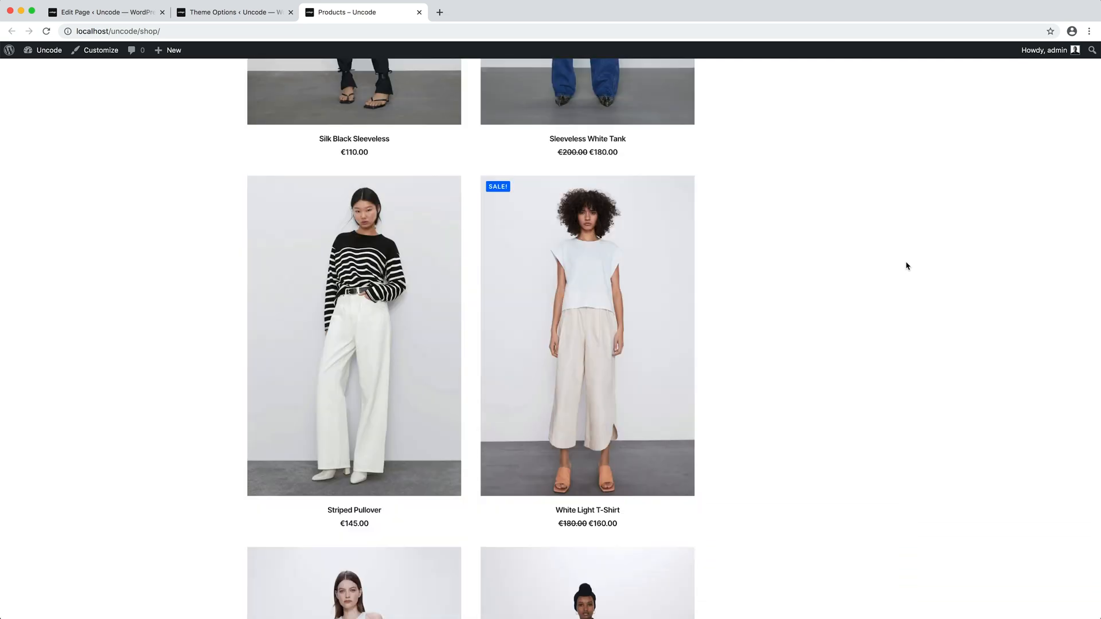
scroll(907, 266, up, 5)
scroll(907, 267, up, 8)
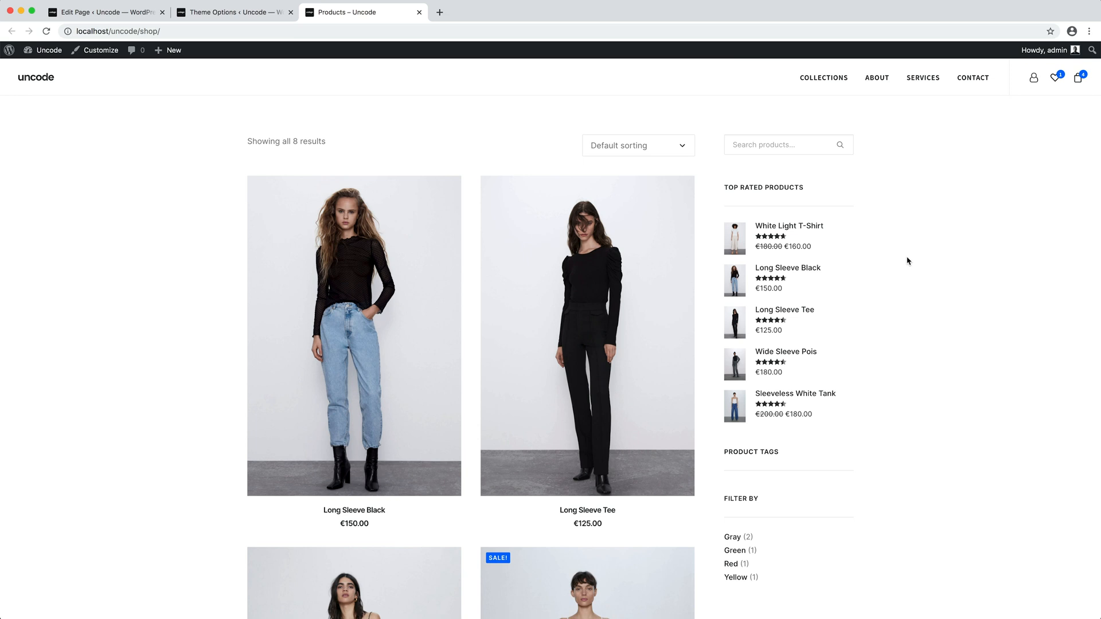
click(258, 18)
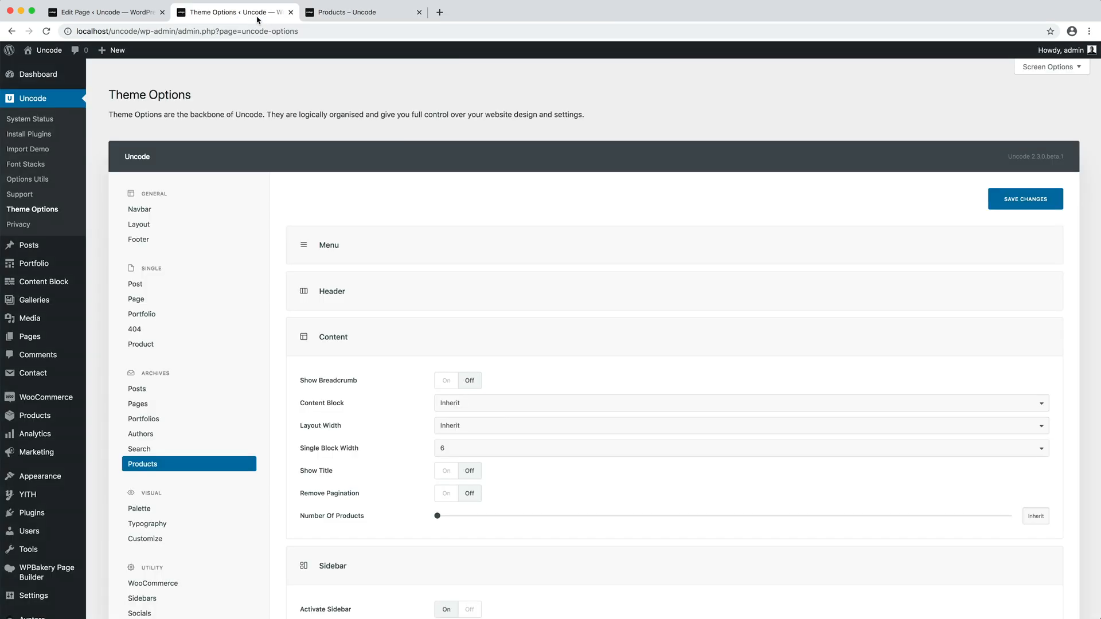
click(578, 449)
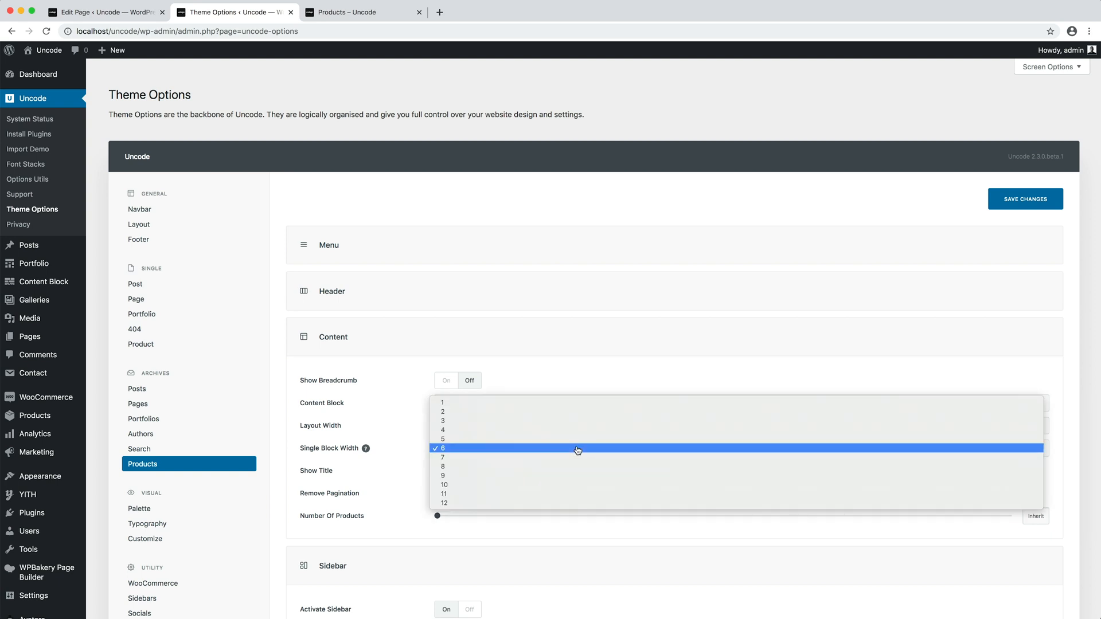
click(574, 431)
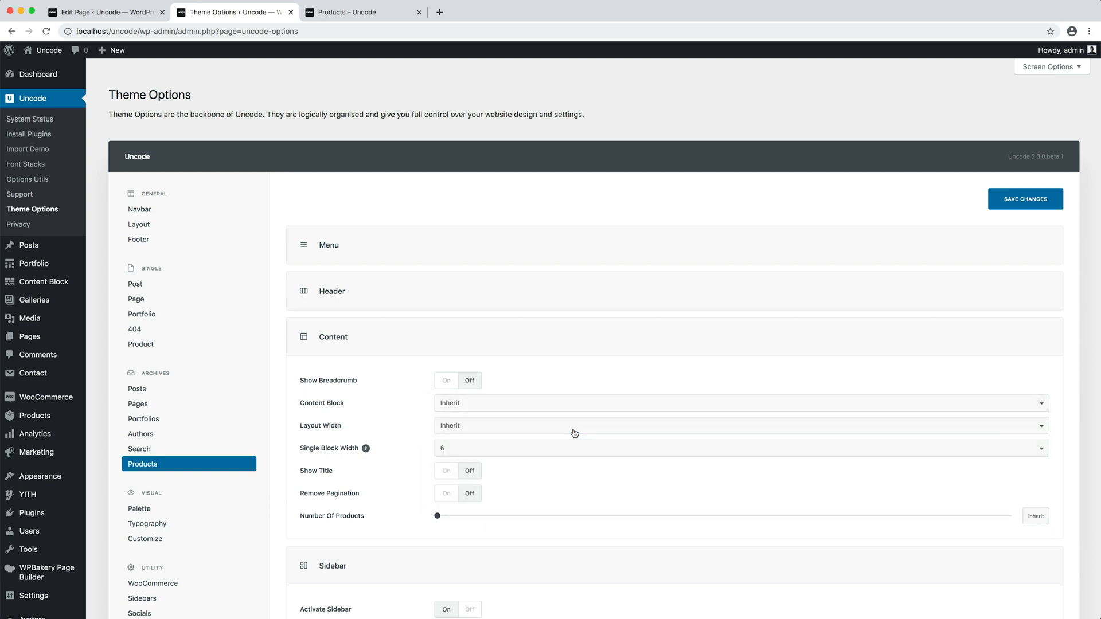
click(997, 196)
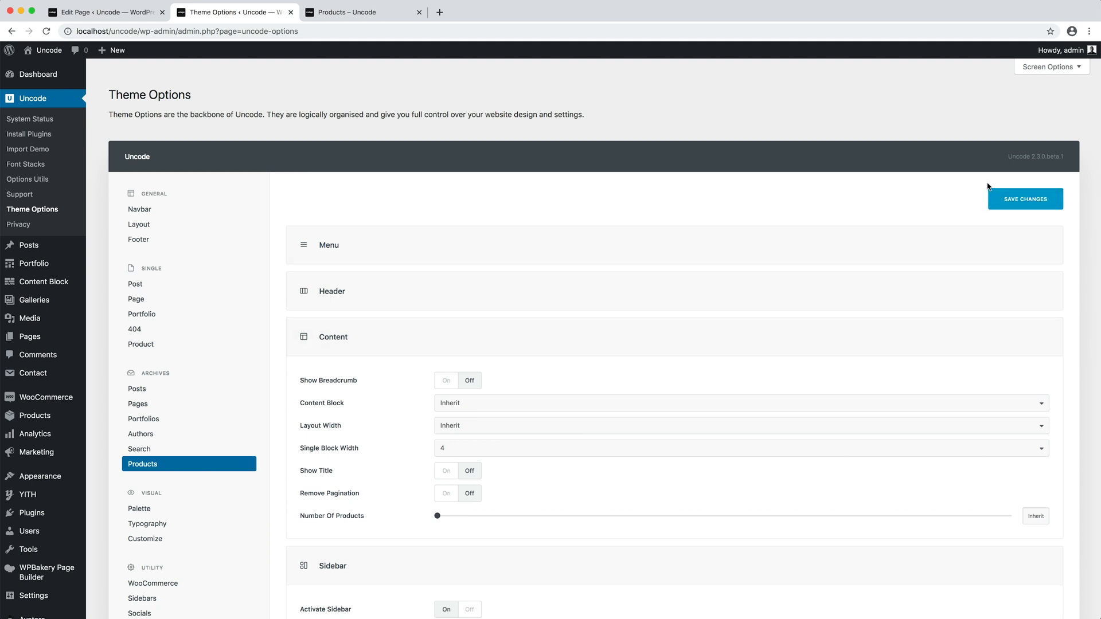
click(395, 12)
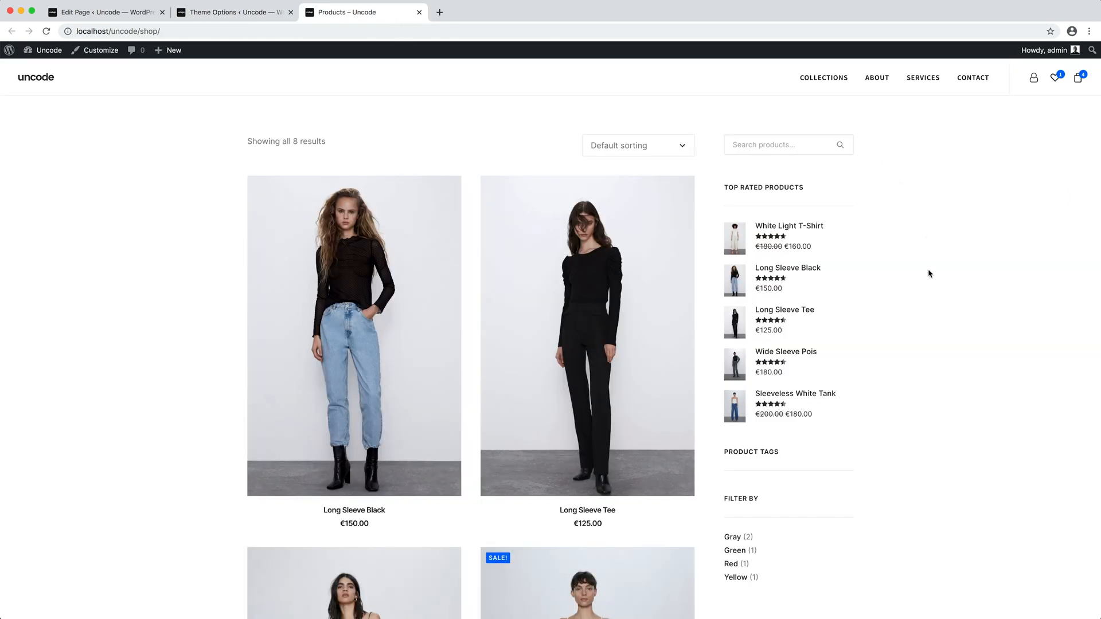
key(super+r)
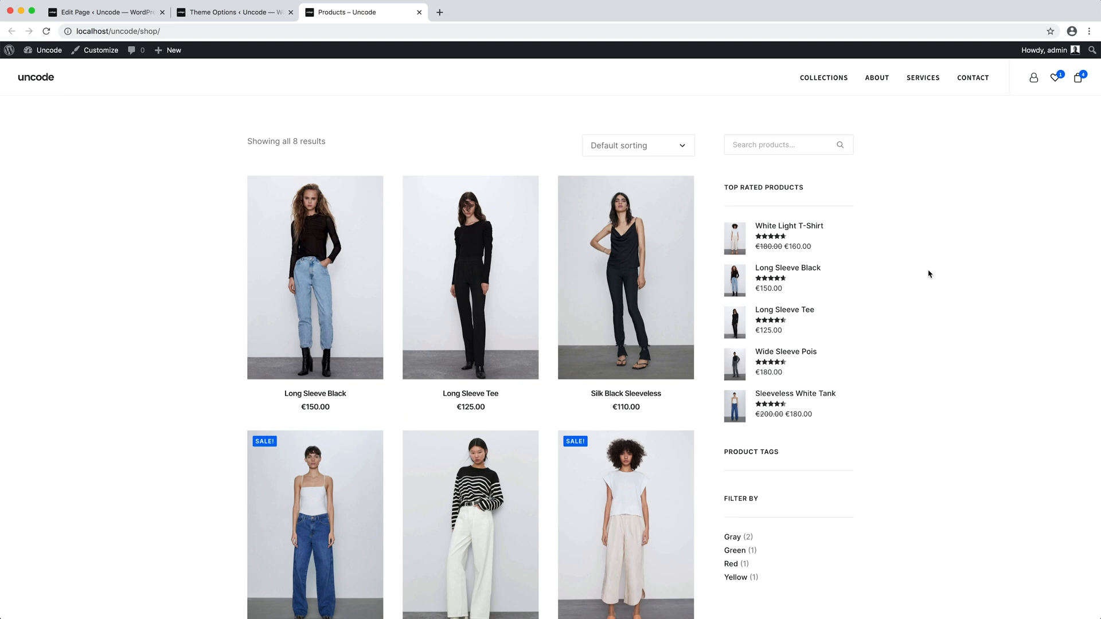
Create a new Content Block in a separate browser tab, title it "My Shop Layout" and publish it.
click(252, 16)
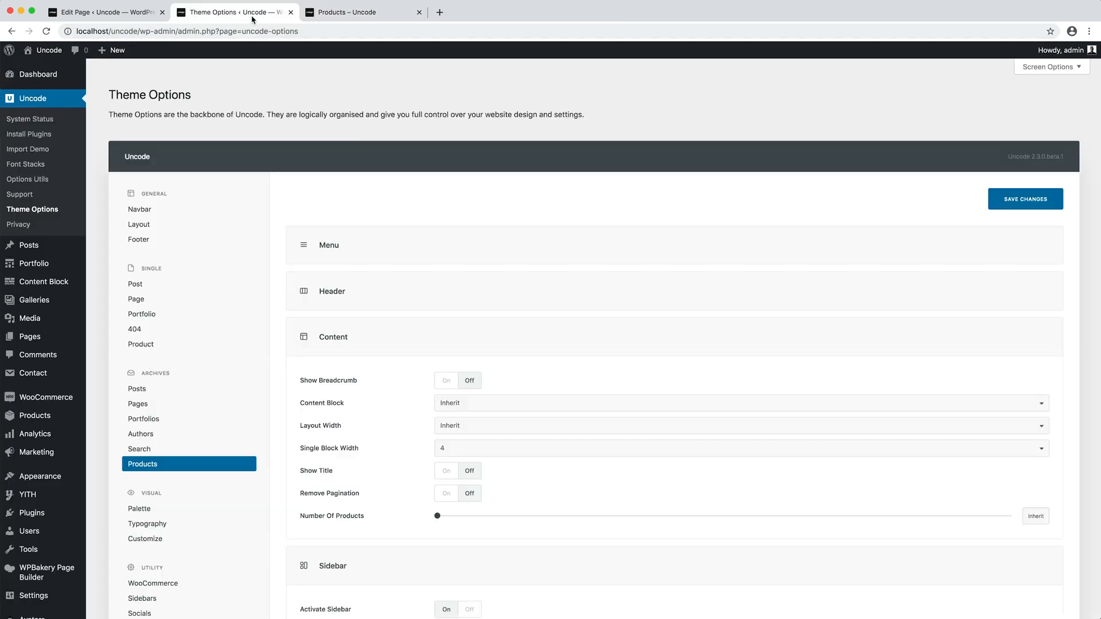
mouse_move(44, 282)
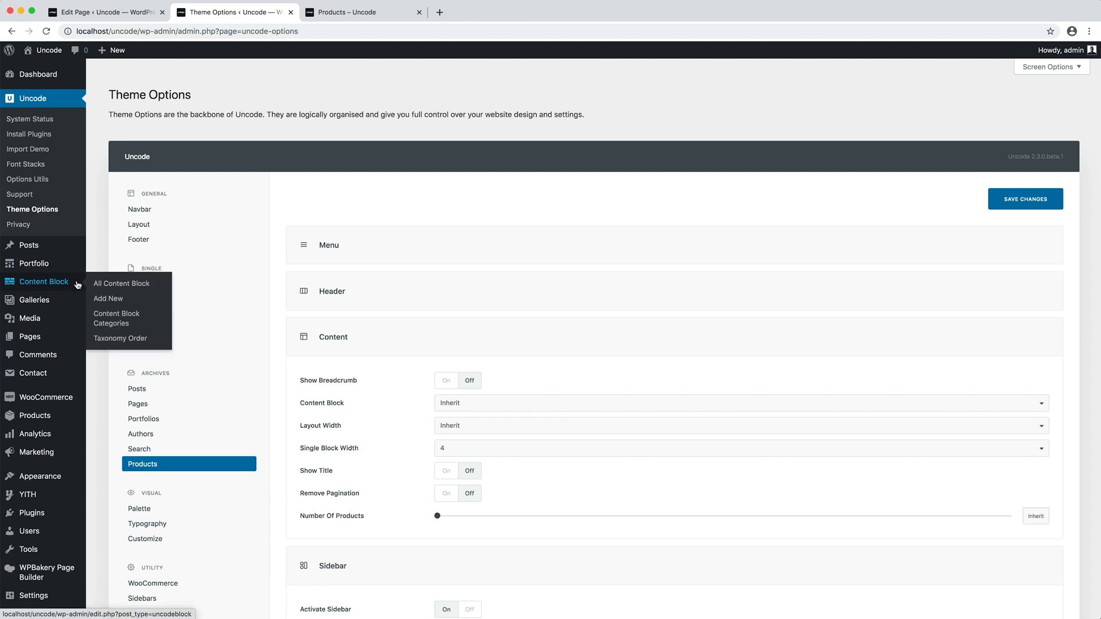
right_click(136, 298)
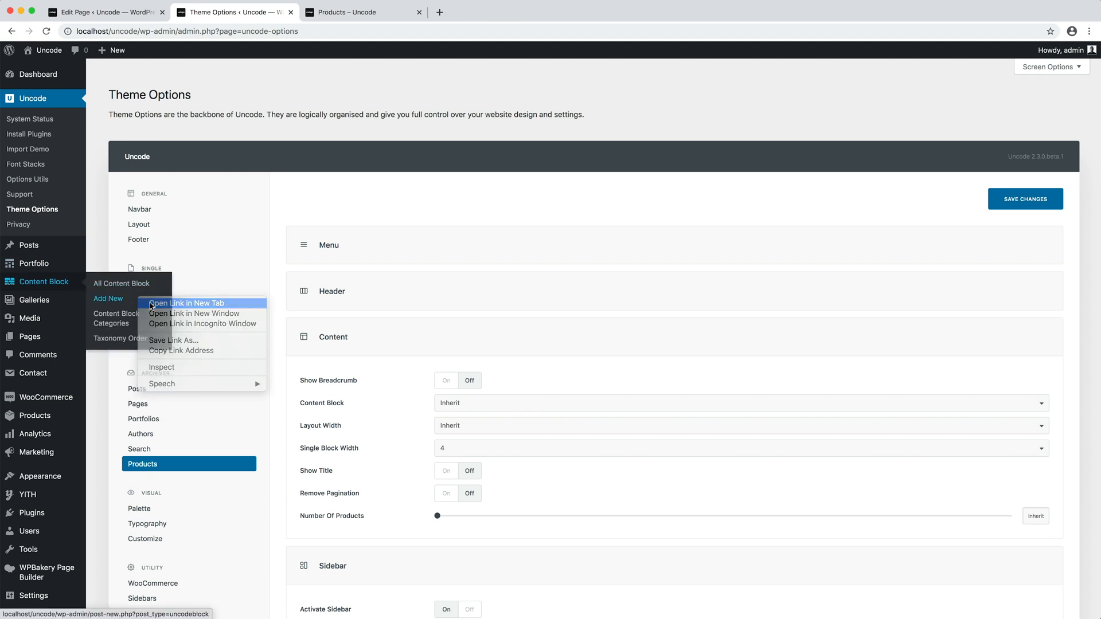
click(151, 305)
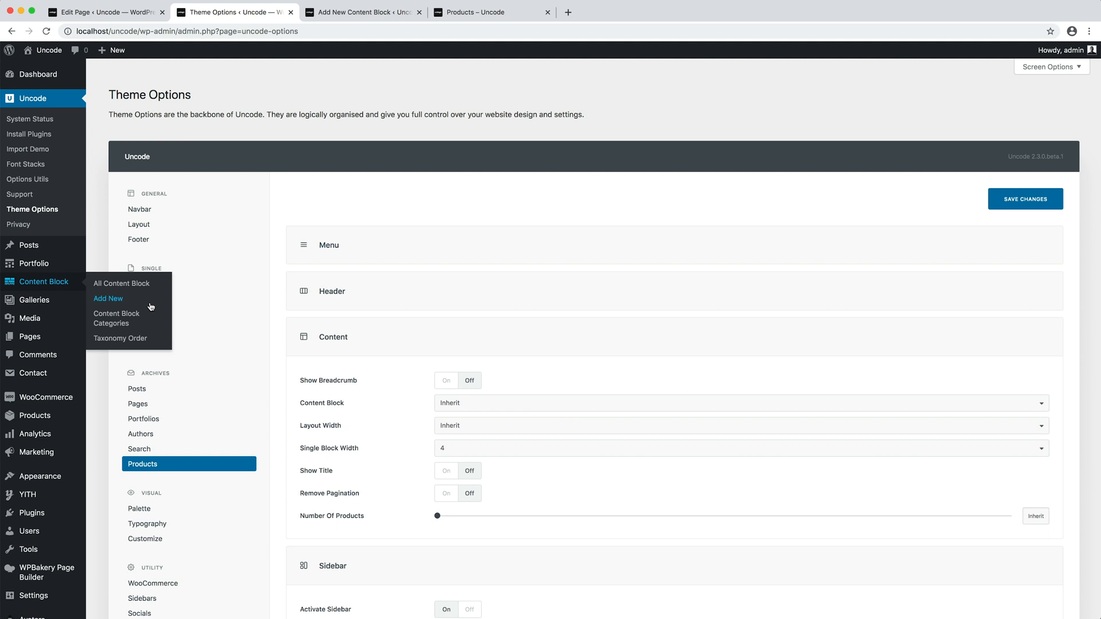
click(365, 12)
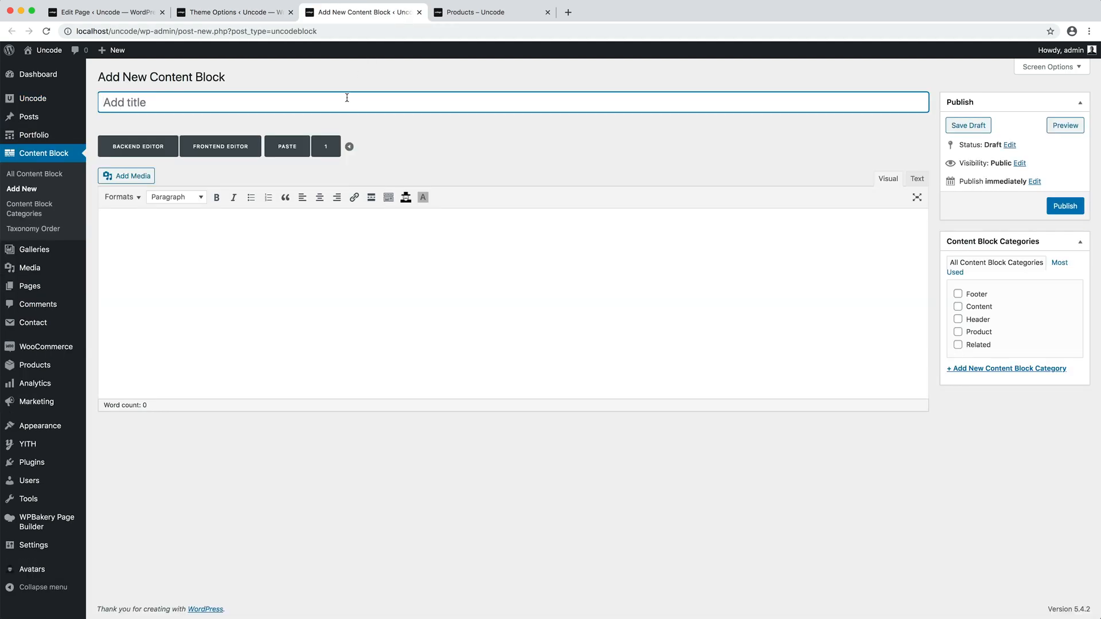
text(My Shop Layout)
click(1055, 208)
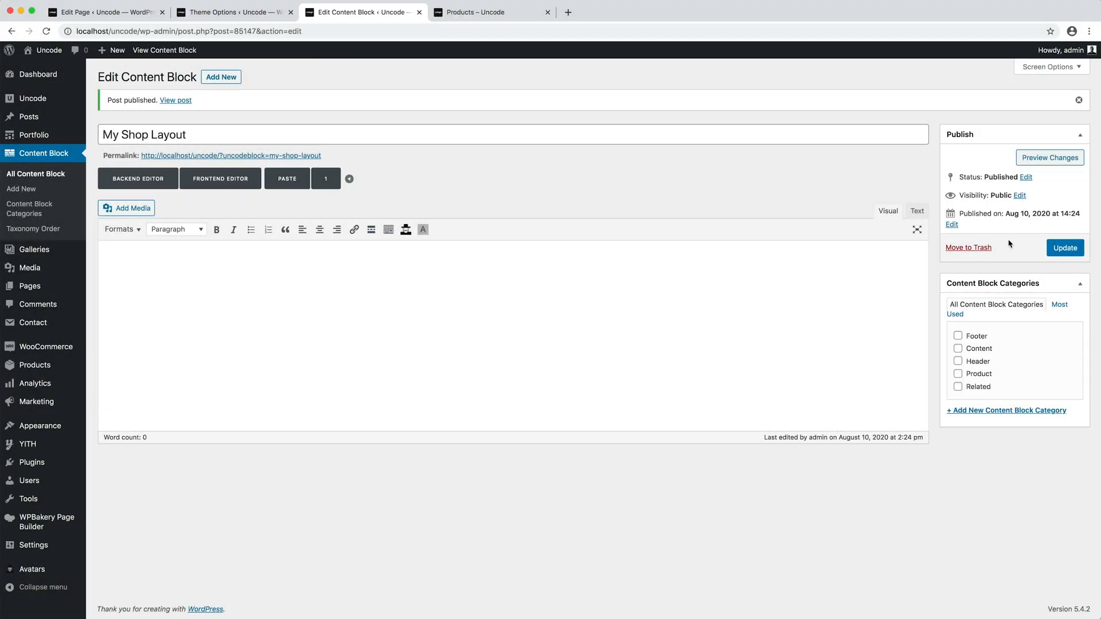
Open the content block in the Frontend Editor and insert the full-width Shop wireframe with a filterable four-column product grid.
click(206, 191)
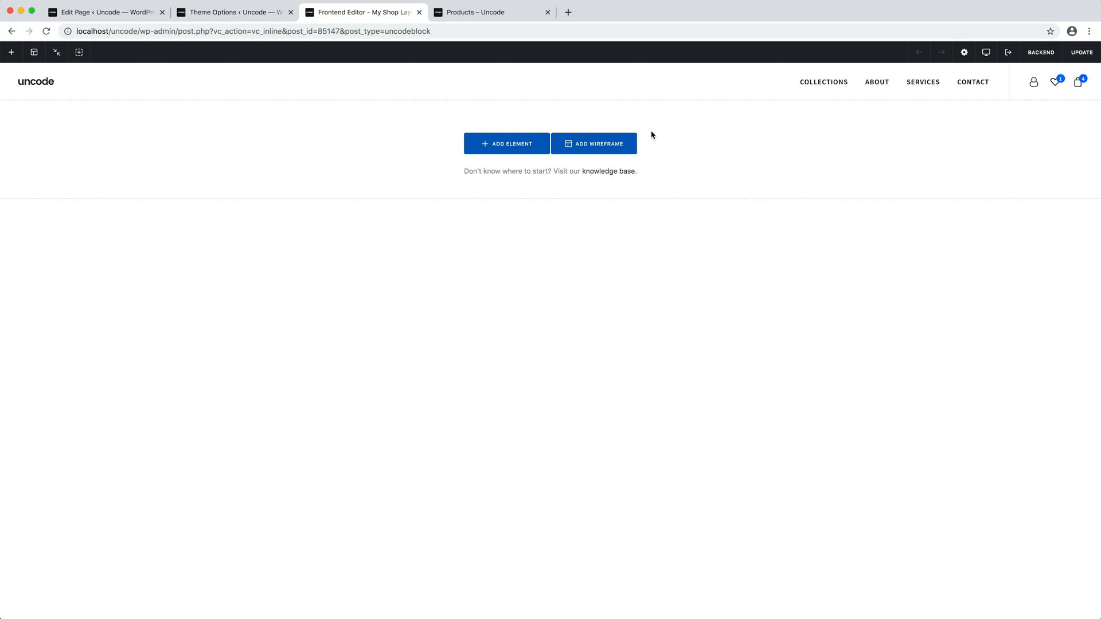
click(634, 138)
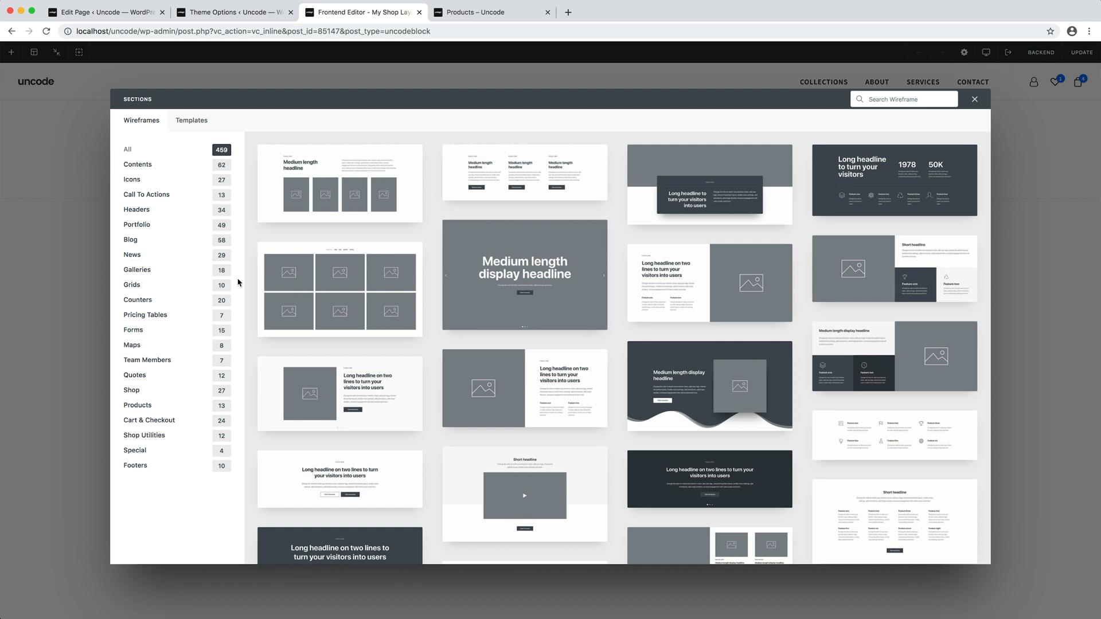
click(203, 395)
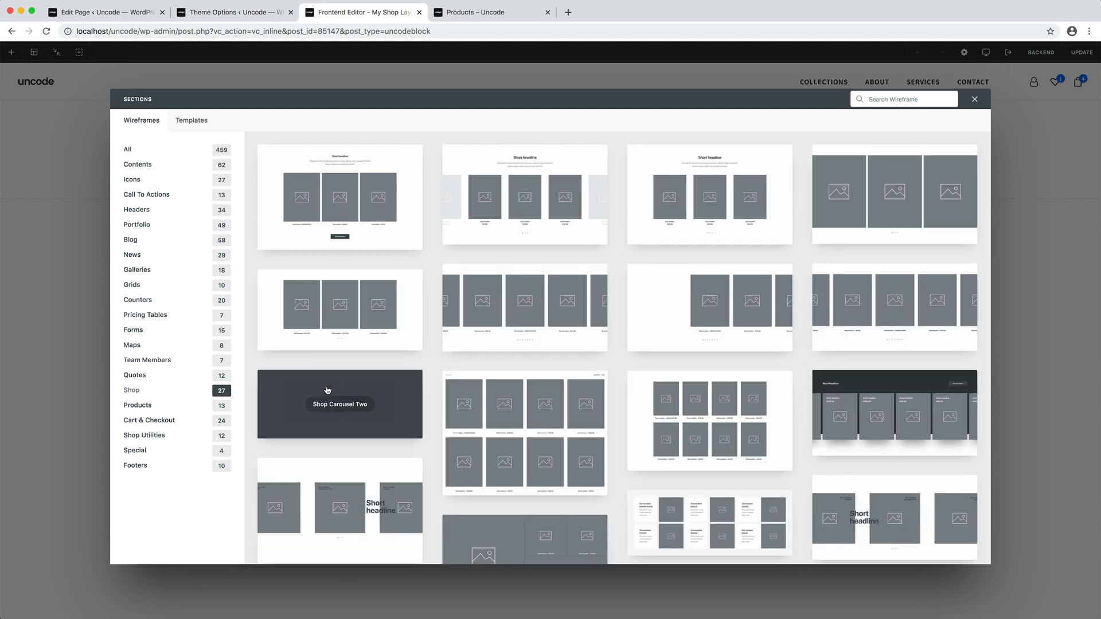
click(556, 396)
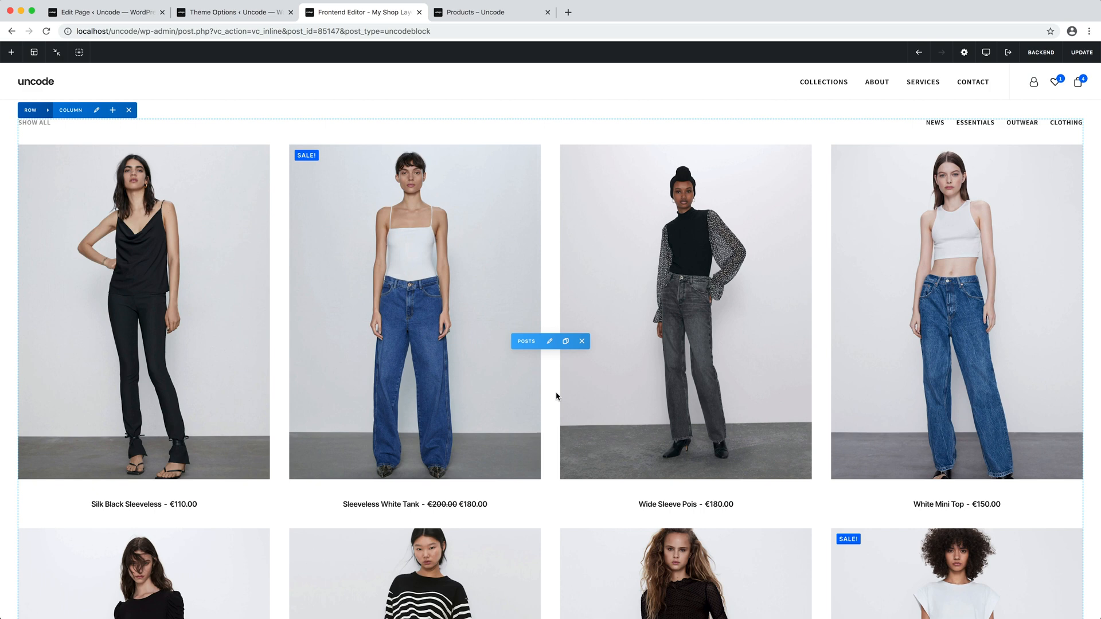
Enable Dynamic Query in the Posts module's General settings, save the module and update the content block.
click(549, 342)
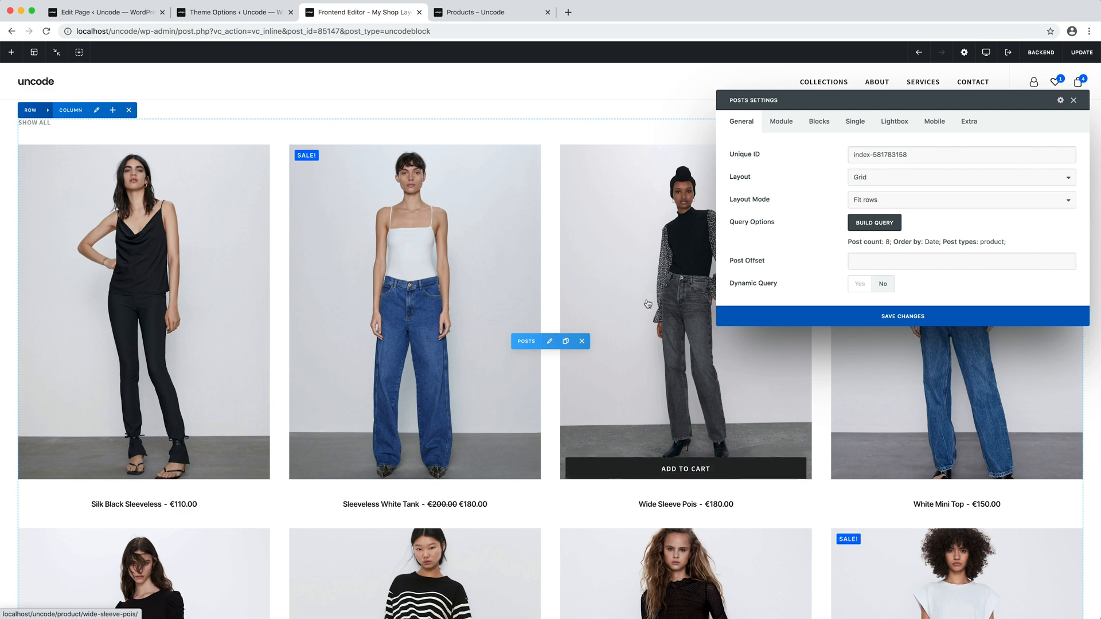
click(860, 283)
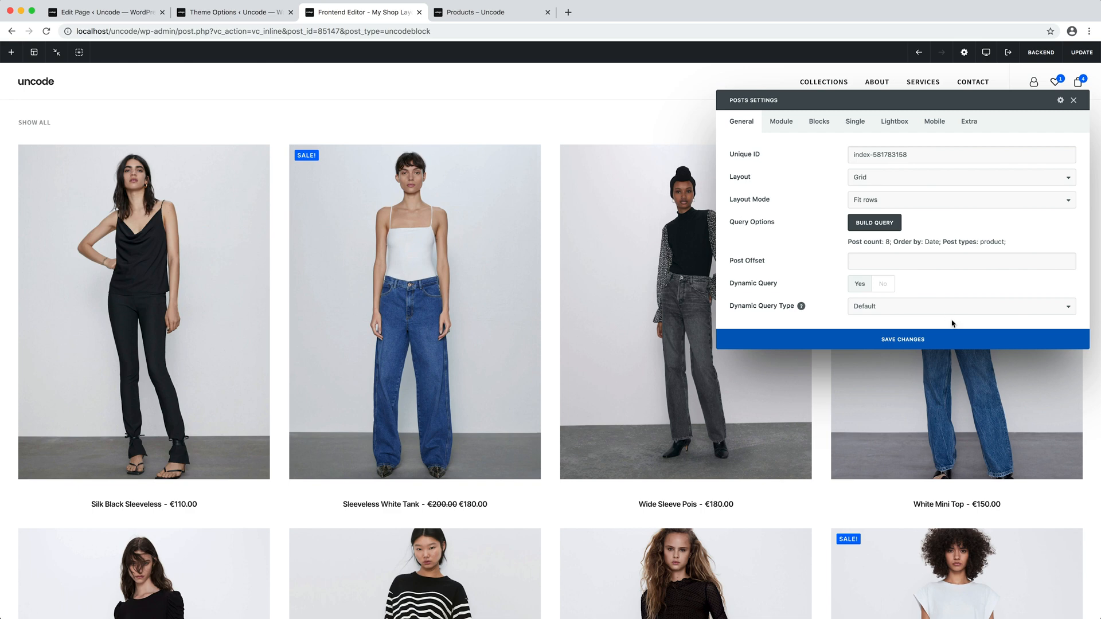
click(957, 347)
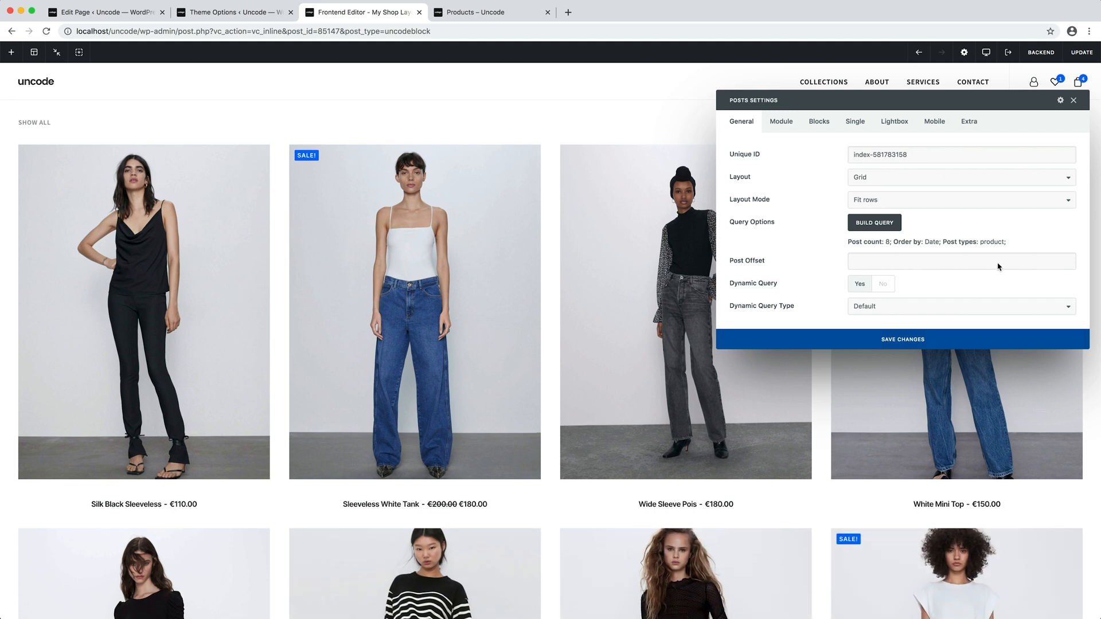
click(1073, 101)
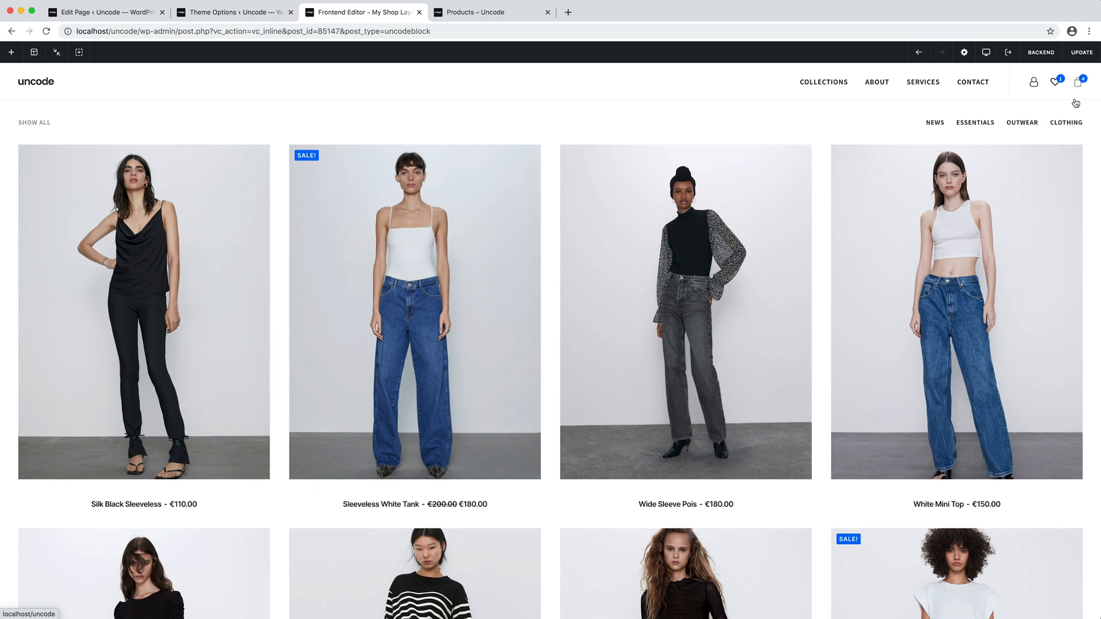
click(1078, 58)
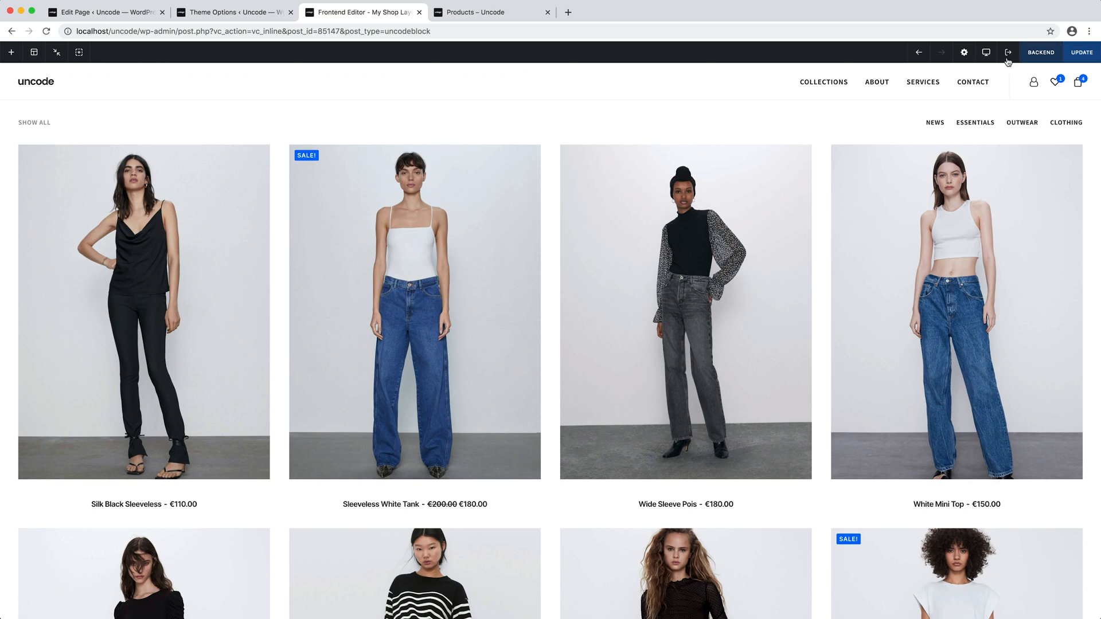
Assign "My Shop Layout" as the Products archive's Content Block in Theme Options, save, and reload the front-end shop page.
click(226, 18)
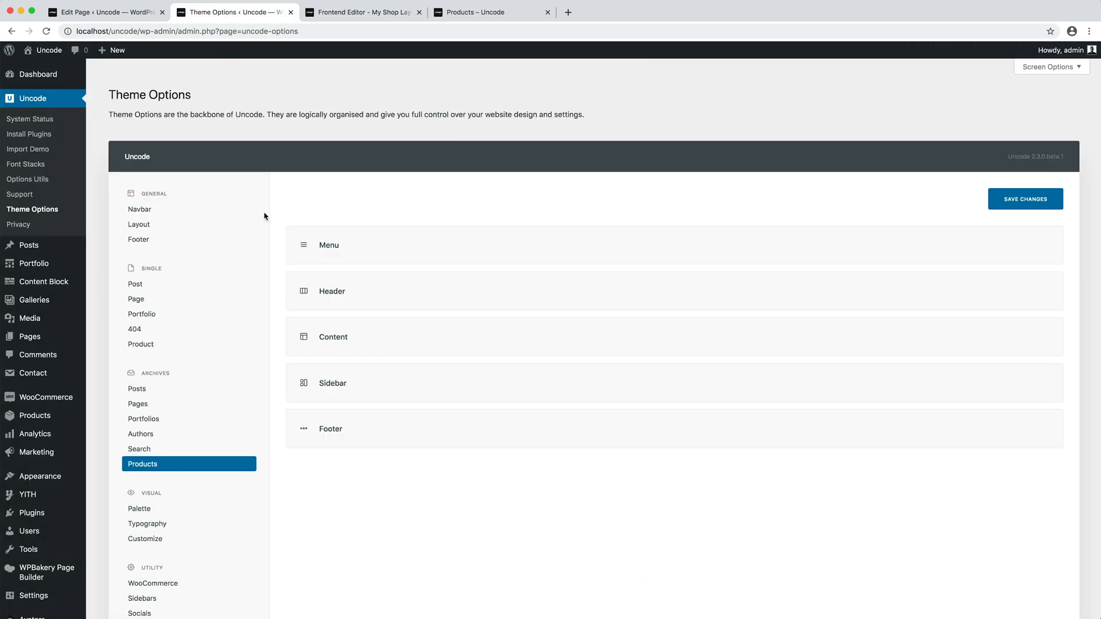
click(411, 339)
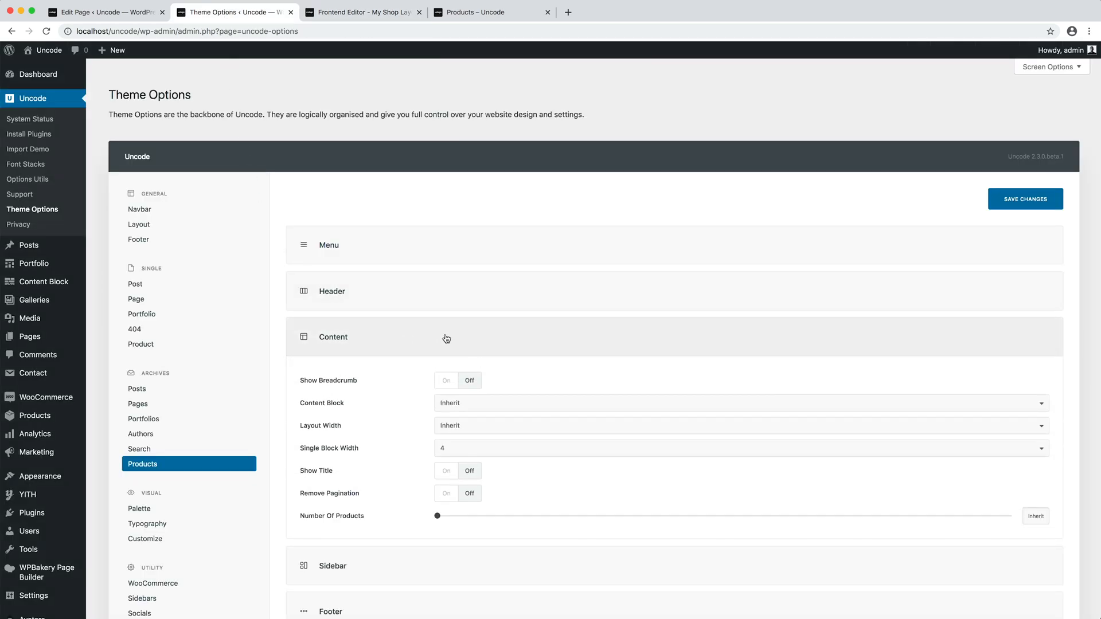
click(547, 408)
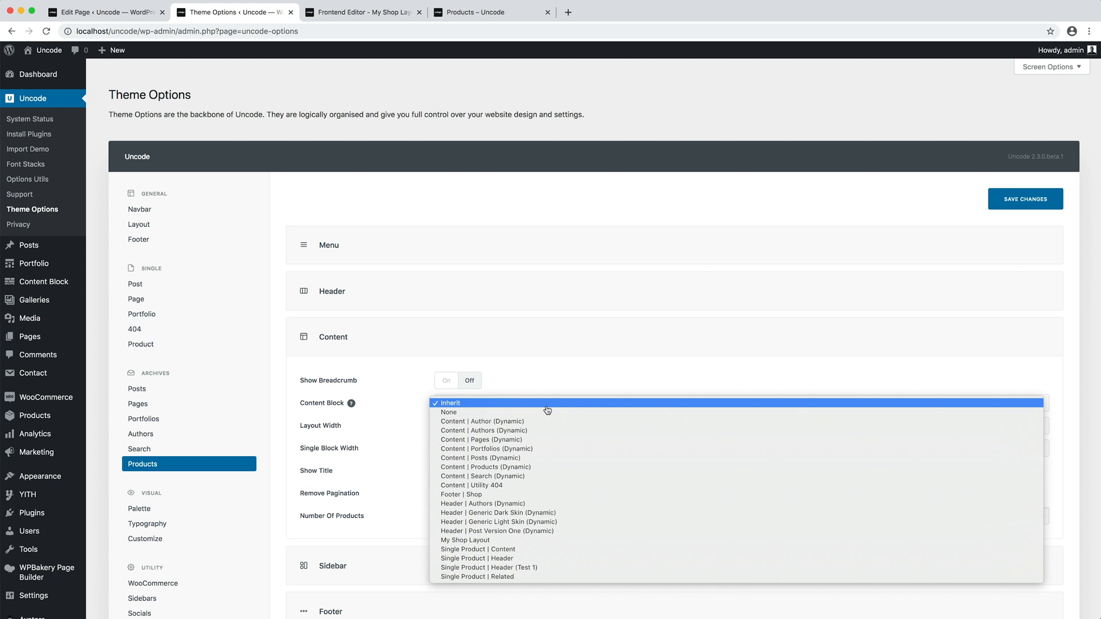
click(540, 541)
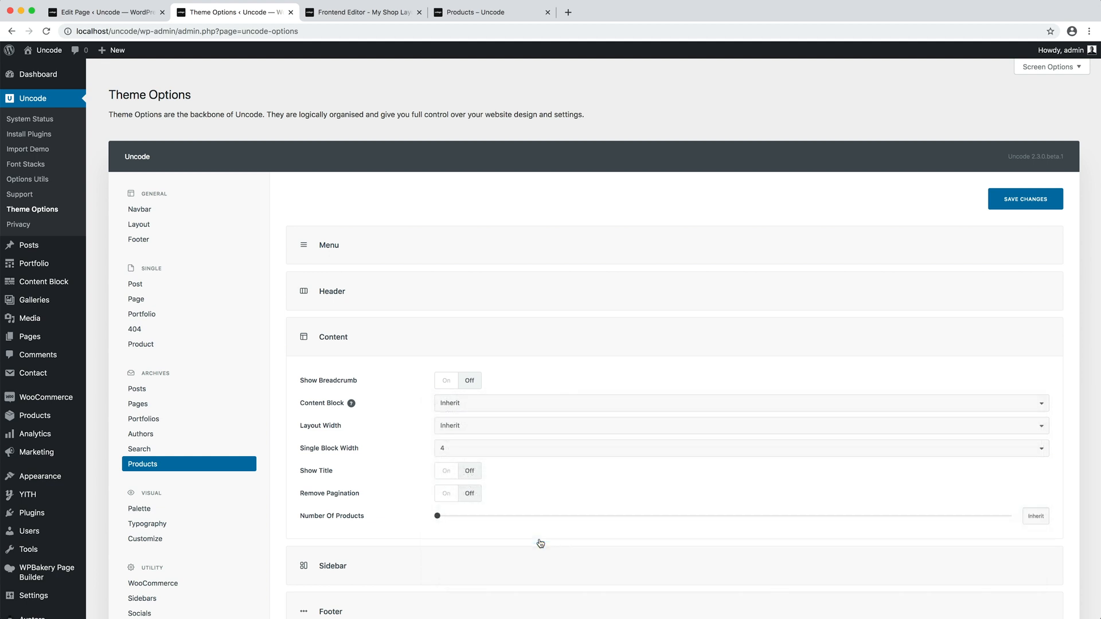
click(996, 209)
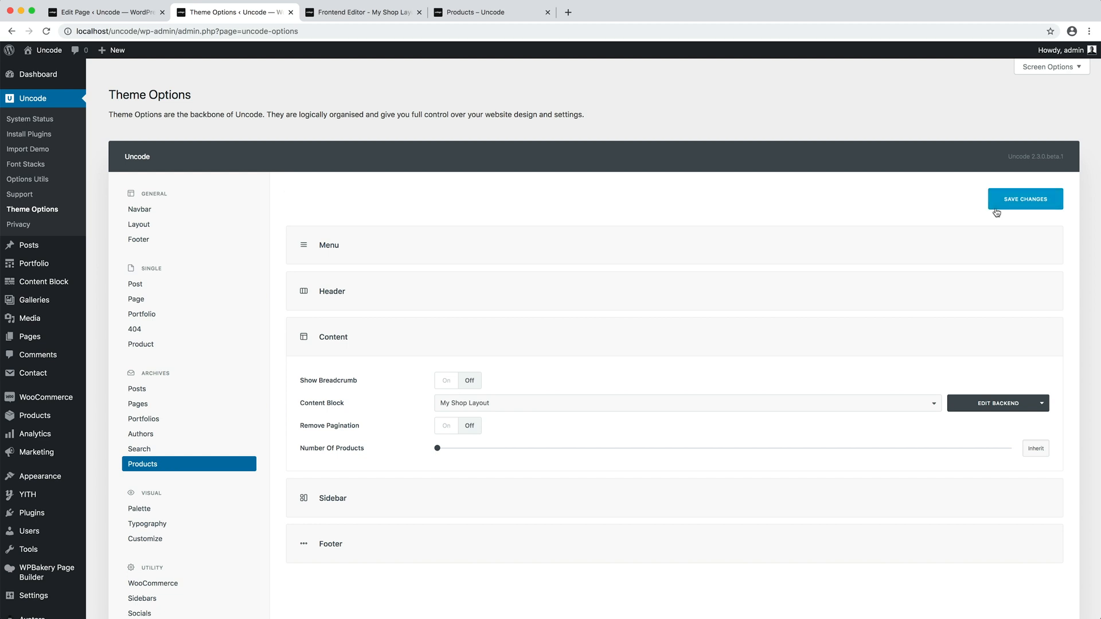
click(523, 12)
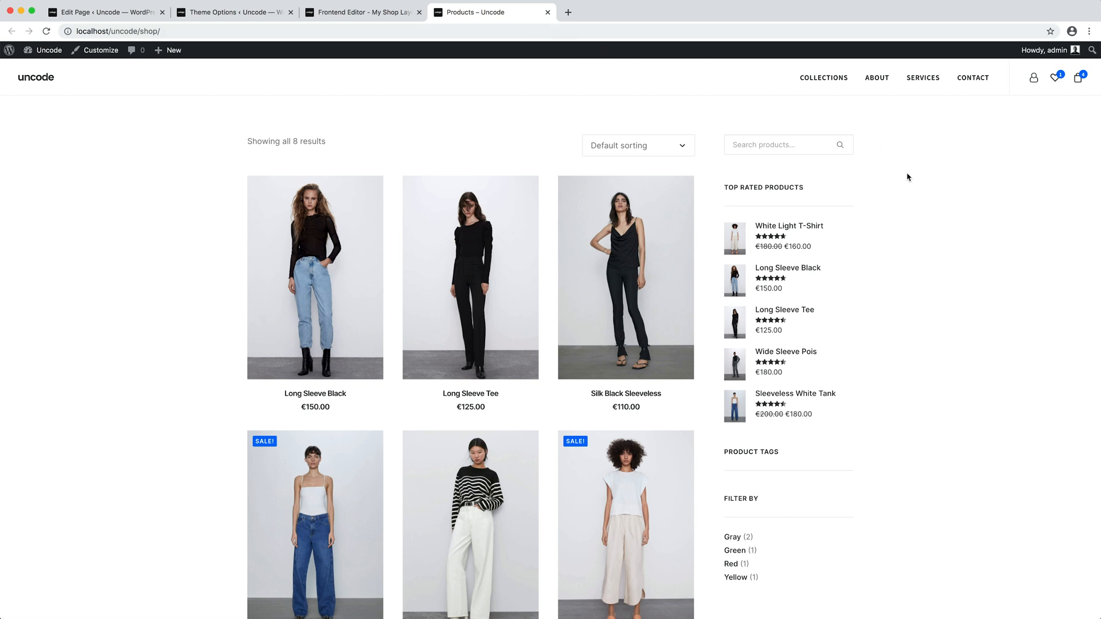
key(super+r)
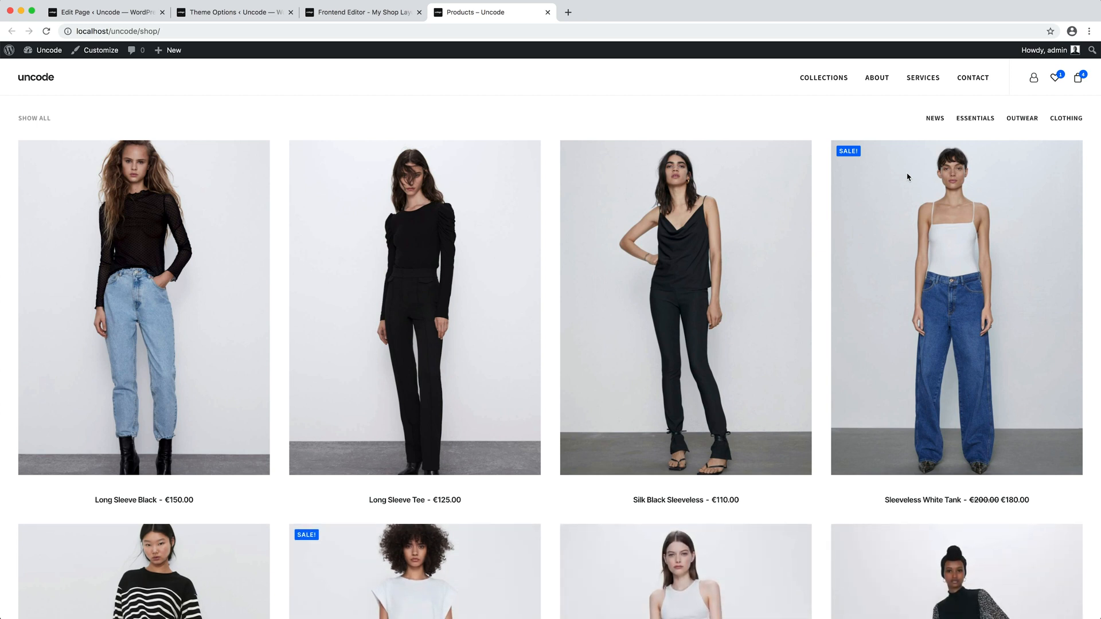
Set the Items Gap of the Posts module in the My Shop Layout content block to 1px.
click(366, 12)
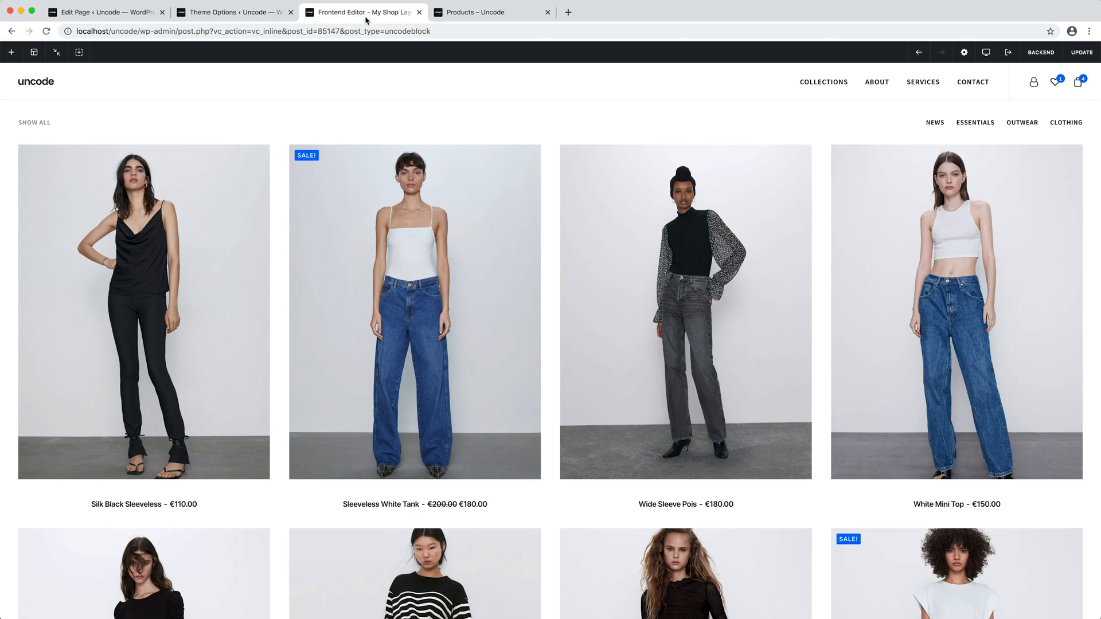
mouse_move(458, 132)
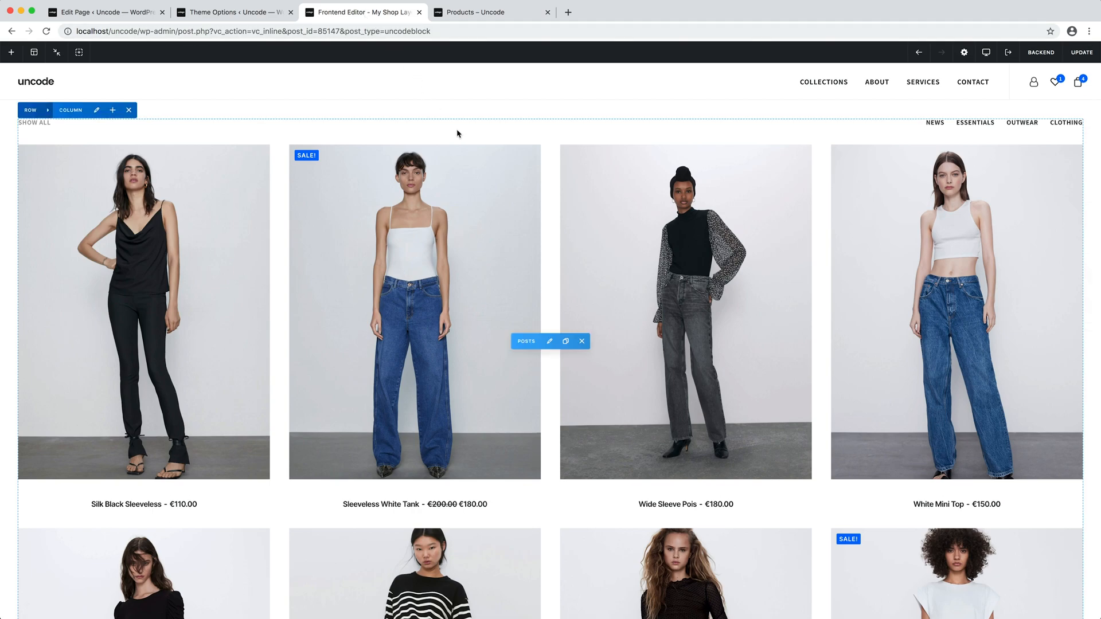
click(551, 342)
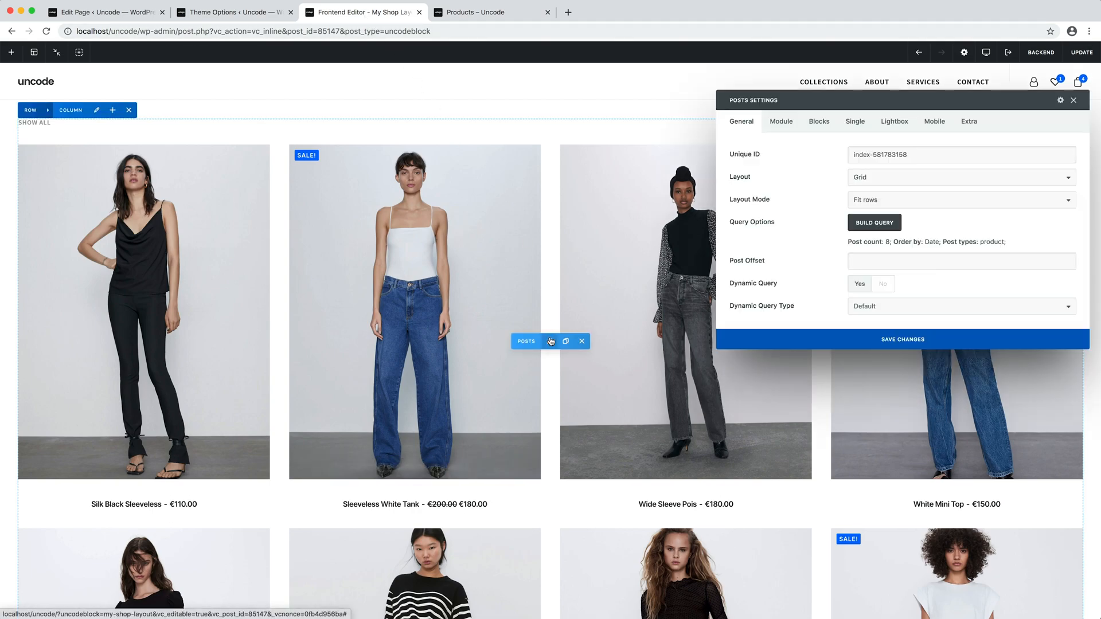
click(784, 131)
scroll(957, 310, down, 5)
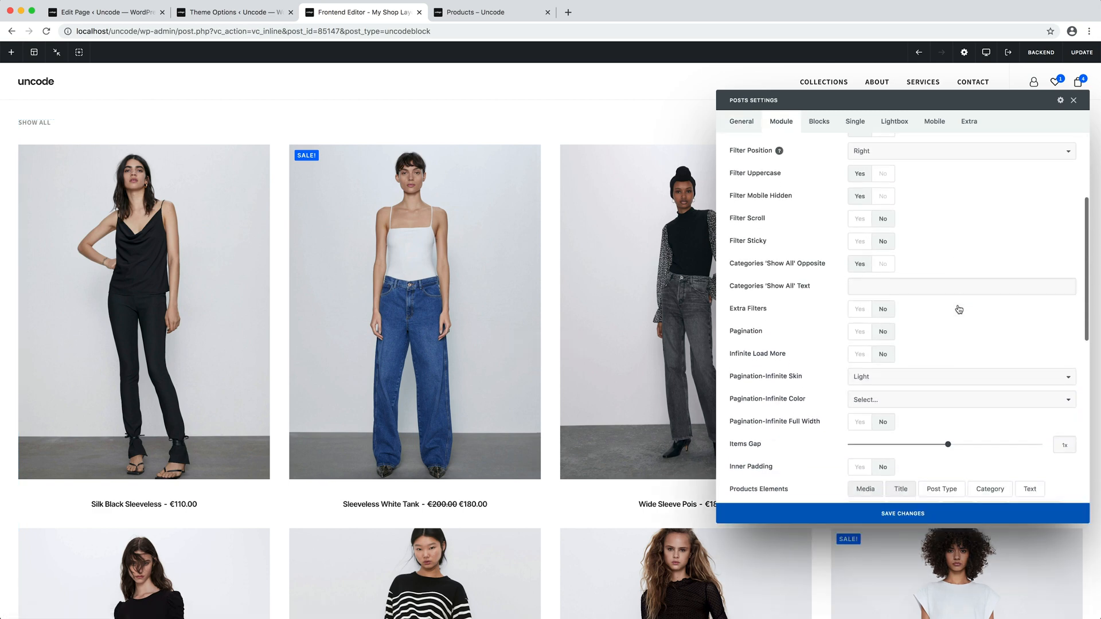
click(884, 445)
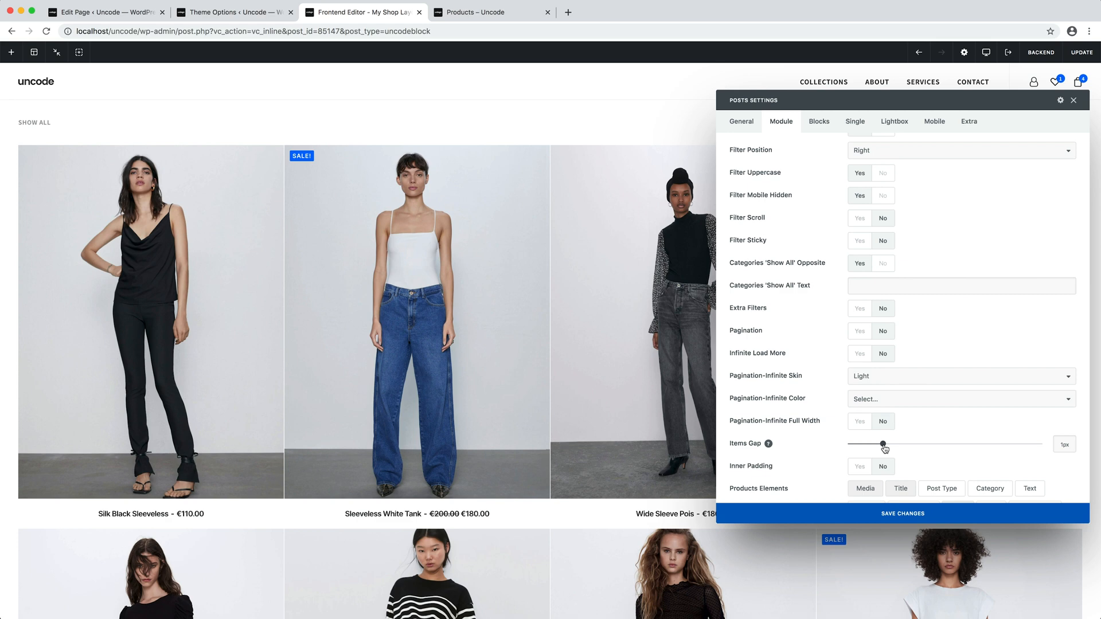
Close the Posts settings, update the content block and reload the front-end shop page.
key(Escape)
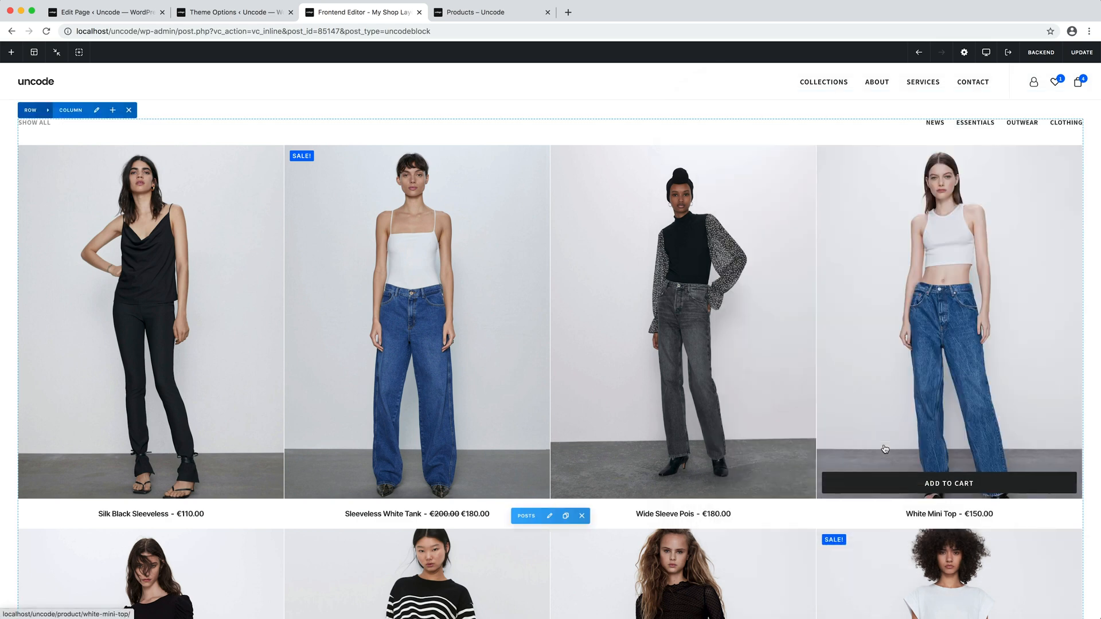
click(1077, 63)
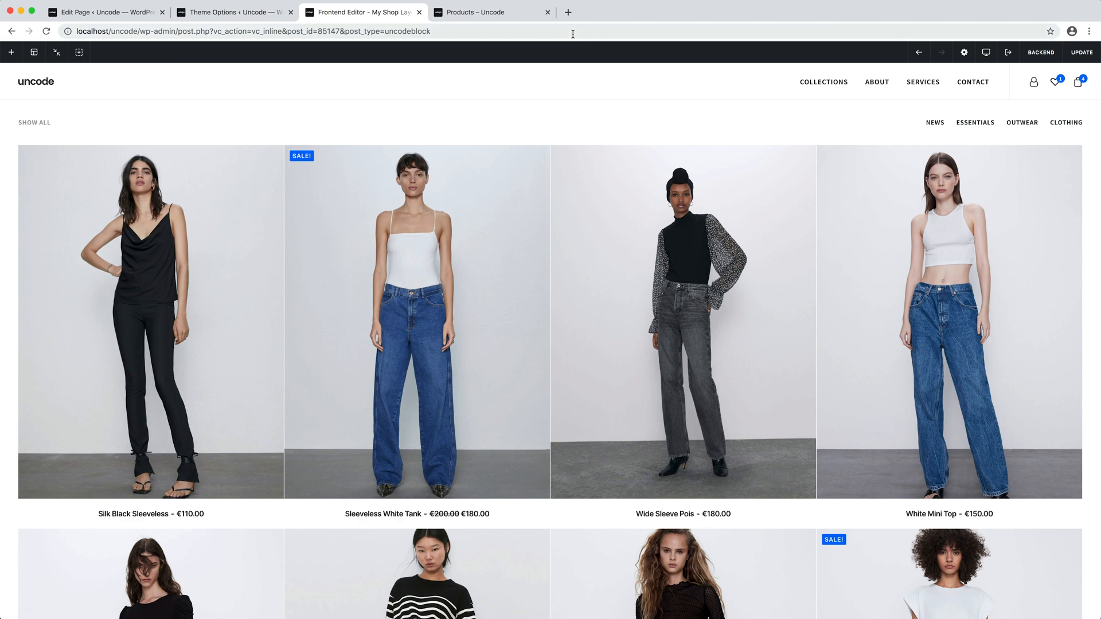
click(479, 12)
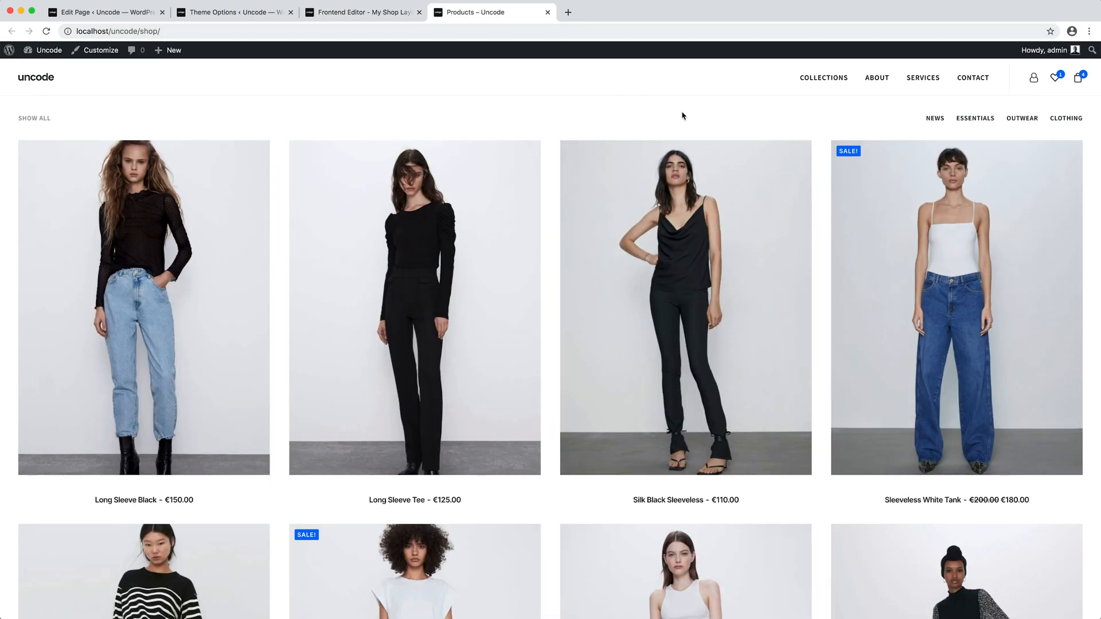
key(super+r)
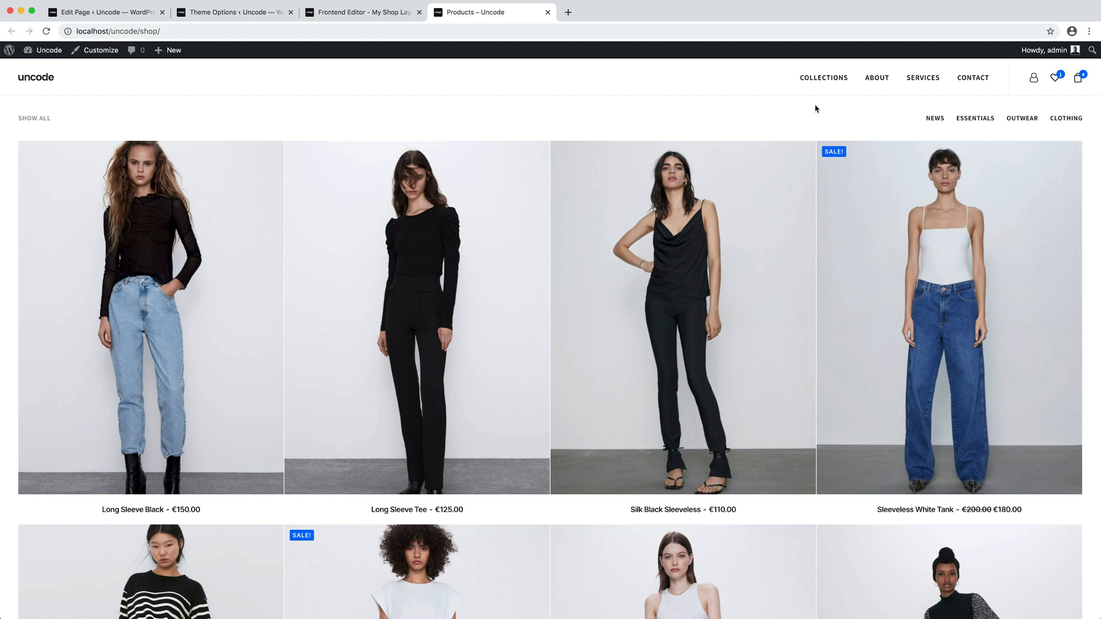
Open the Essentials and Outwear product category pages in separate browser tabs and compare their layouts with the shop page.
click(568, 12)
text(https://localhost/uncode/product-category/essetials/)
key(Return)
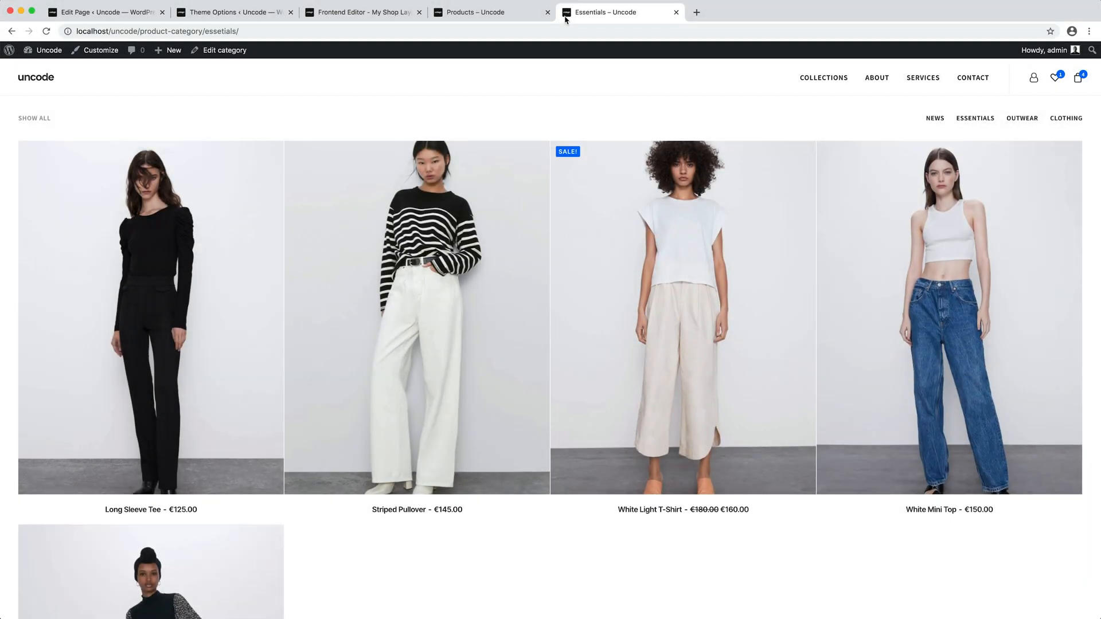
click(697, 12)
text(http://localhost/uncode/product-category/outwear/)
key(Return)
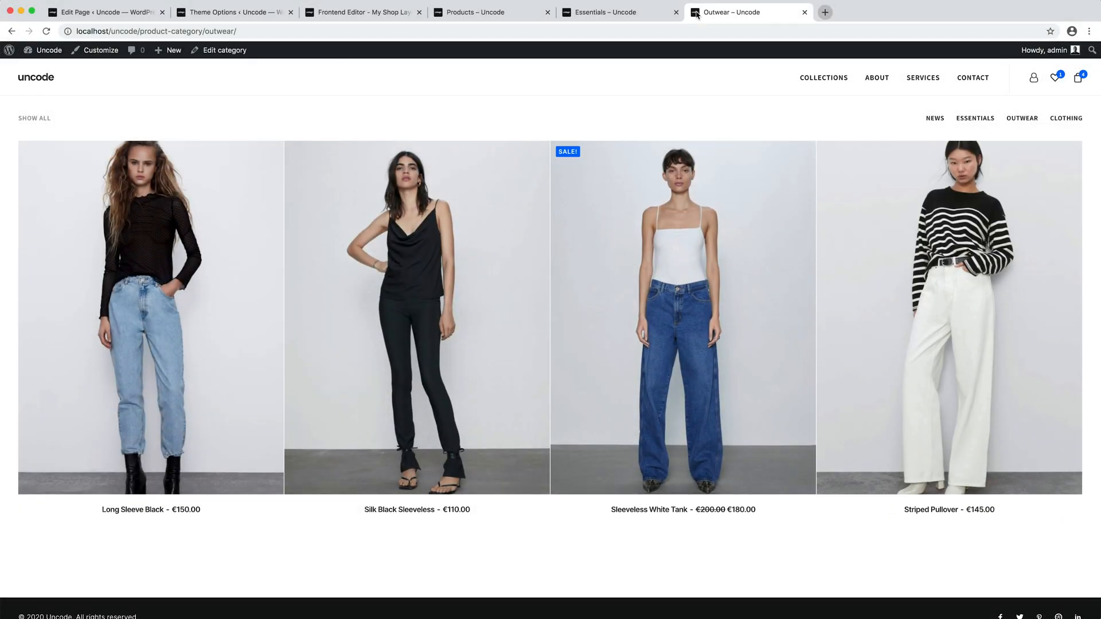
click(650, 20)
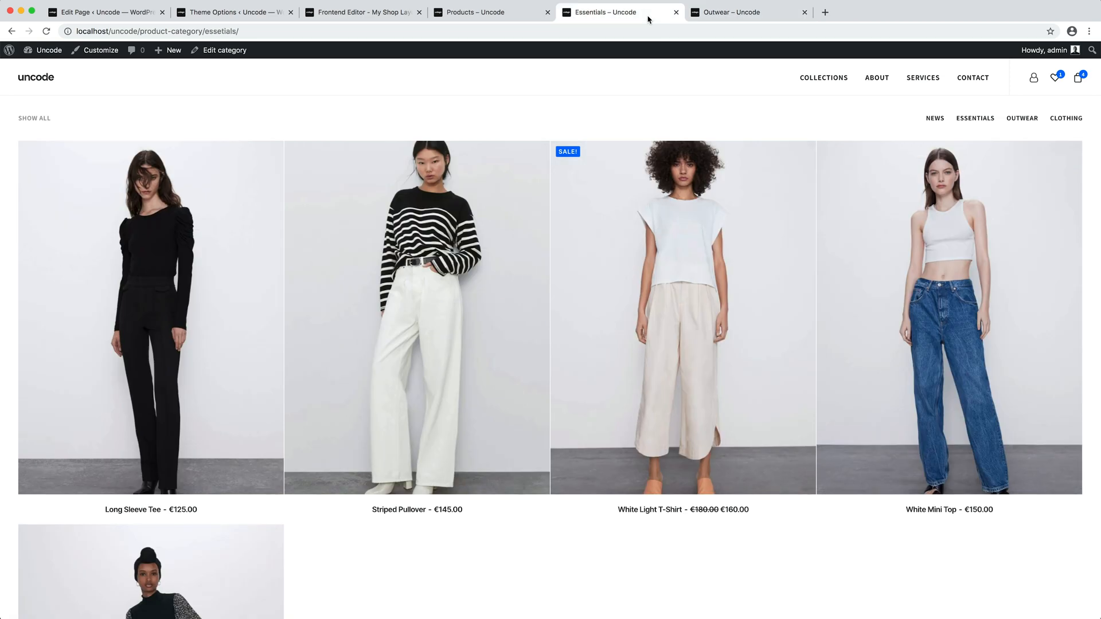
click(528, 23)
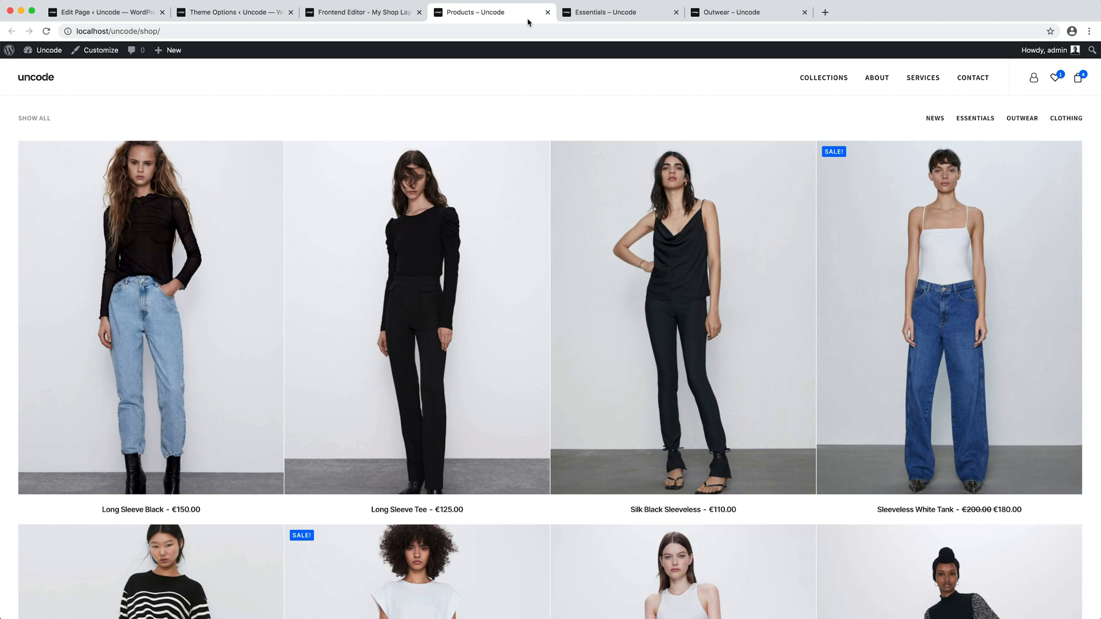
Create and publish a new content block titled "My Shop Layout 2".
click(136, 22)
mouse_move(69, 154)
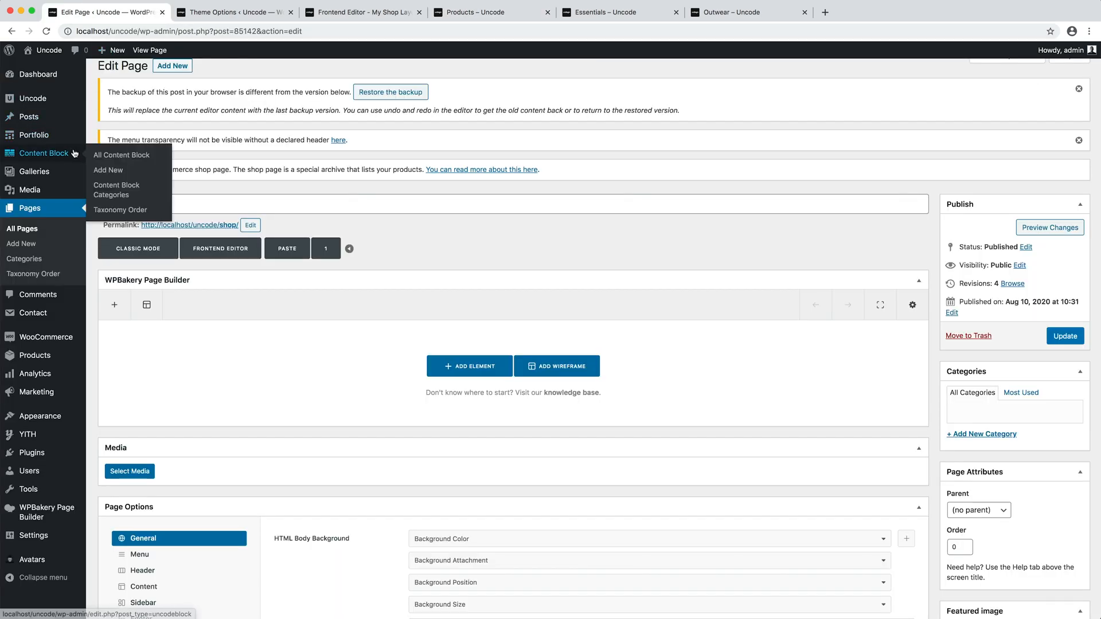
click(140, 175)
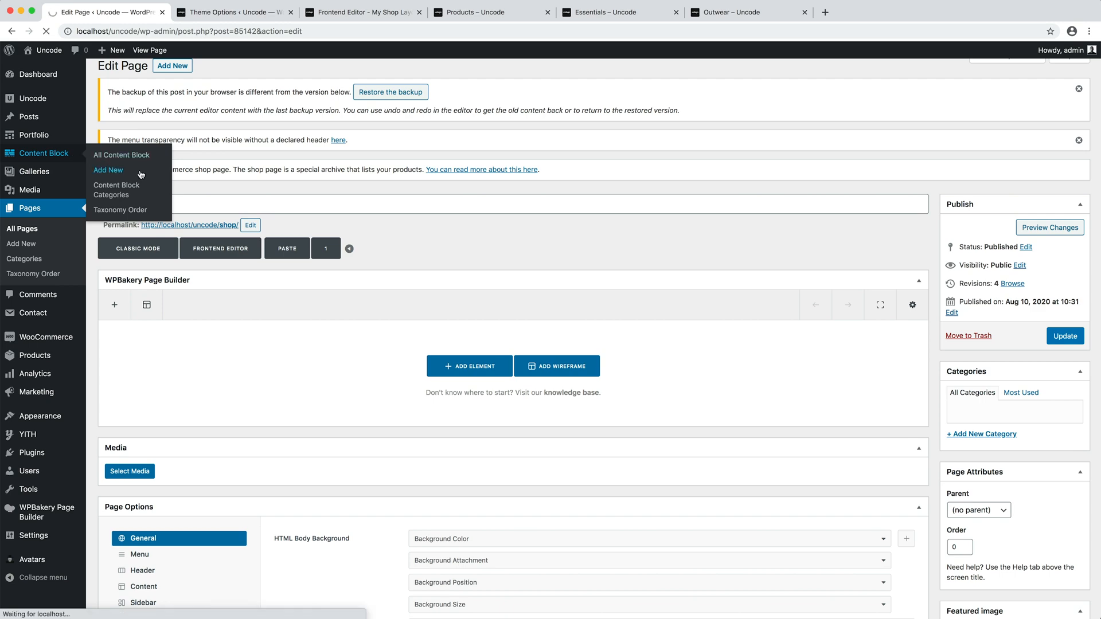
text(M)
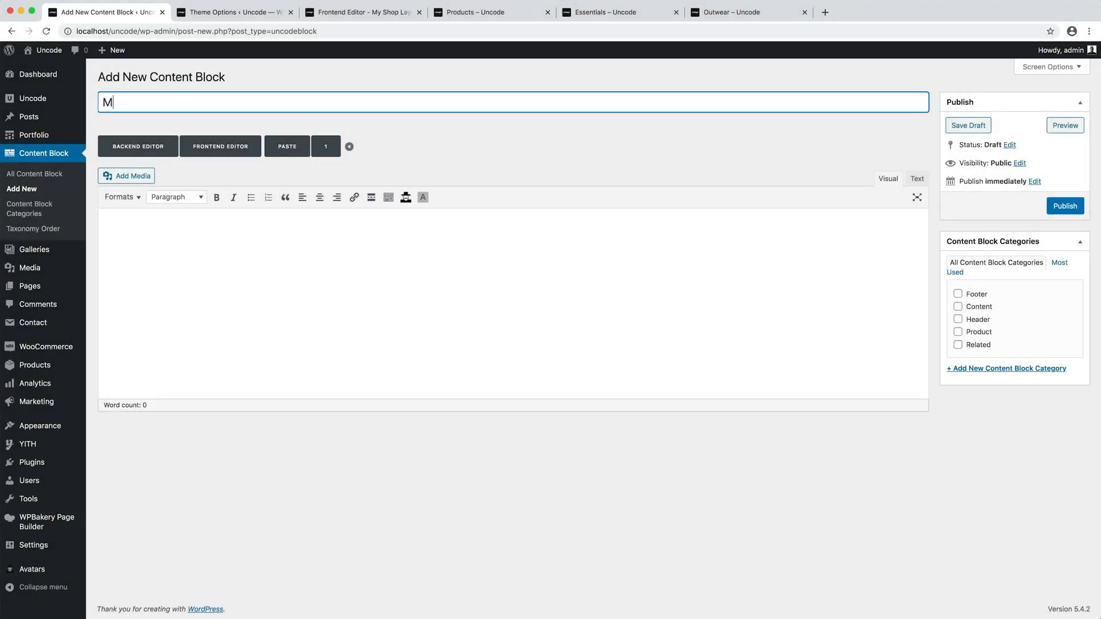
text(y Shop Layout 2)
click(1051, 211)
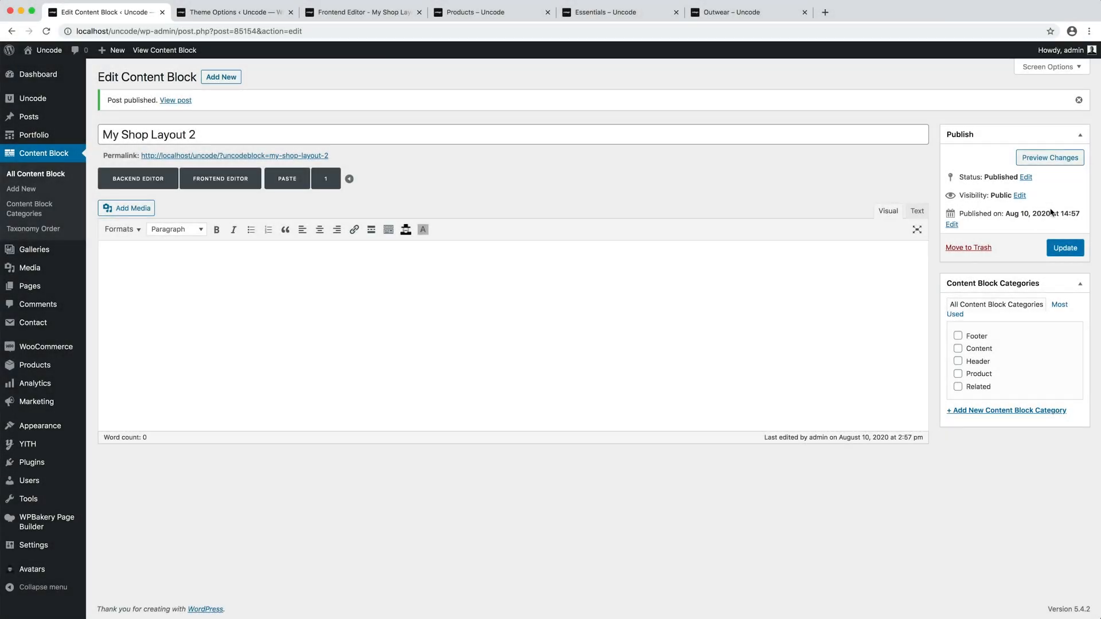
Open the new content block in the Frontend Editor and insert the Shop wireframe mixing large and small product images.
click(252, 188)
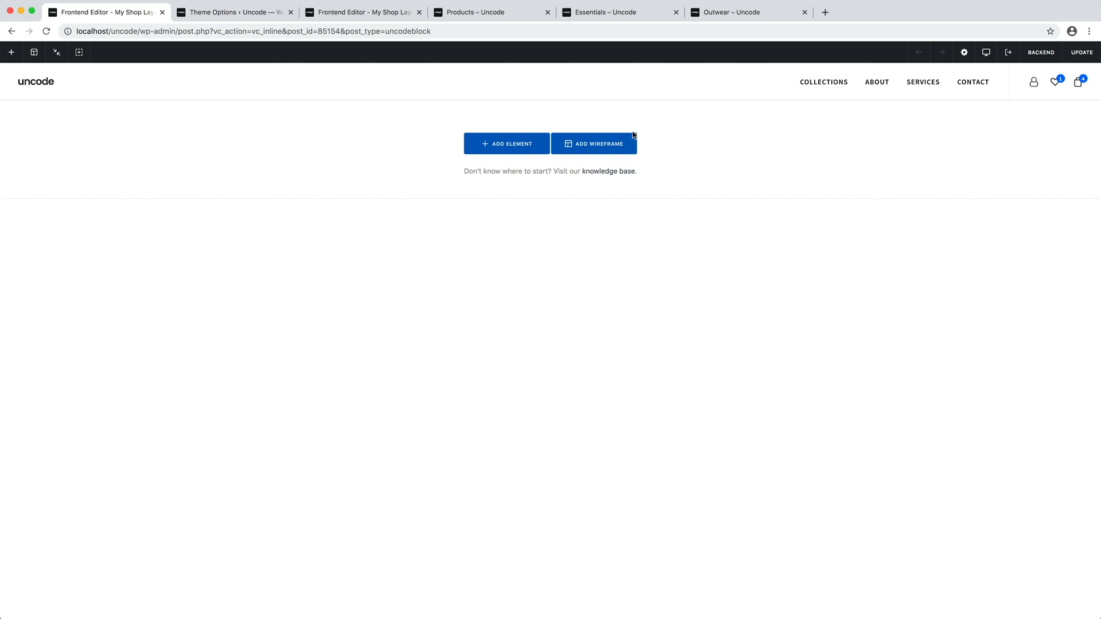
click(634, 138)
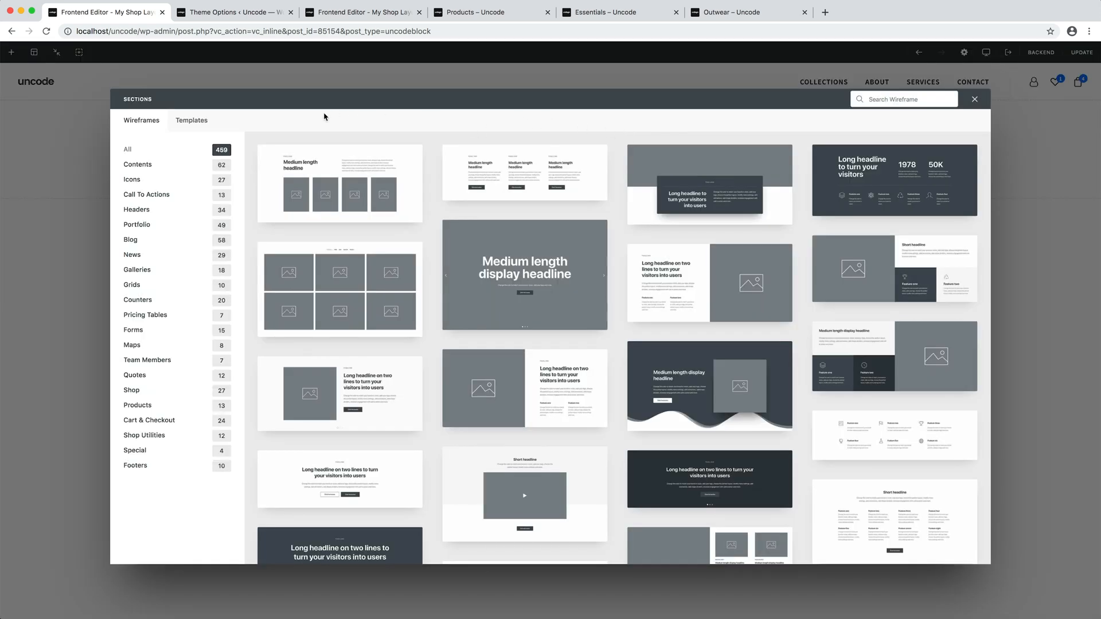
click(179, 392)
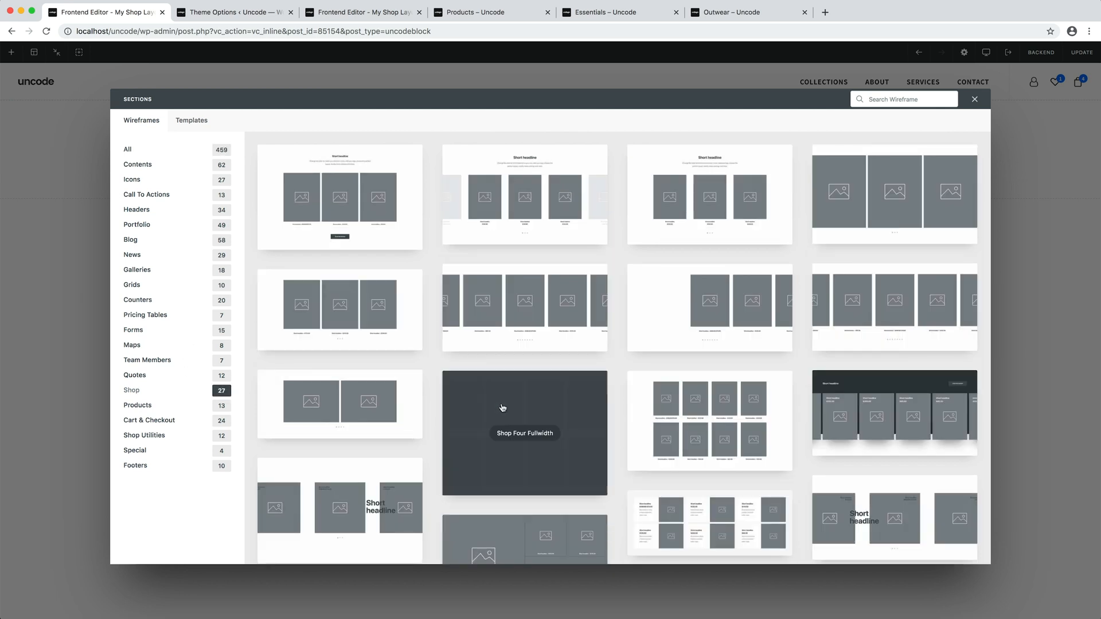
scroll(694, 429, down, 5)
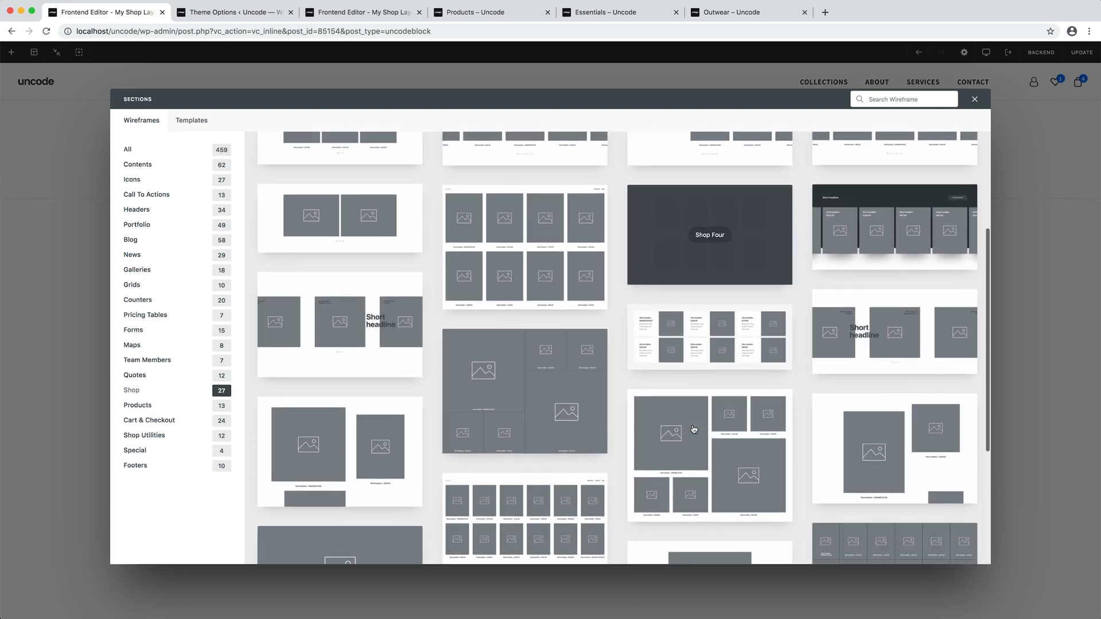
click(693, 443)
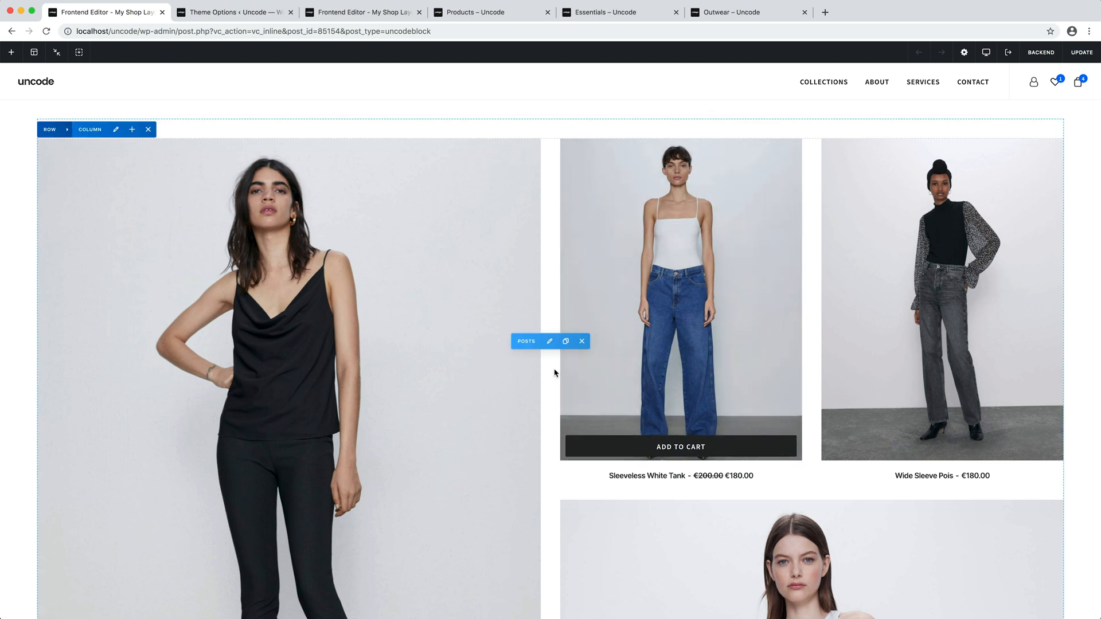
Enable Dynamic Query for the Posts module in My Shop Layout 2, save the module and update the content block.
click(550, 342)
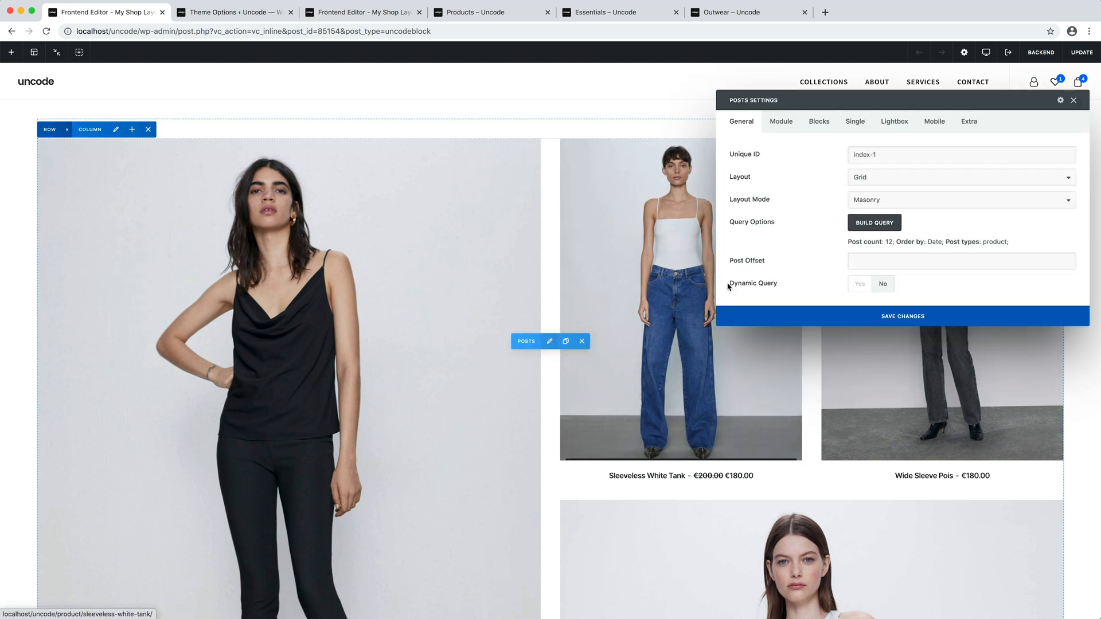
click(859, 286)
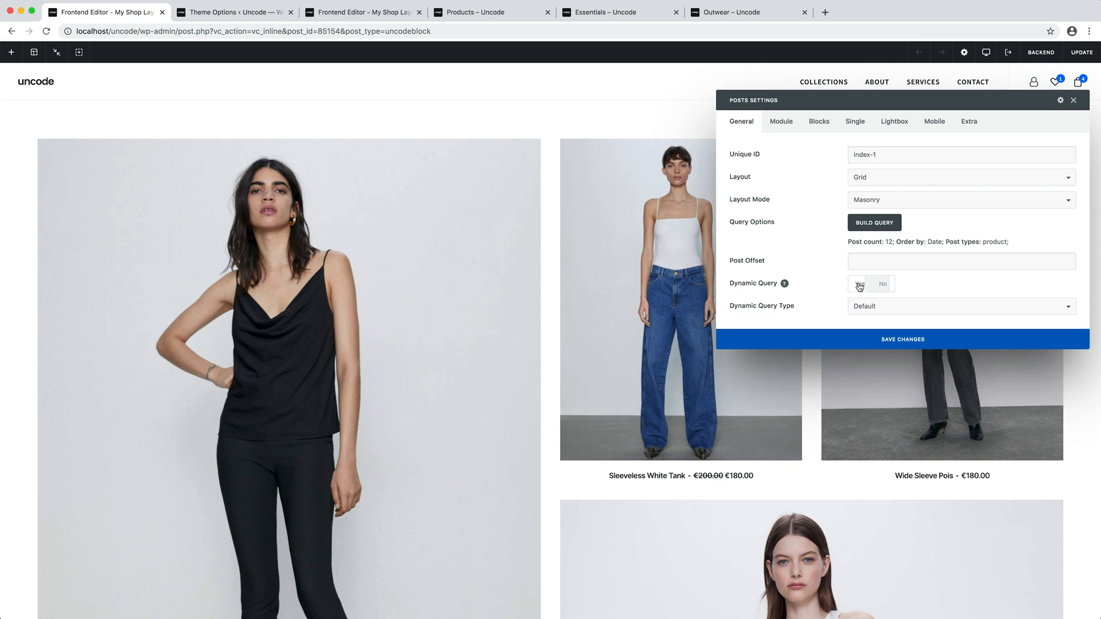
click(857, 340)
click(1074, 100)
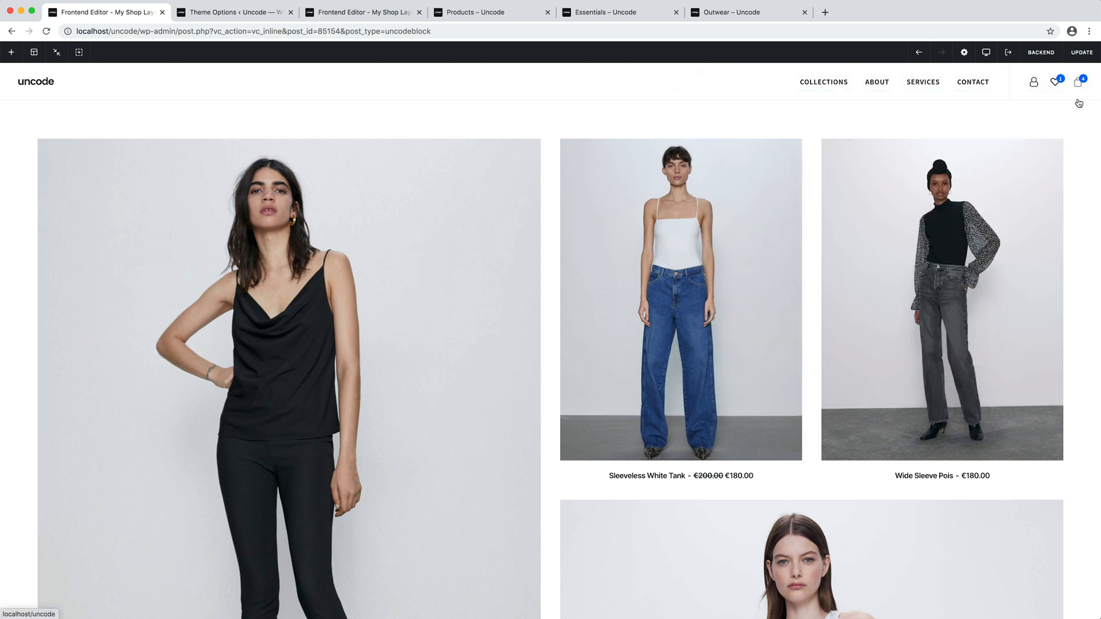
click(1079, 60)
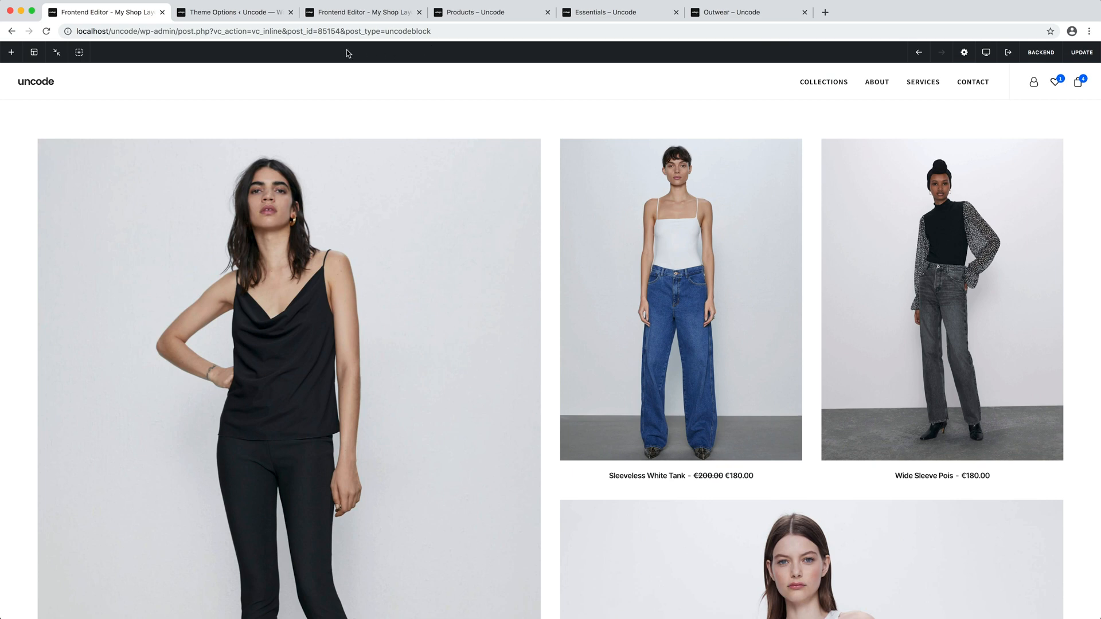
Assign "My Shop Layout 2" as the Products archive's Content Block in Theme Options and save the changes.
click(273, 19)
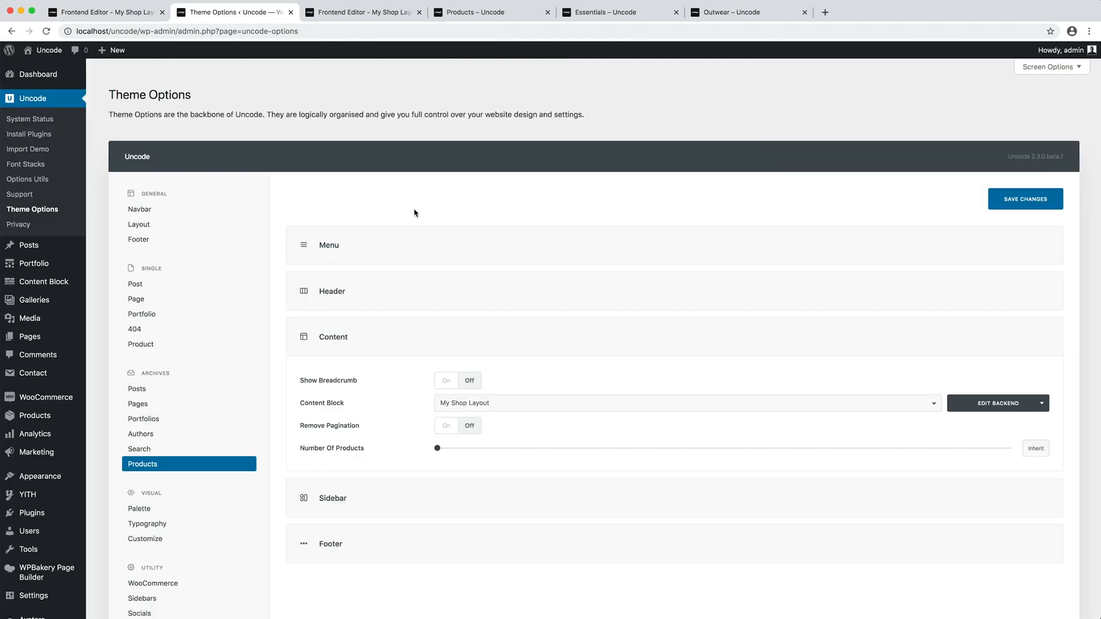
click(576, 403)
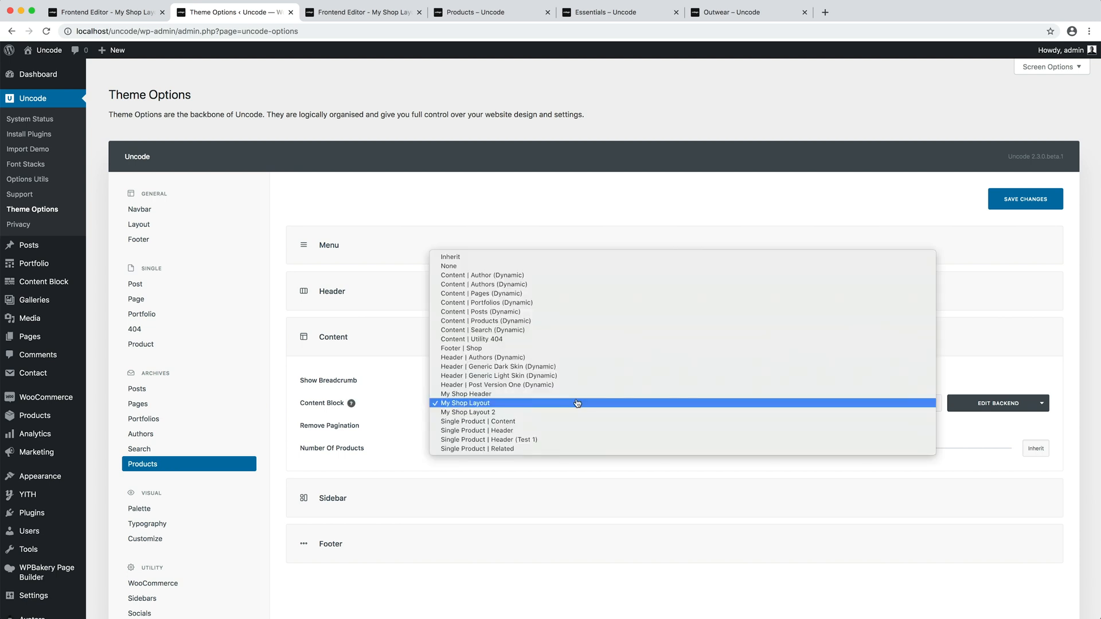
click(575, 413)
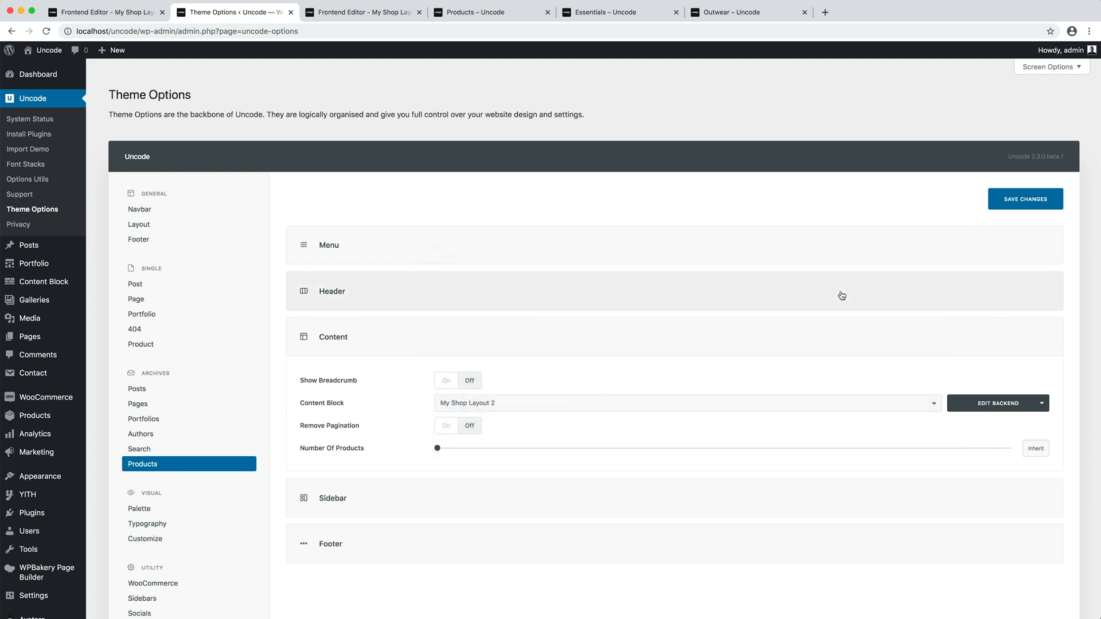
click(993, 202)
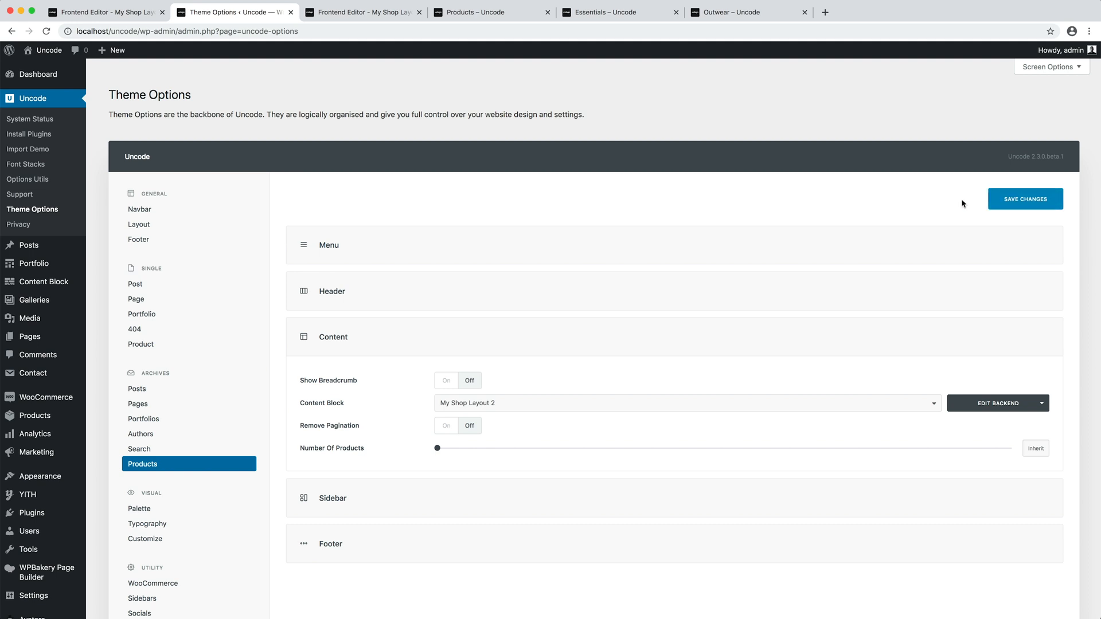
Reload the shop, Essentials and Outwear pages to check the new layout on each archive.
click(529, 20)
key(super+r)
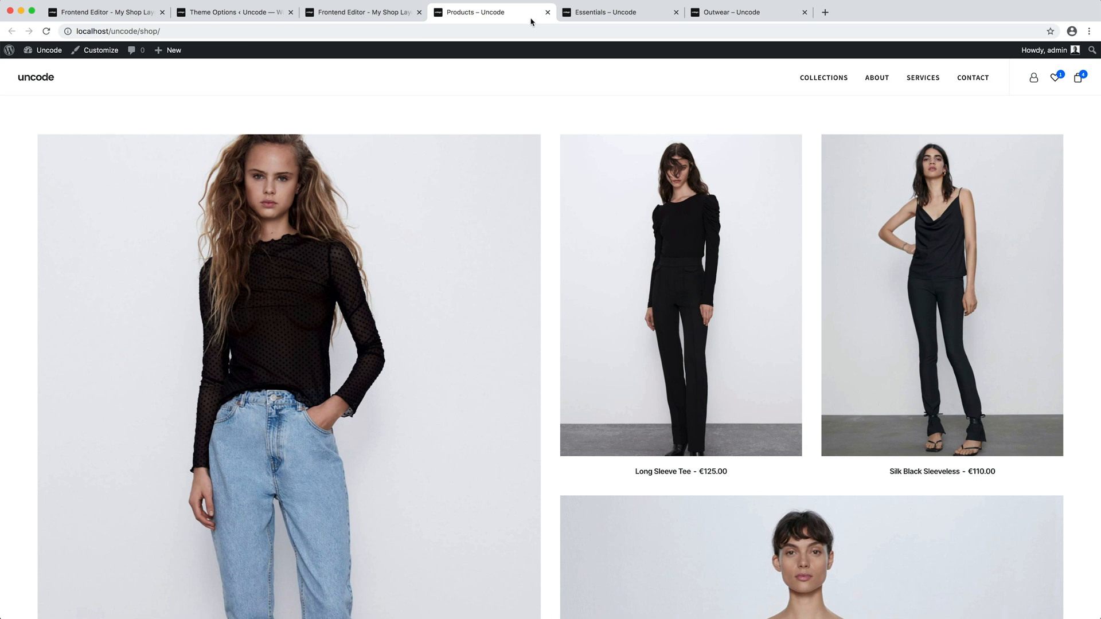
click(657, 20)
key(super+r)
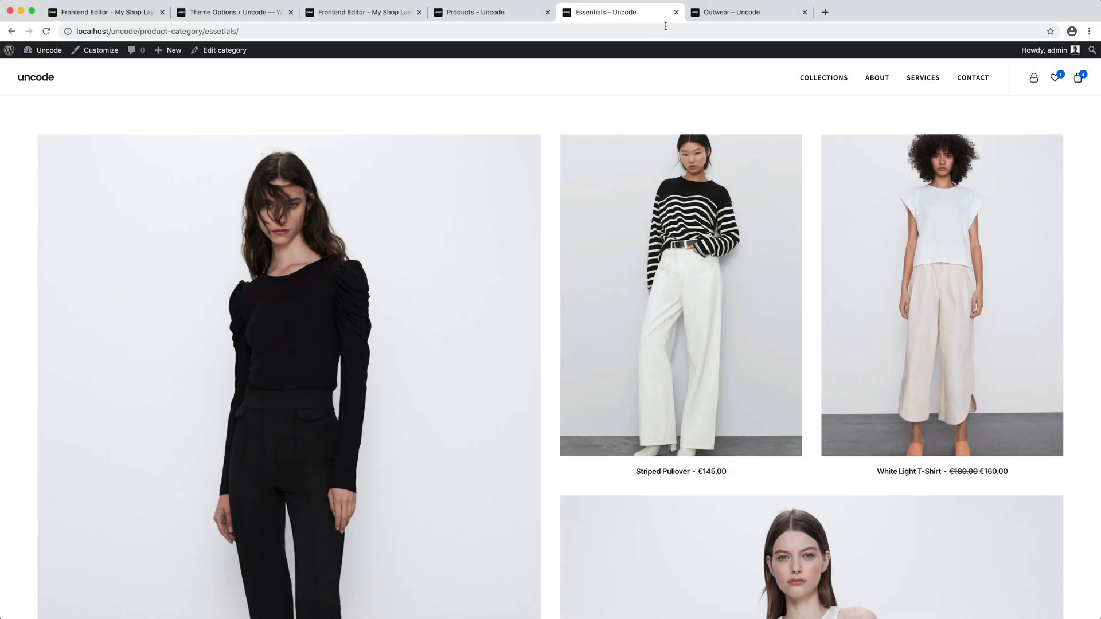
click(780, 20)
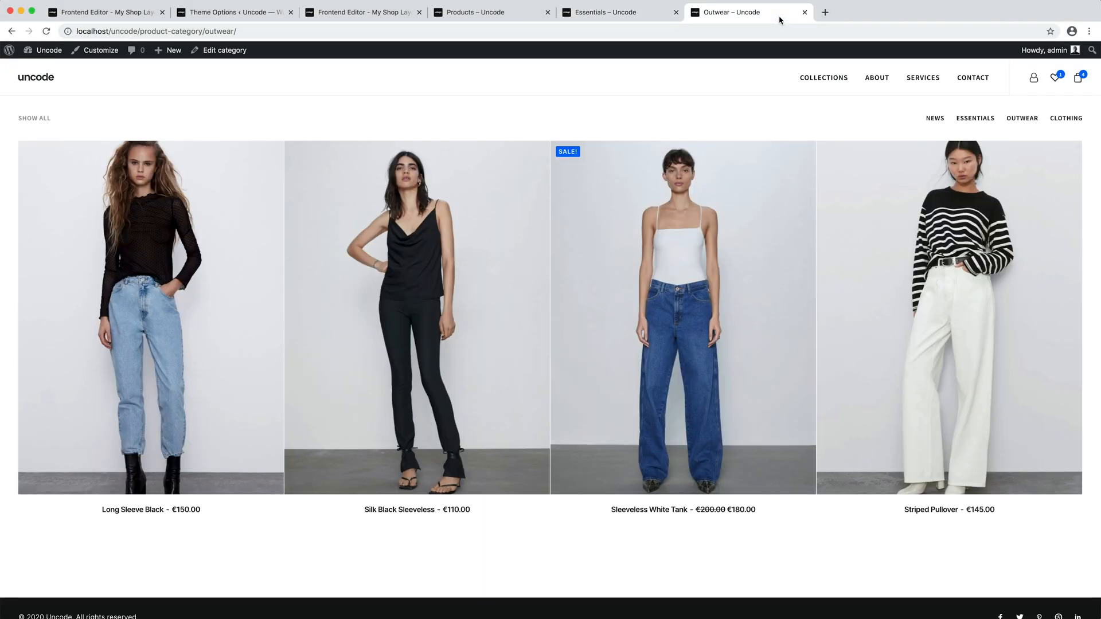
key(super+r)
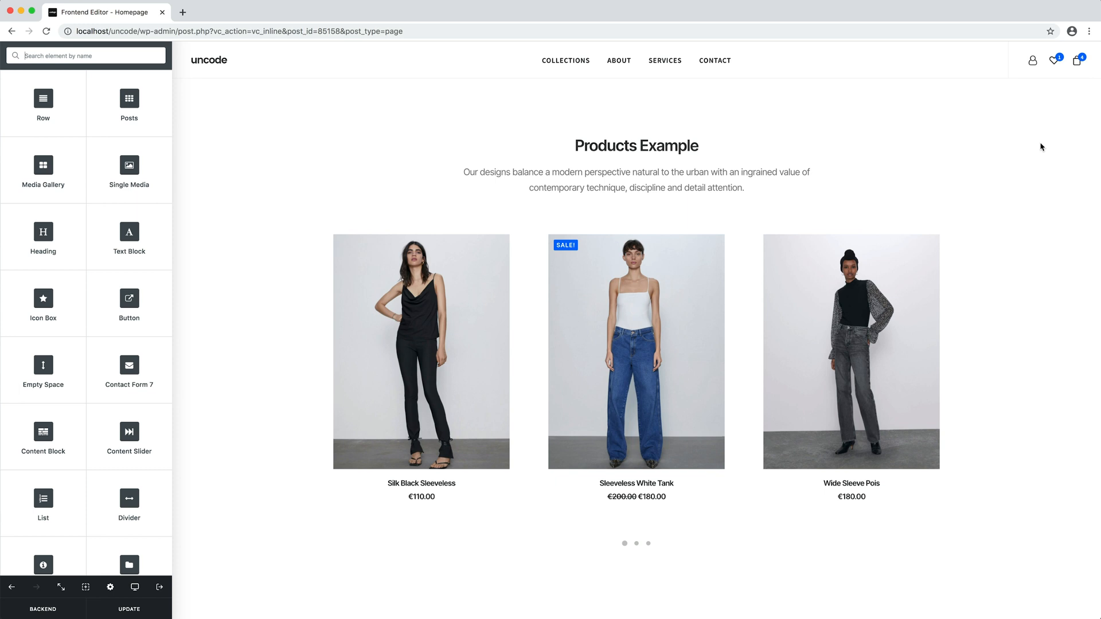
Open the query options of the homepage's Posts carousel and filter the products by the Essentials (product_cat) taxonomy.
mouse_move(883, 382)
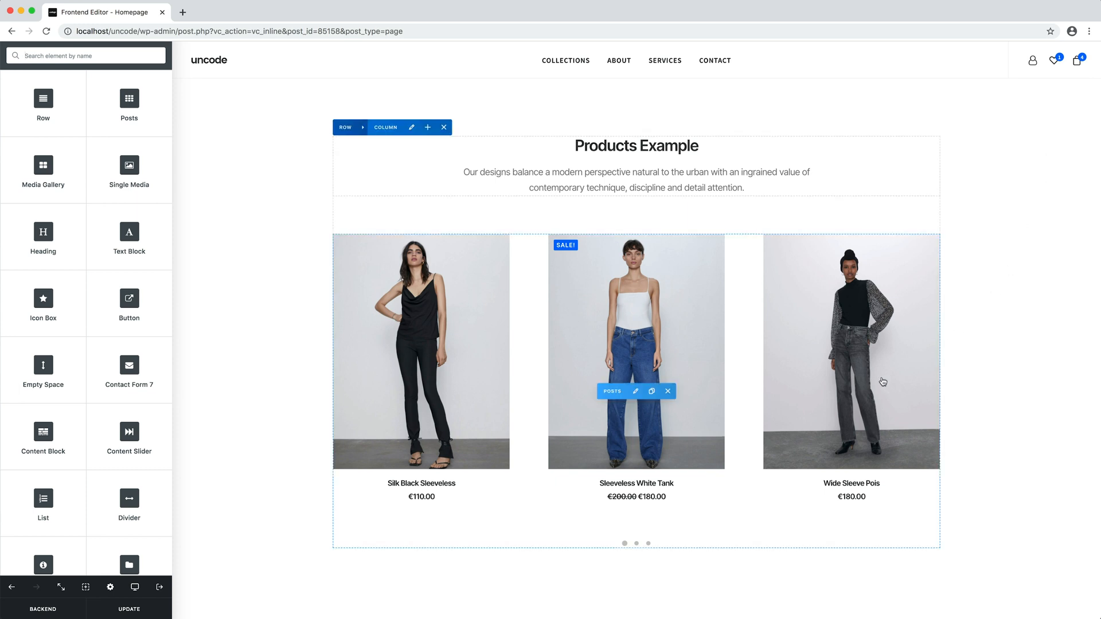
click(634, 395)
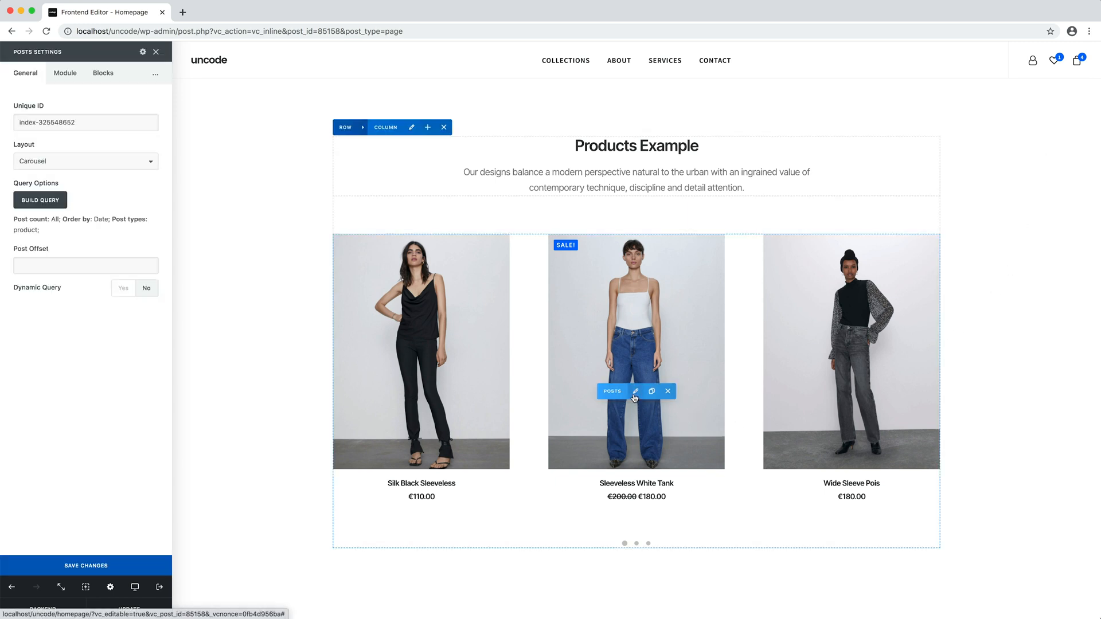
click(66, 202)
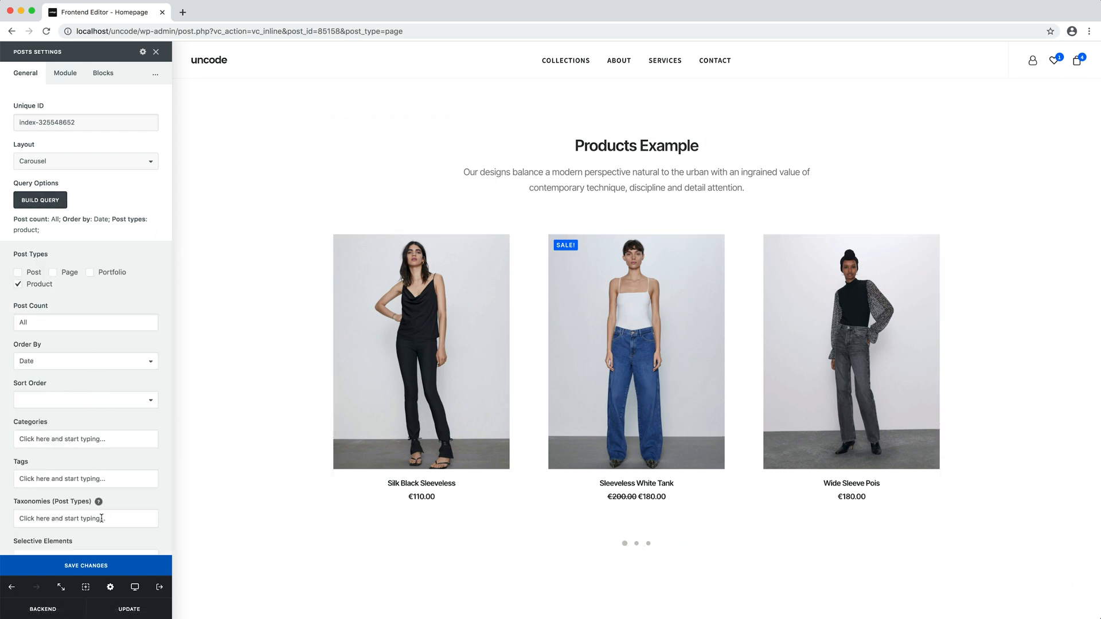
click(101, 523)
text(Esse)
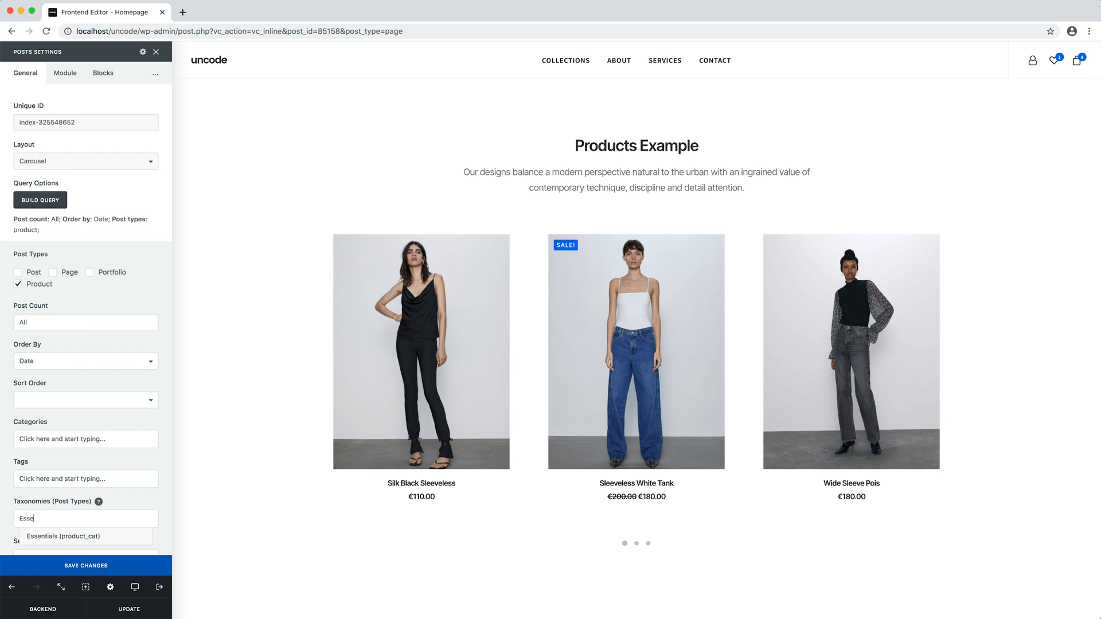
click(132, 535)
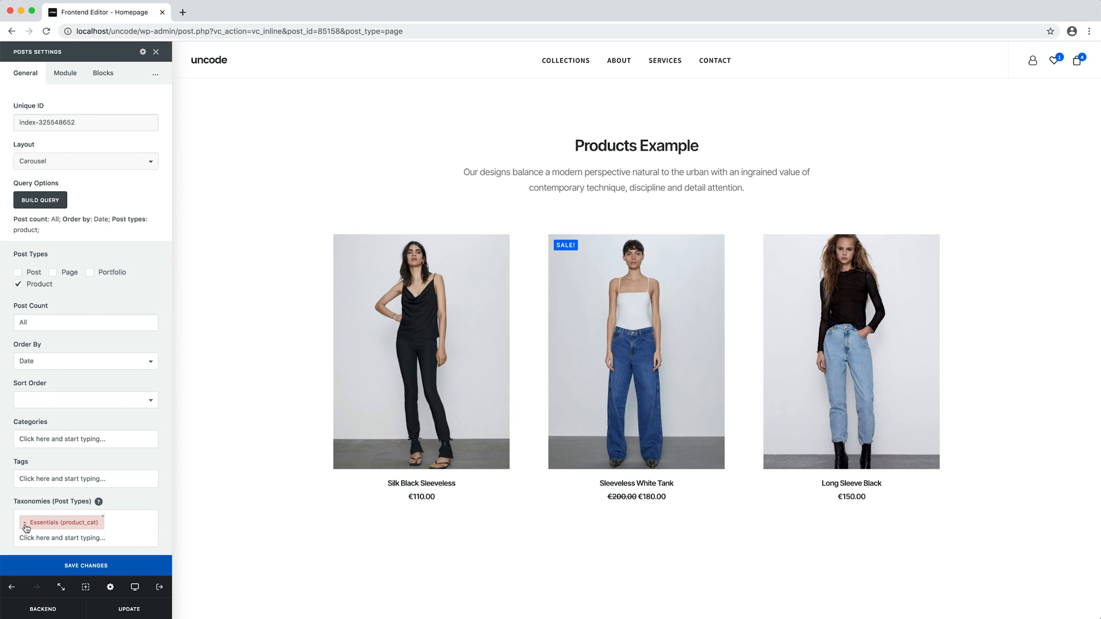
Remove the Essentials taxonomy filter from the Posts module's query options.
click(103, 520)
scroll(104, 518, down, 5)
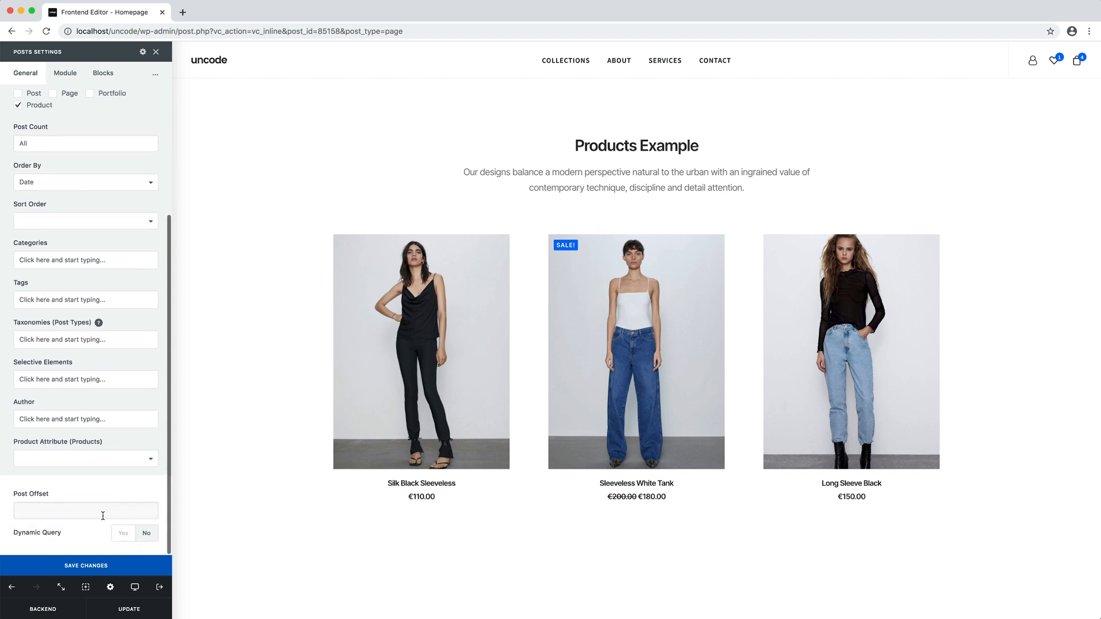
Filter the Posts module's products by the On-Sale Products attribute.
click(109, 461)
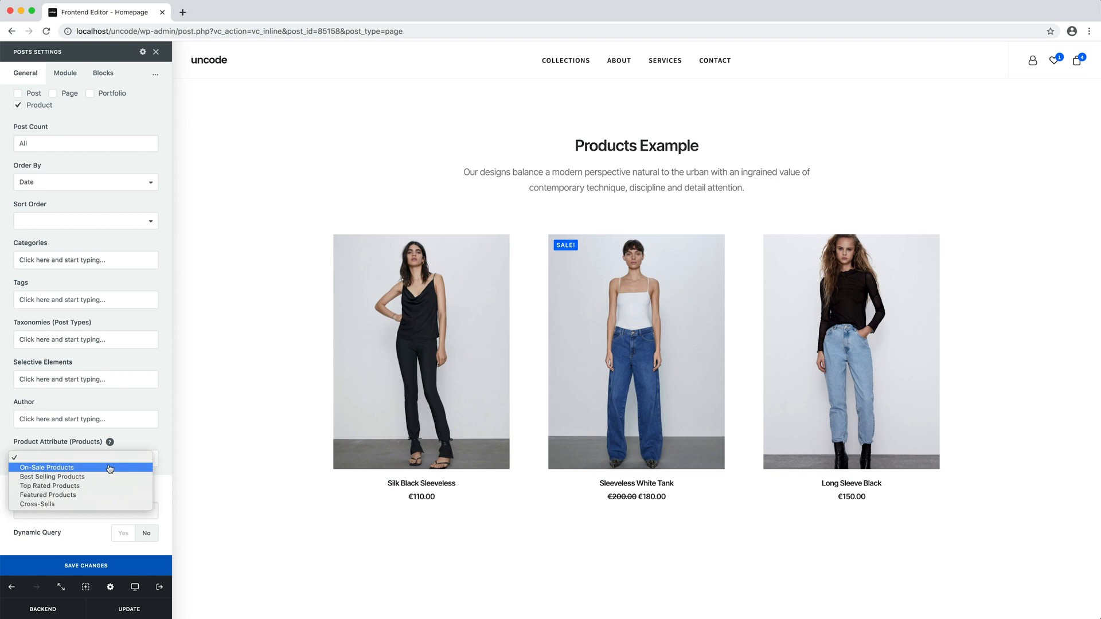
click(110, 469)
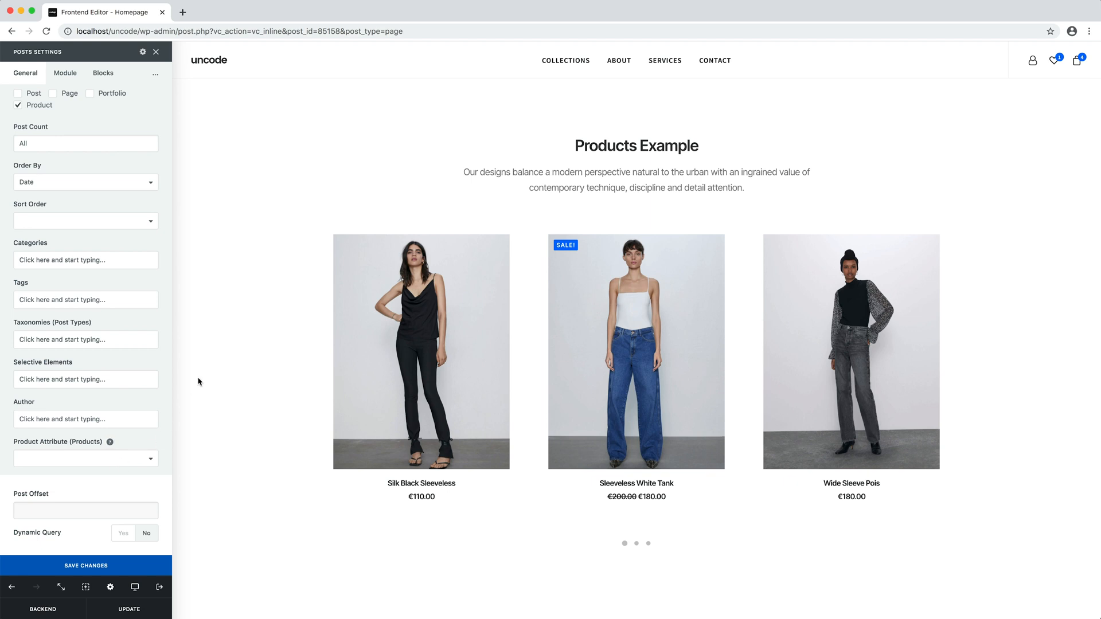
Open the Silk Black Sleeveless product's edit page in a new browser tab at localhost/uncode/wp-admin/post.php?post=48&action=edit.
click(182, 12)
text(localhost/uncode/wp-admin/post.php?post=48&action=edit)
key(Return)
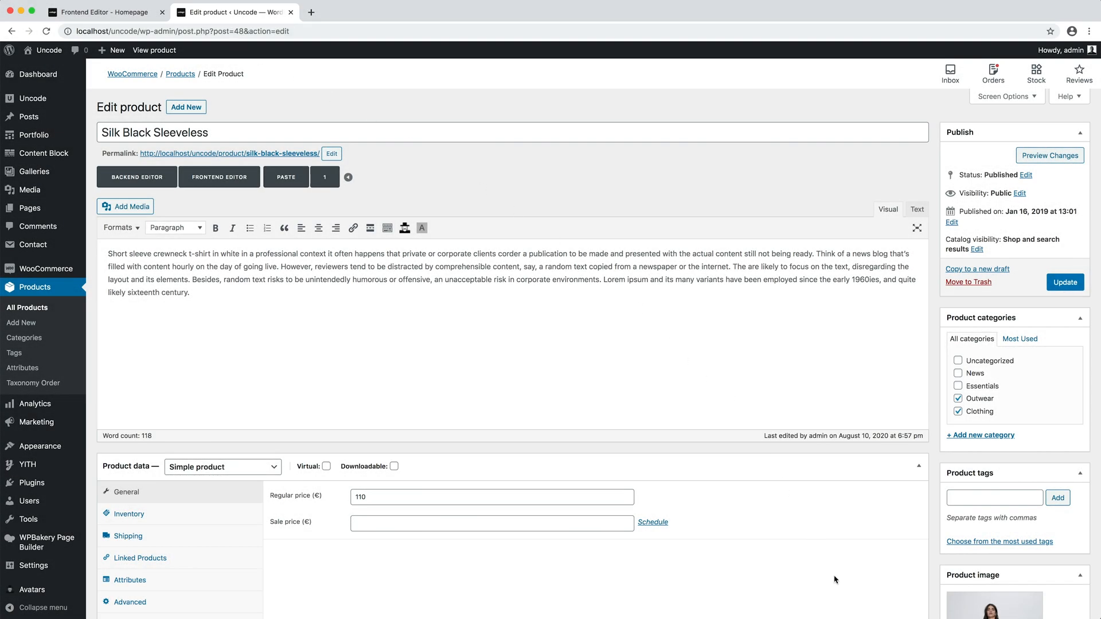
scroll(835, 579, down, 5)
scroll(835, 579, down, 3)
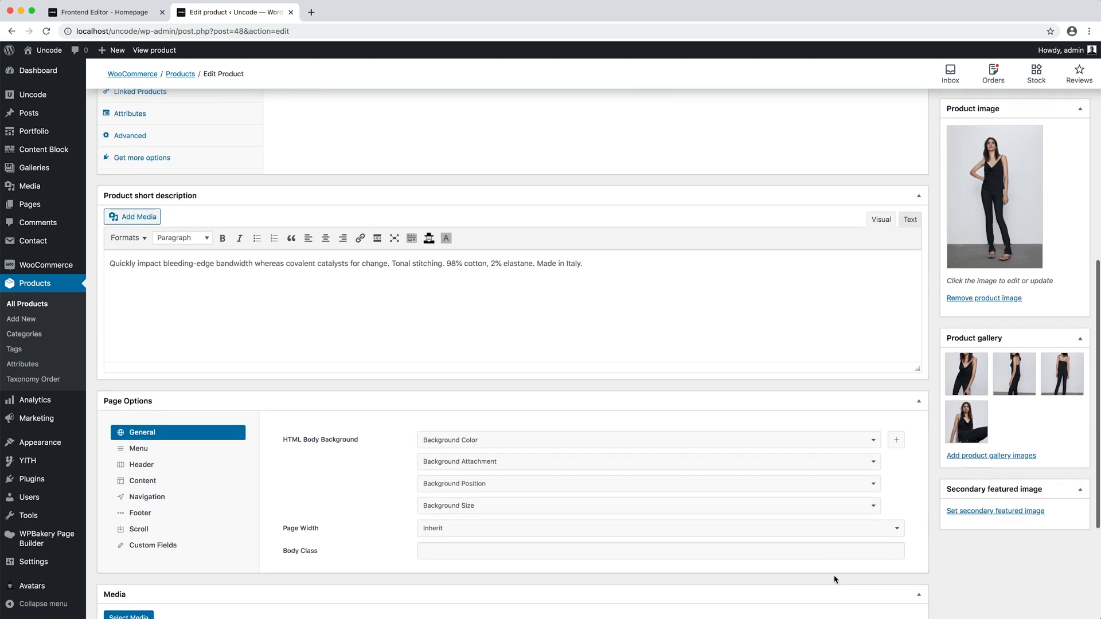
click(1009, 512)
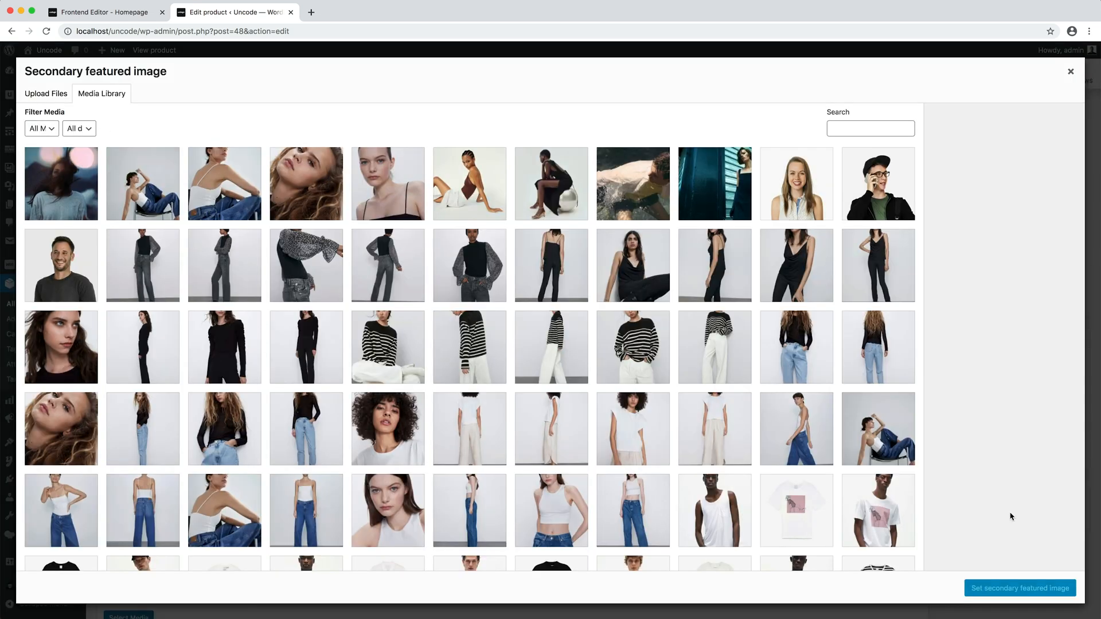
click(804, 287)
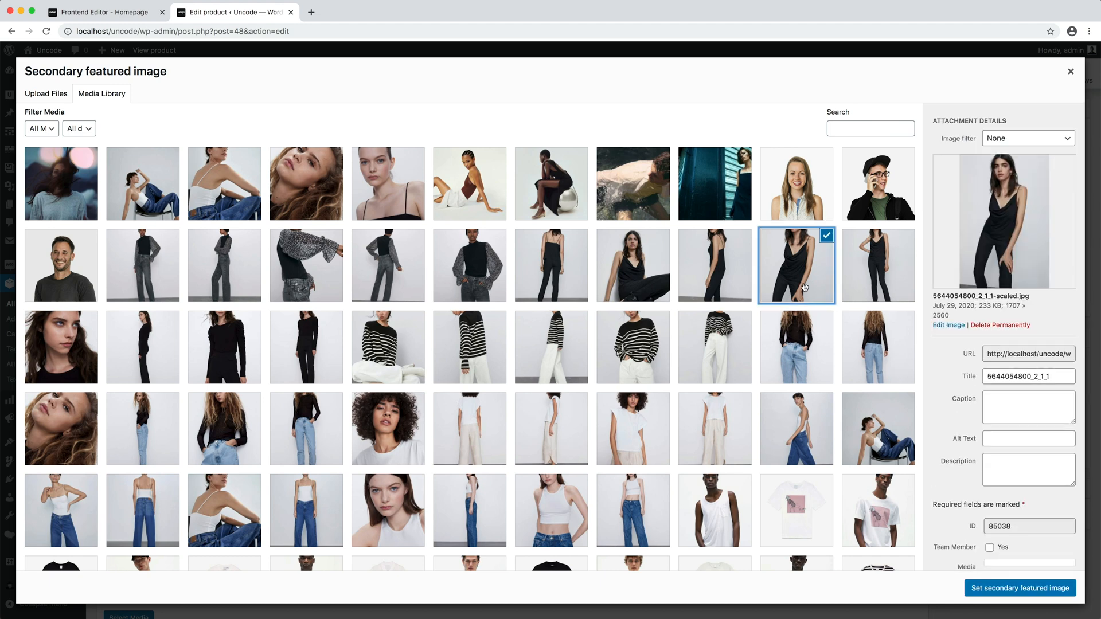
click(1038, 589)
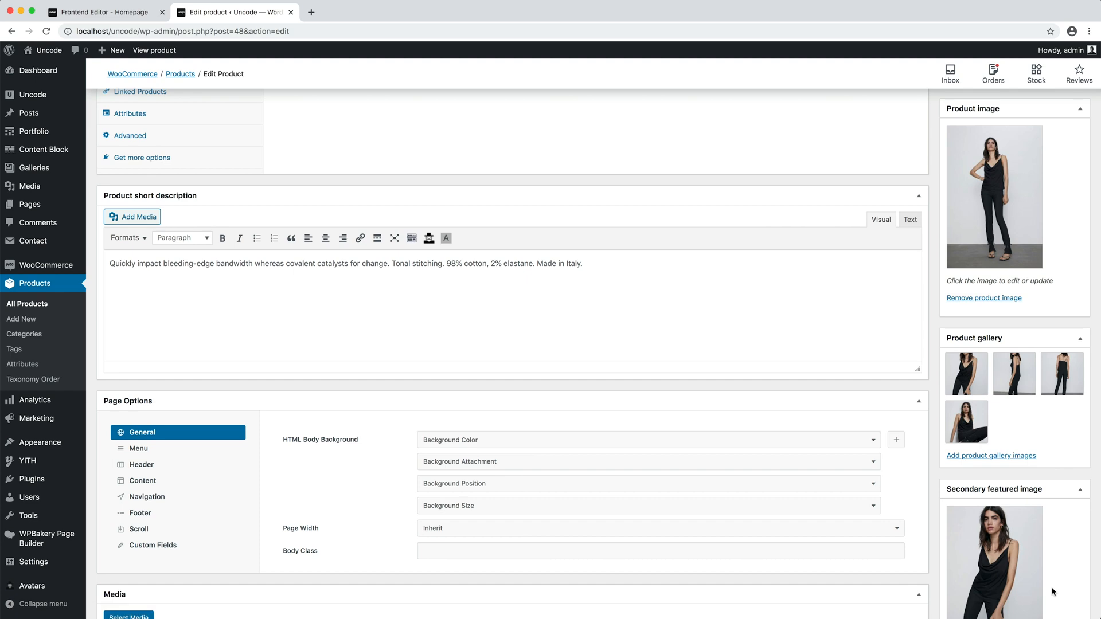
scroll(1055, 582, up, 15)
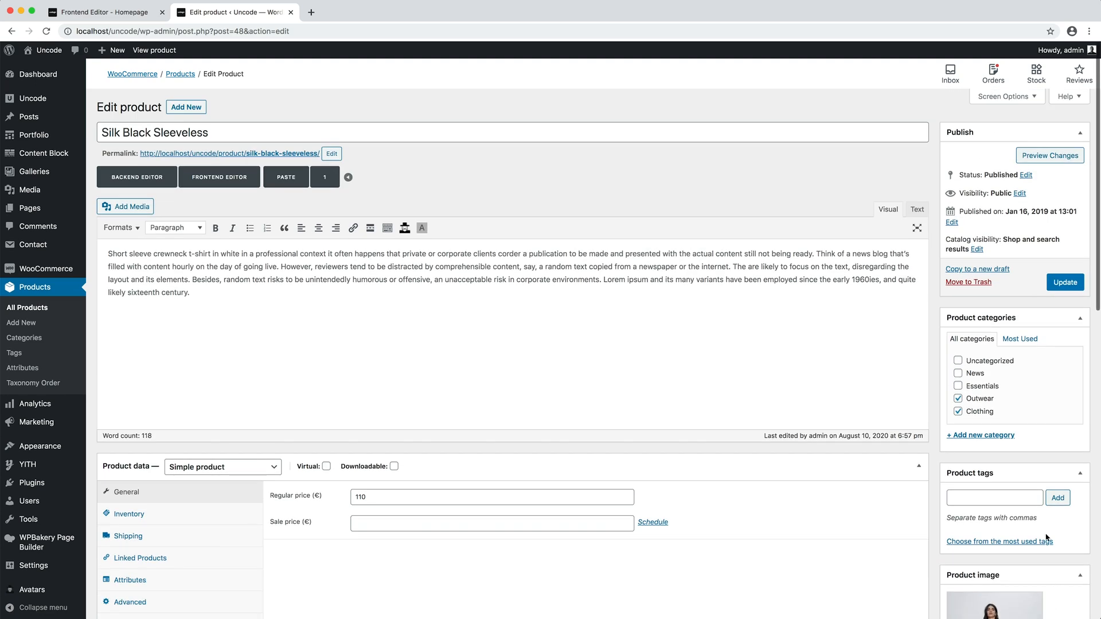
click(1060, 285)
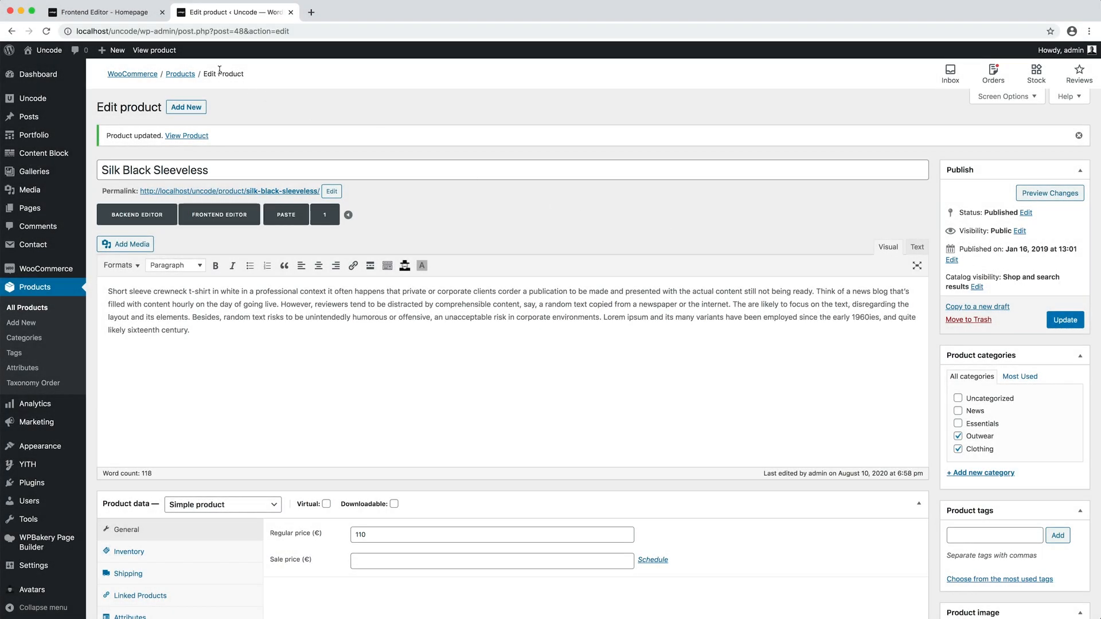
Return to the homepage's Frontend Editor and enable Secondary Image in the Posts module's block options.
click(131, 17)
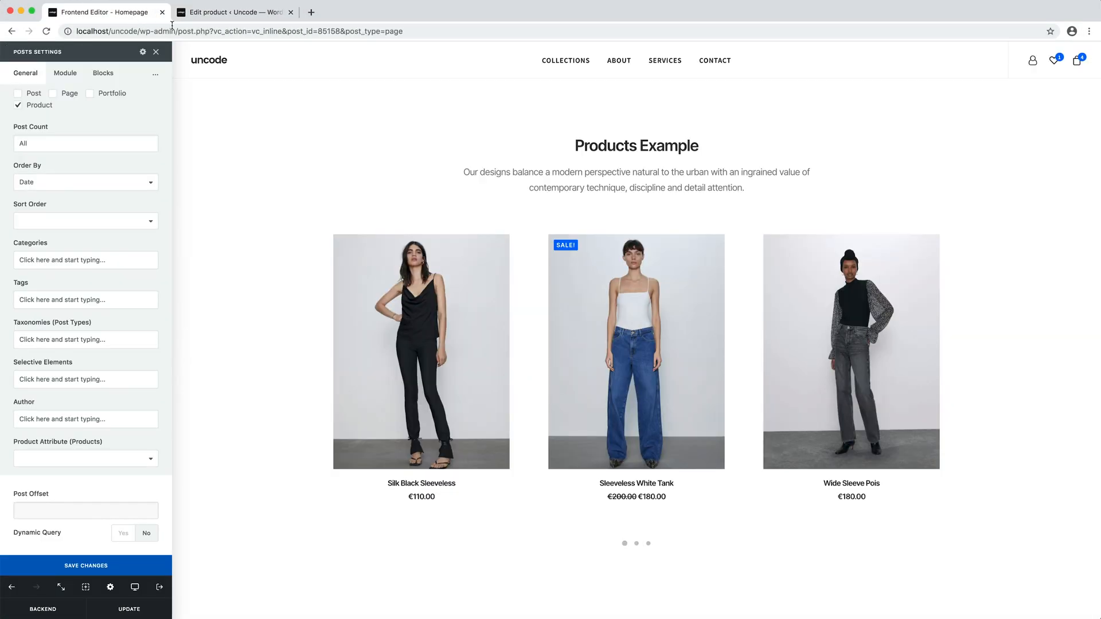
click(106, 74)
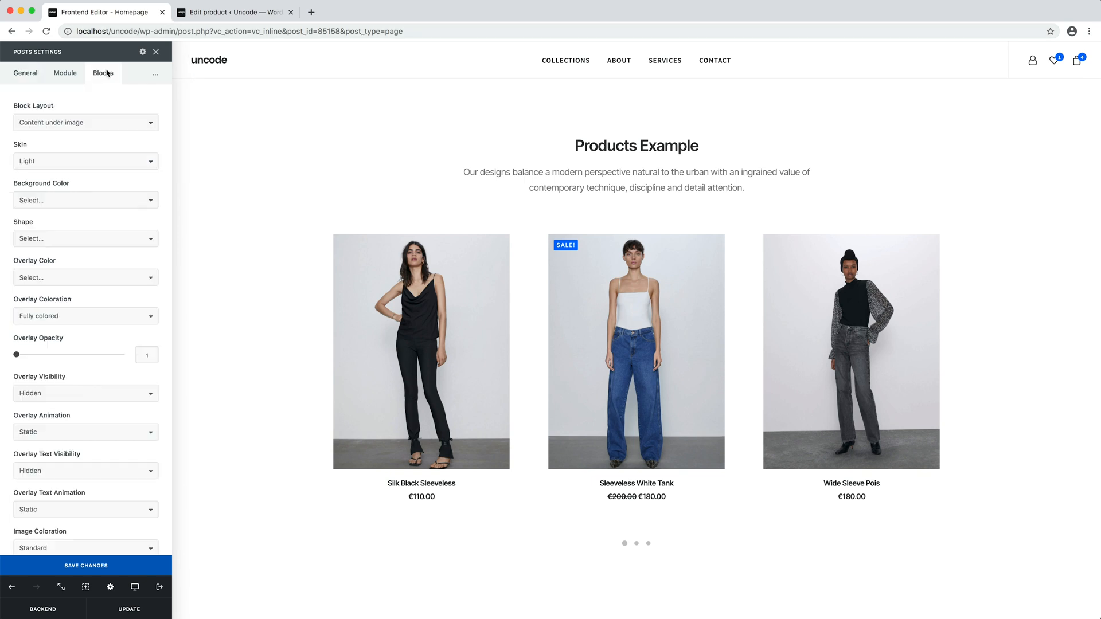
scroll(89, 293, down, 10)
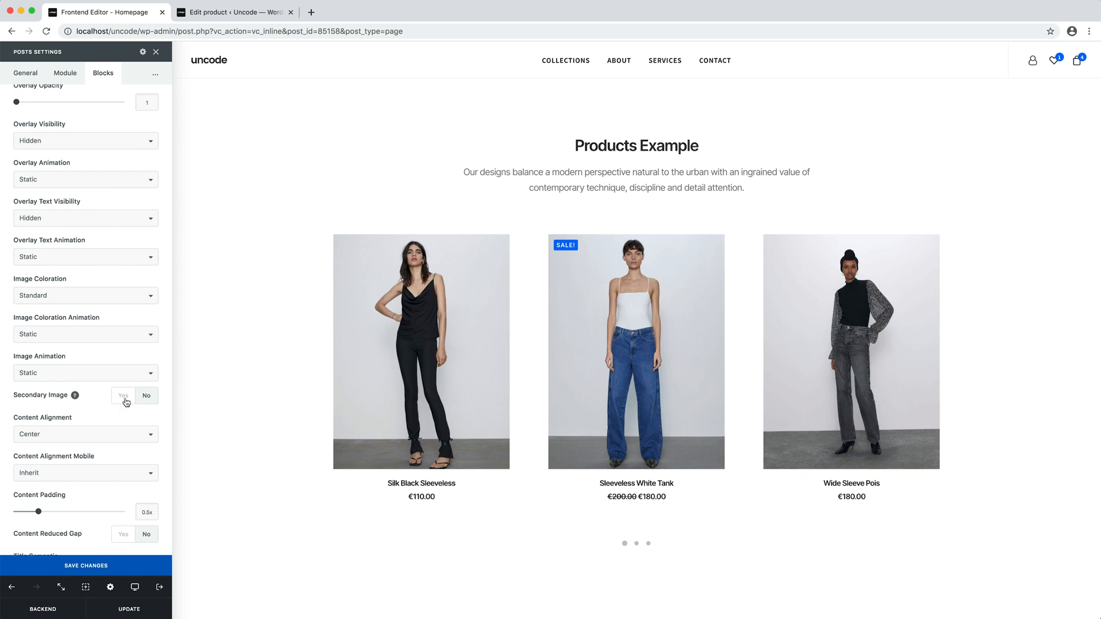
click(125, 395)
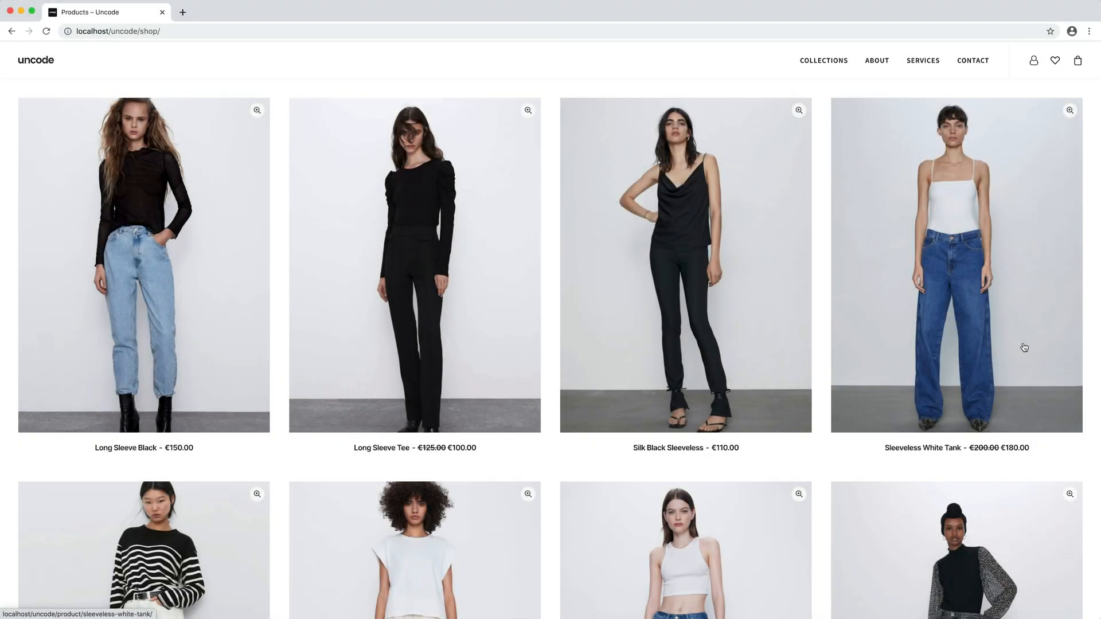
Examine the quick-view modals of Long Sleeve Black and Long Sleeve Tee on the shop page, closing each one.
click(258, 112)
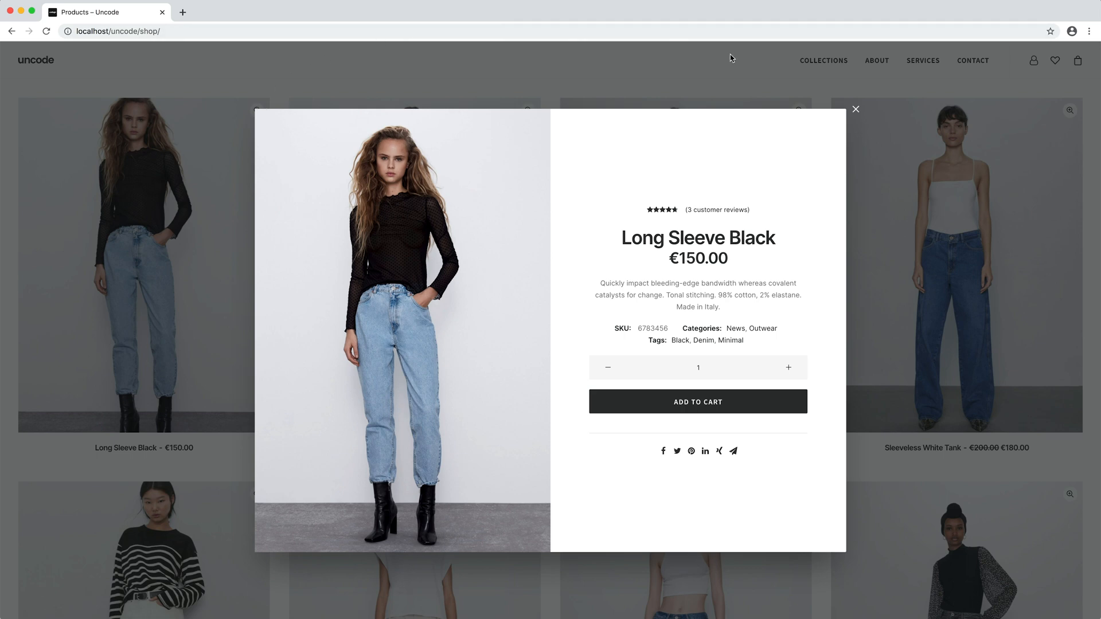
click(857, 112)
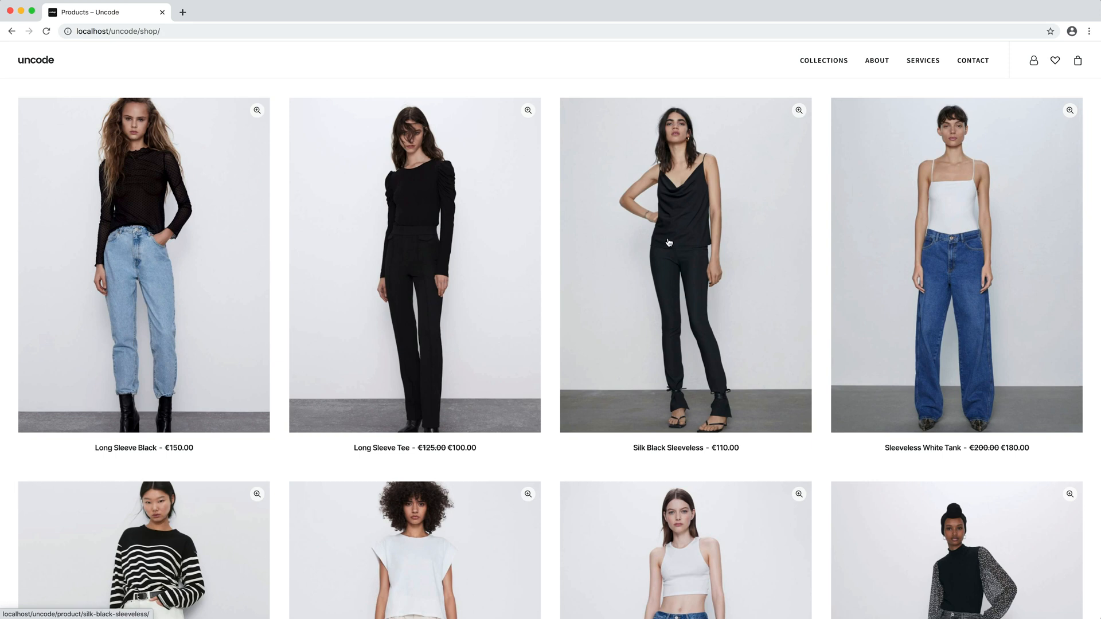
click(528, 113)
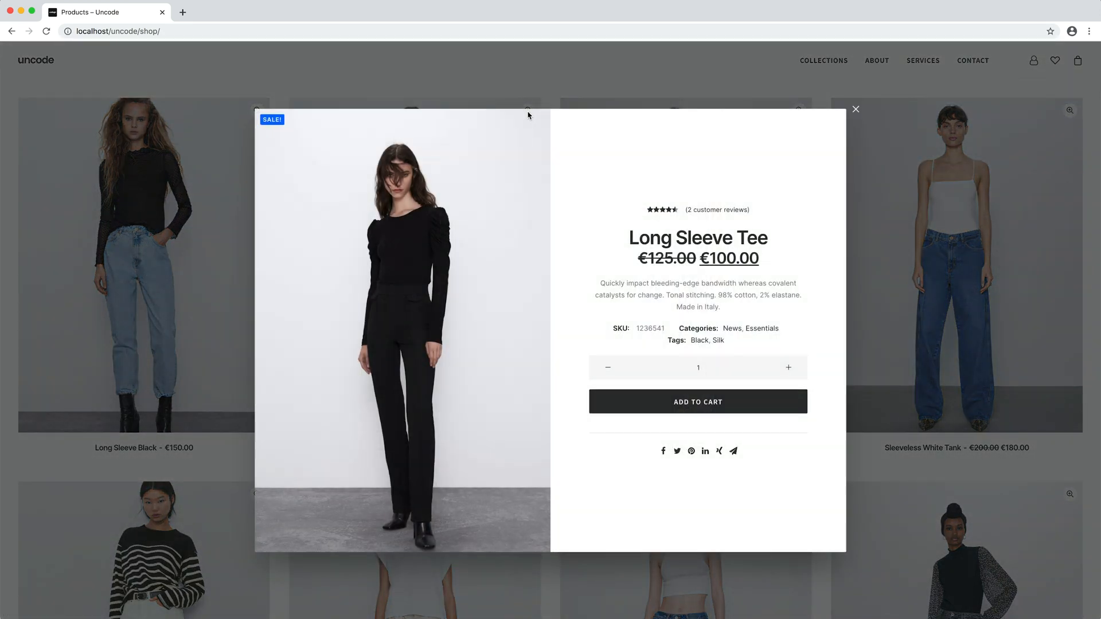
click(855, 110)
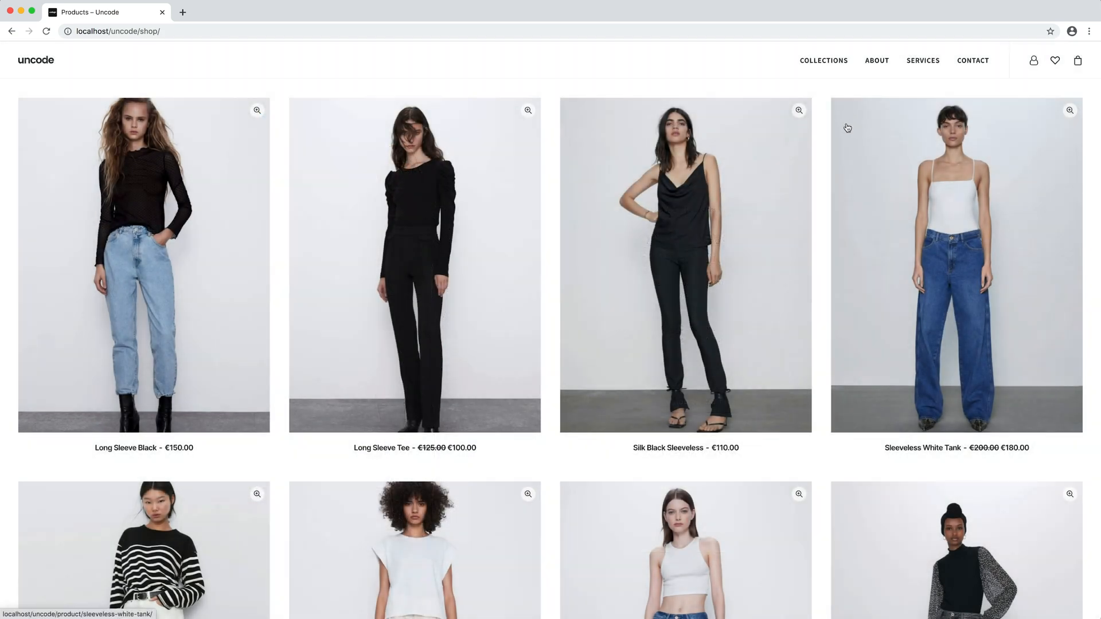
Open the quick-view of Silk Black Sleeveless and add one unit to the cart.
click(798, 113)
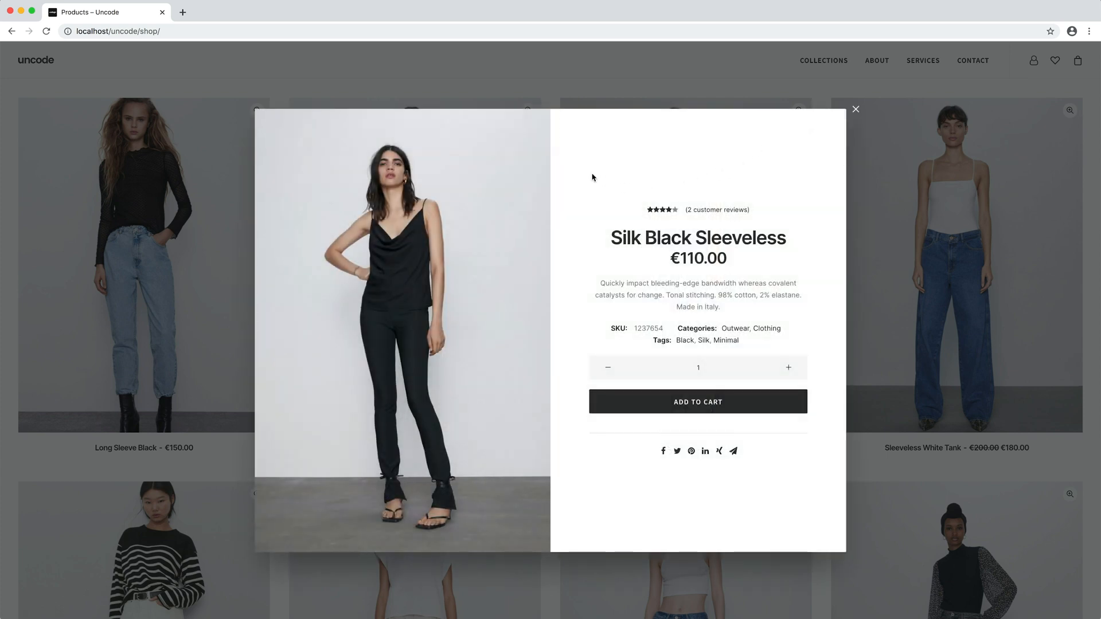
click(461, 184)
click(776, 409)
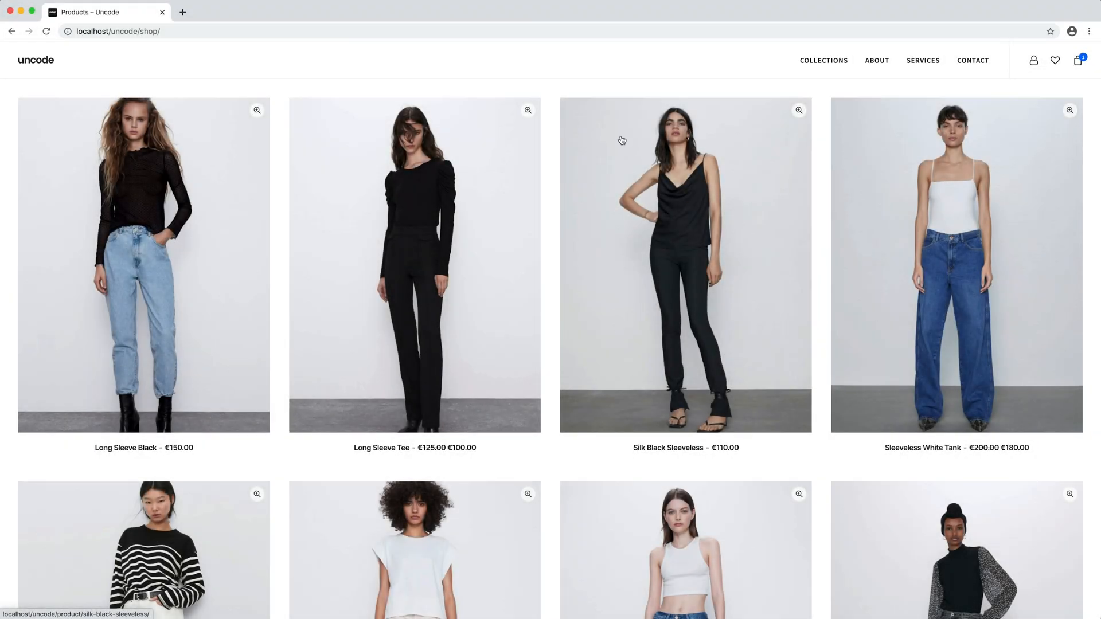
Create a new Content Block titled "My Quick-View" in a new browser tab and switch it to the Backend Editor.
click(183, 12)
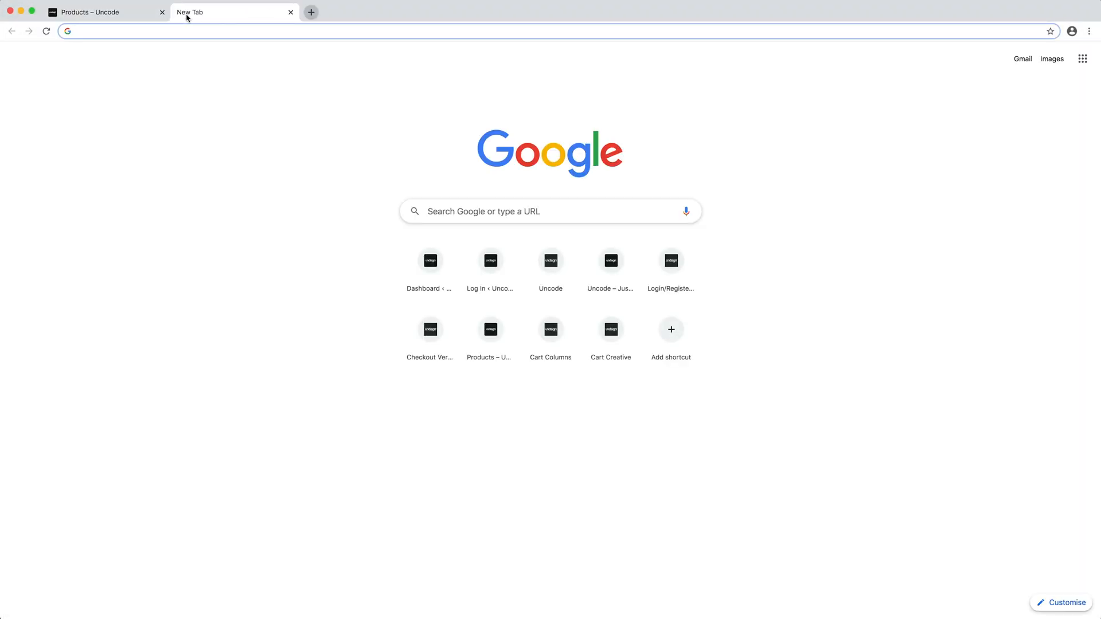
text(http://localhost/uncode/wp-admin/post-new.php?post_type=uncodeblock)
key(Return)
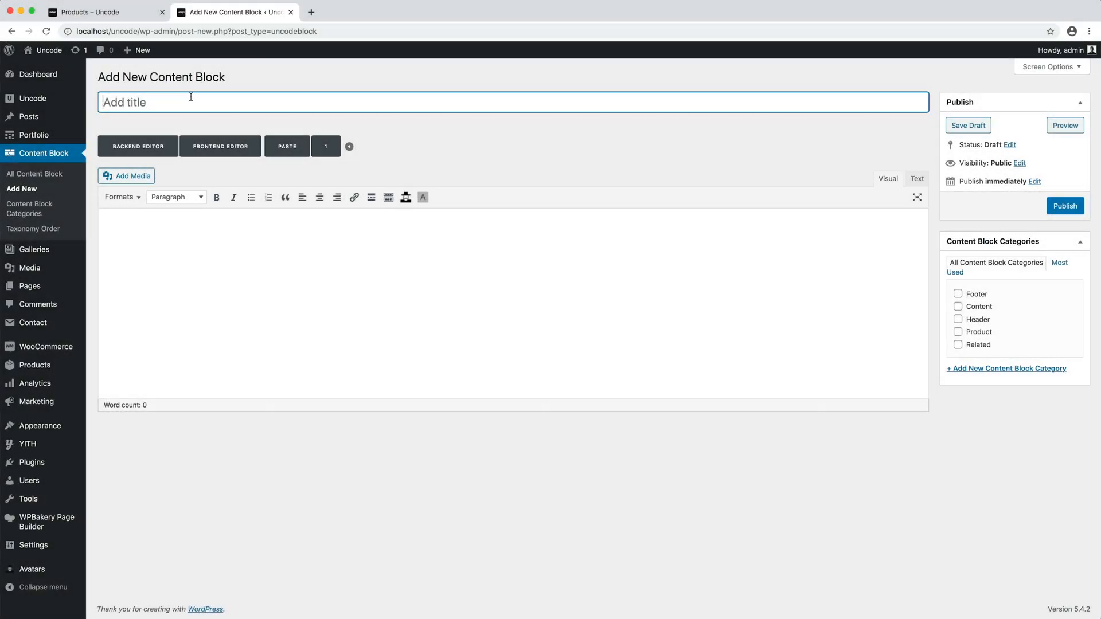
text(My Quick-View)
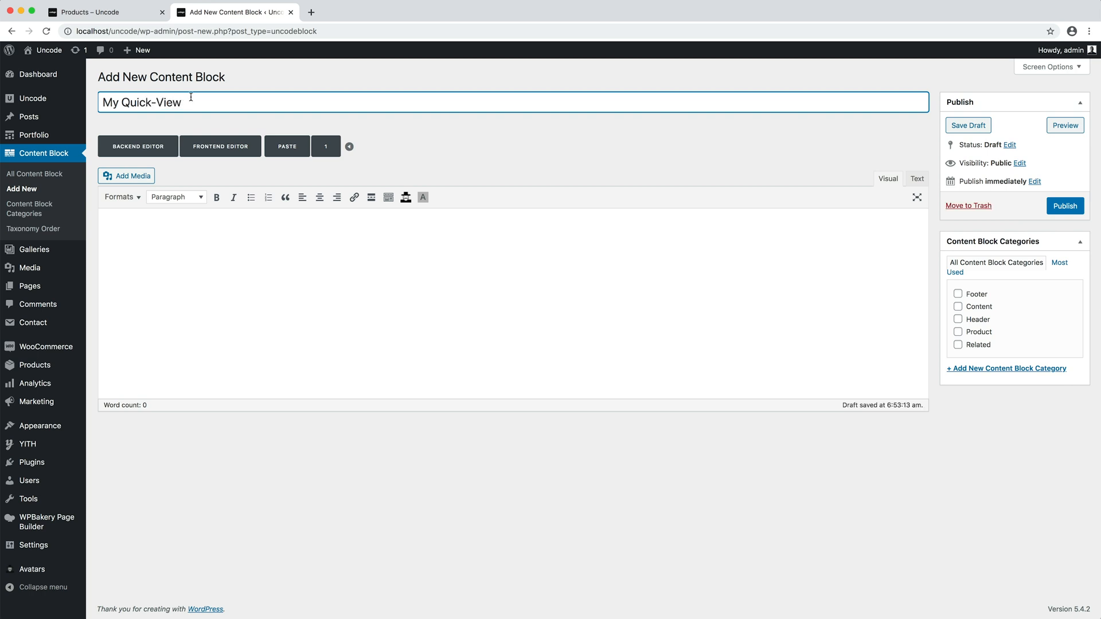
click(172, 147)
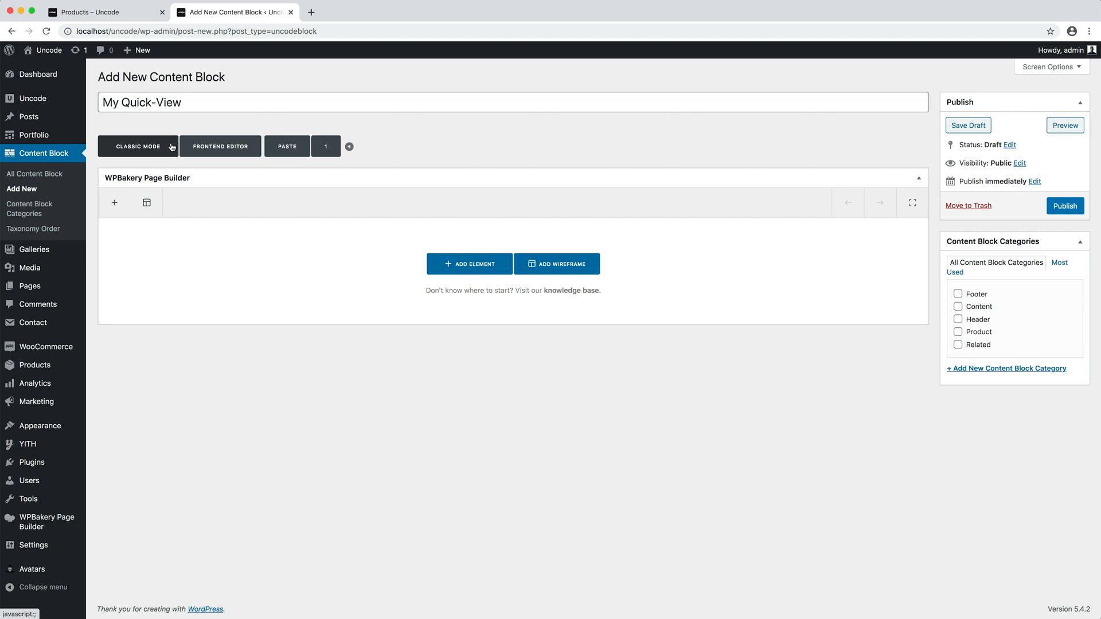
Review the WooCommerce Product elements available for the content block, then close the list.
click(493, 264)
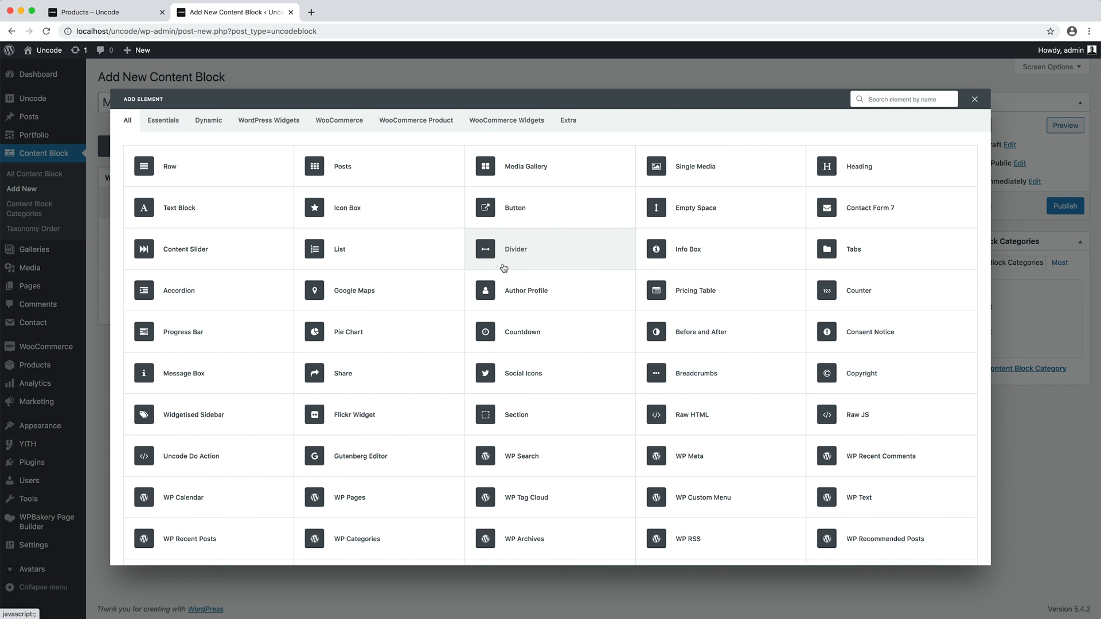
click(423, 133)
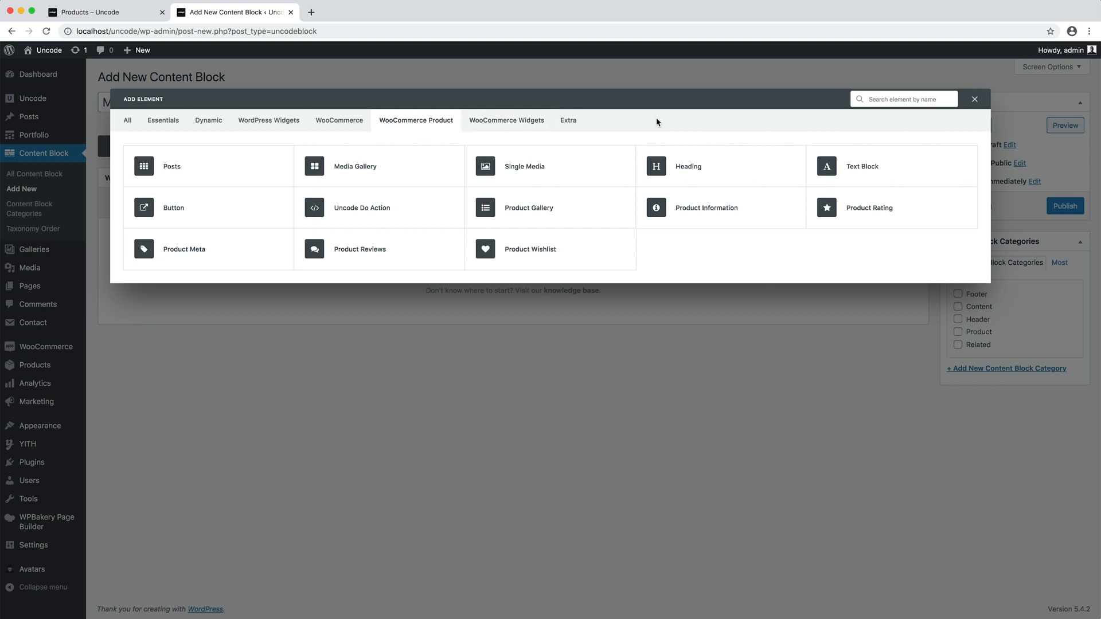
click(974, 99)
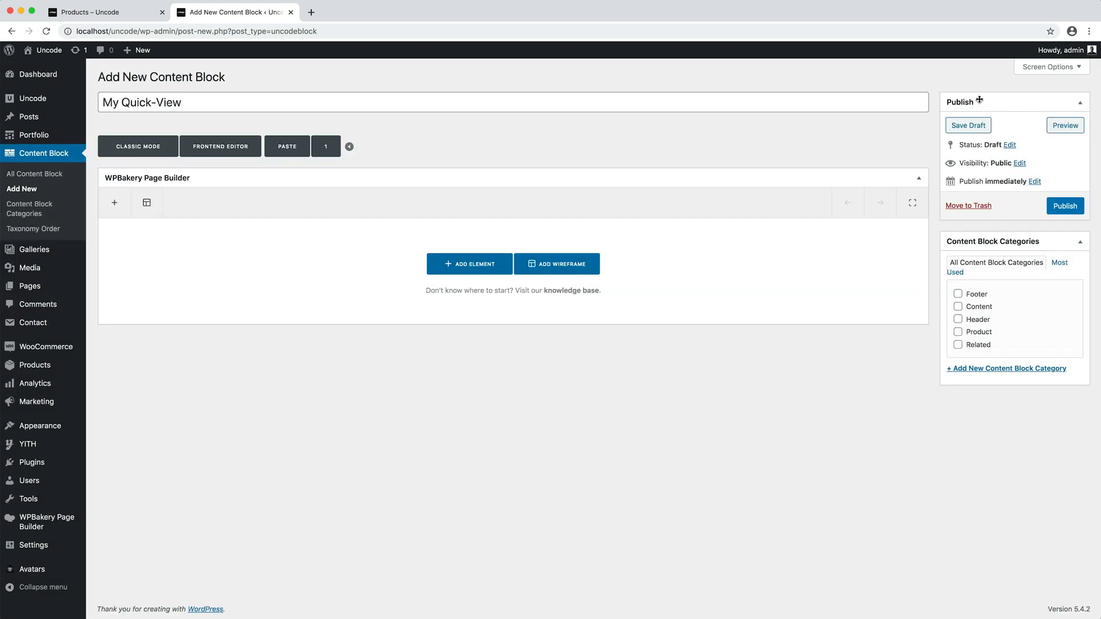
Insert the Shop Utilities product wireframe with the gallery beside rating, title, price, meta, a full-width cart button and share icons.
click(583, 275)
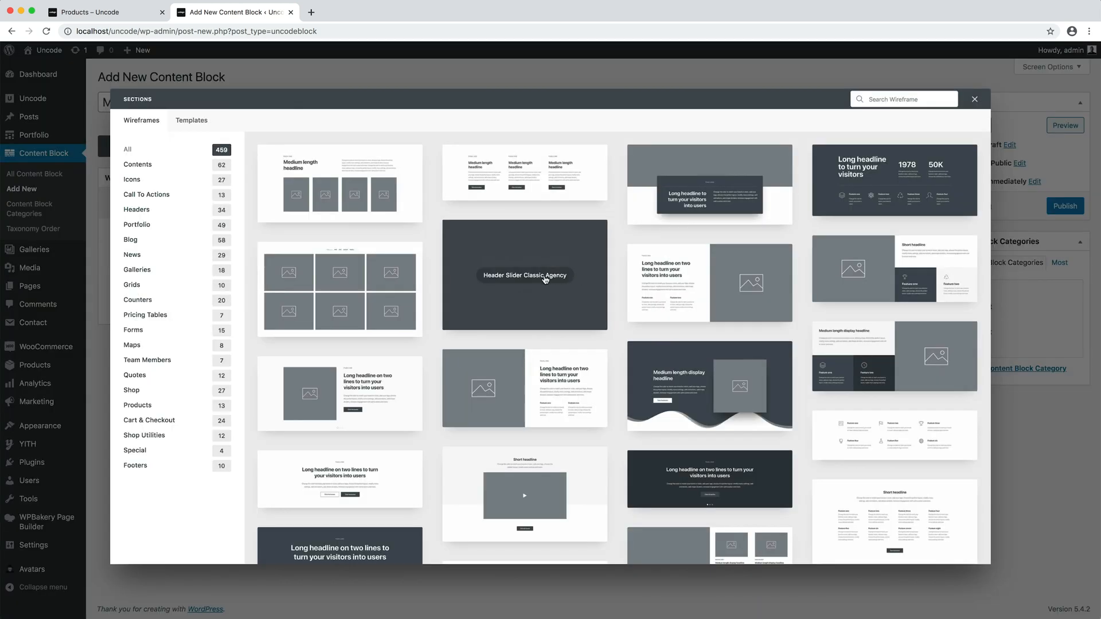
click(211, 440)
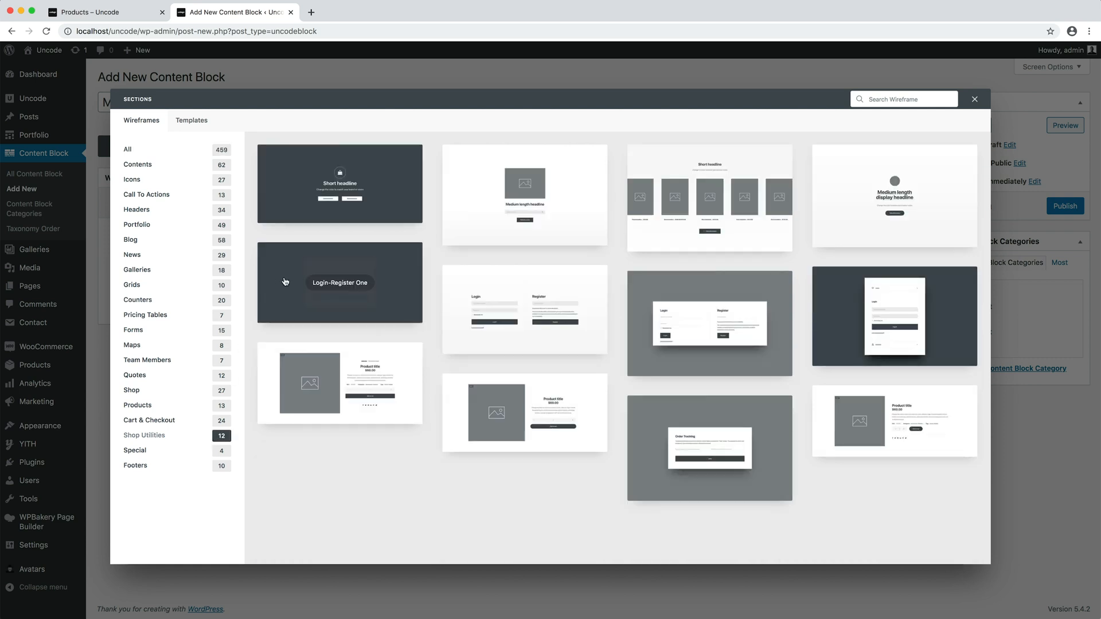
click(383, 376)
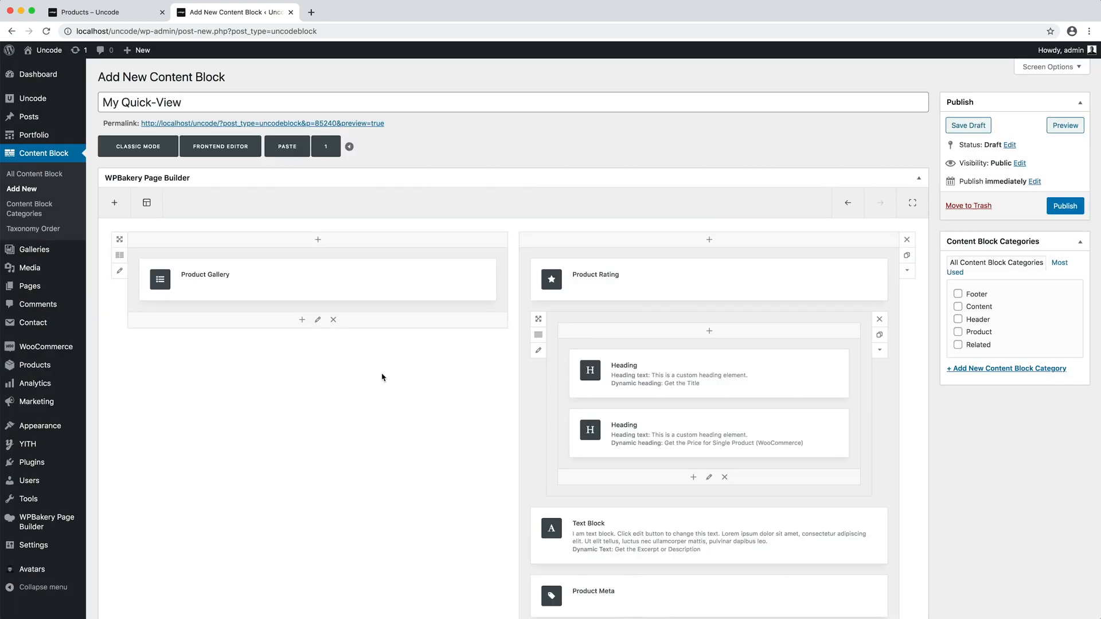
Show the Quick-View Settings box on the content block's edit page through Screen Options.
click(1030, 69)
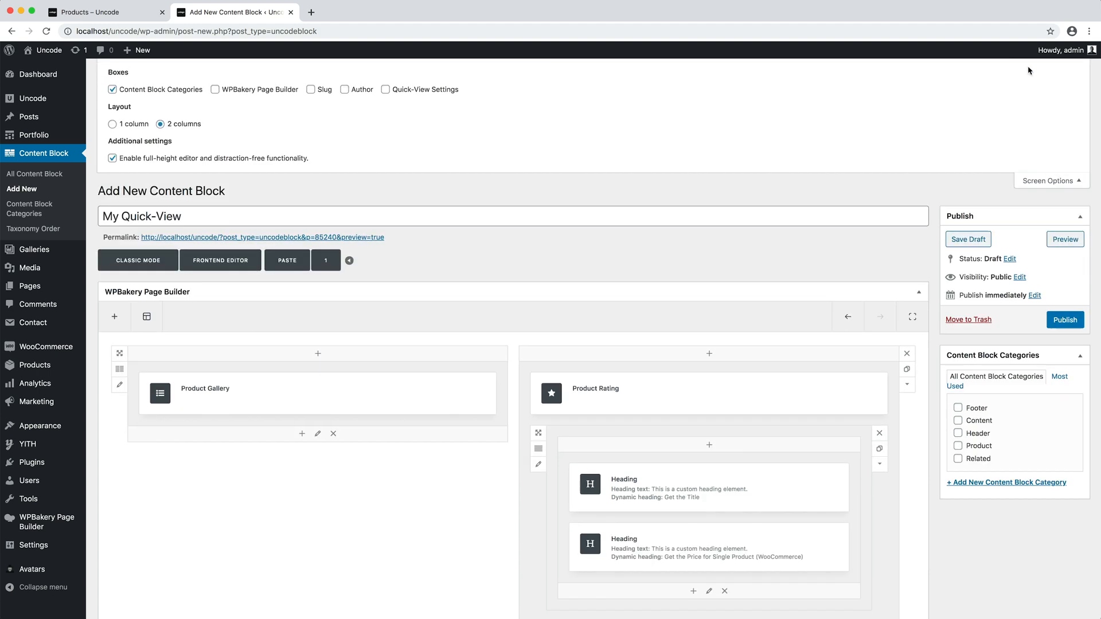
click(385, 90)
click(1041, 181)
Set the quick-view Modal Width to Custom at 1100 px and the Modal Height to Auto.
scroll(583, 212, down, 10)
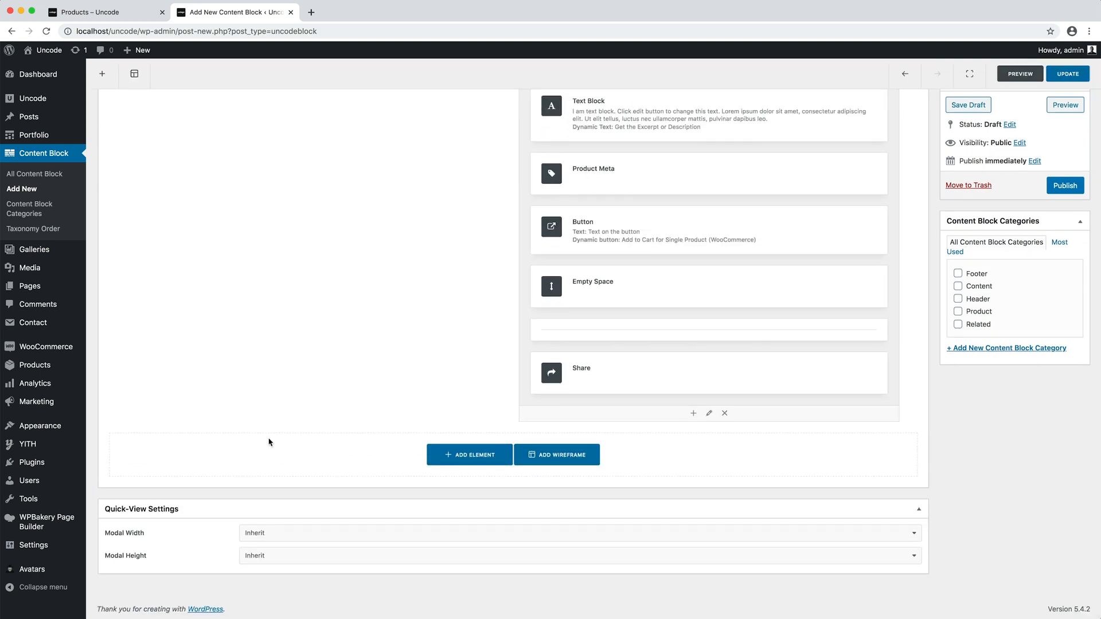
click(315, 534)
click(315, 541)
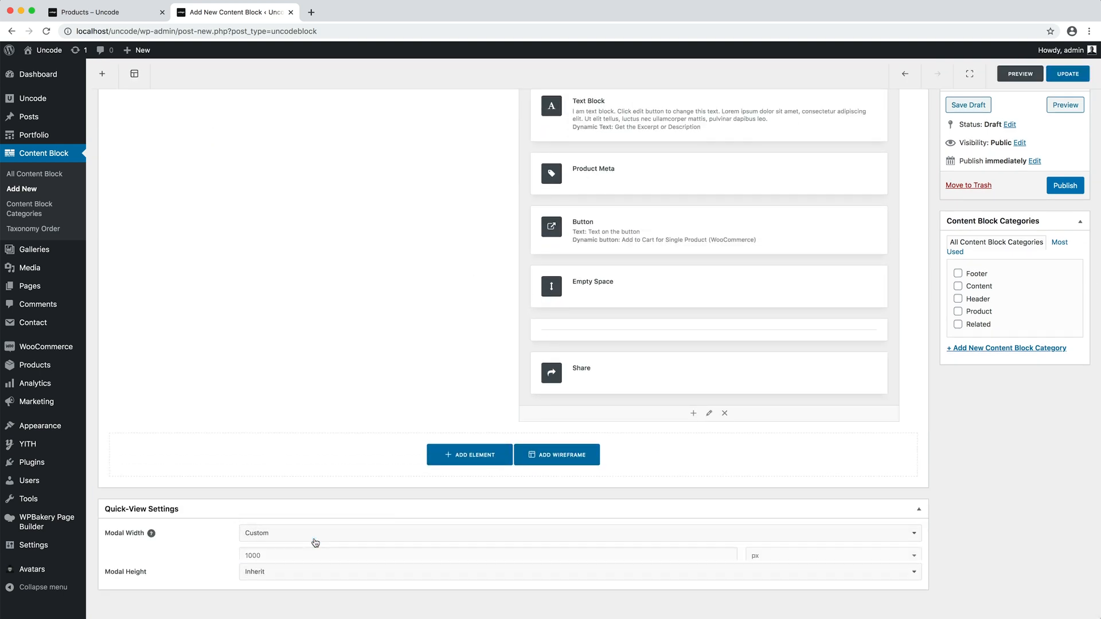
double_click(298, 557)
text(11)
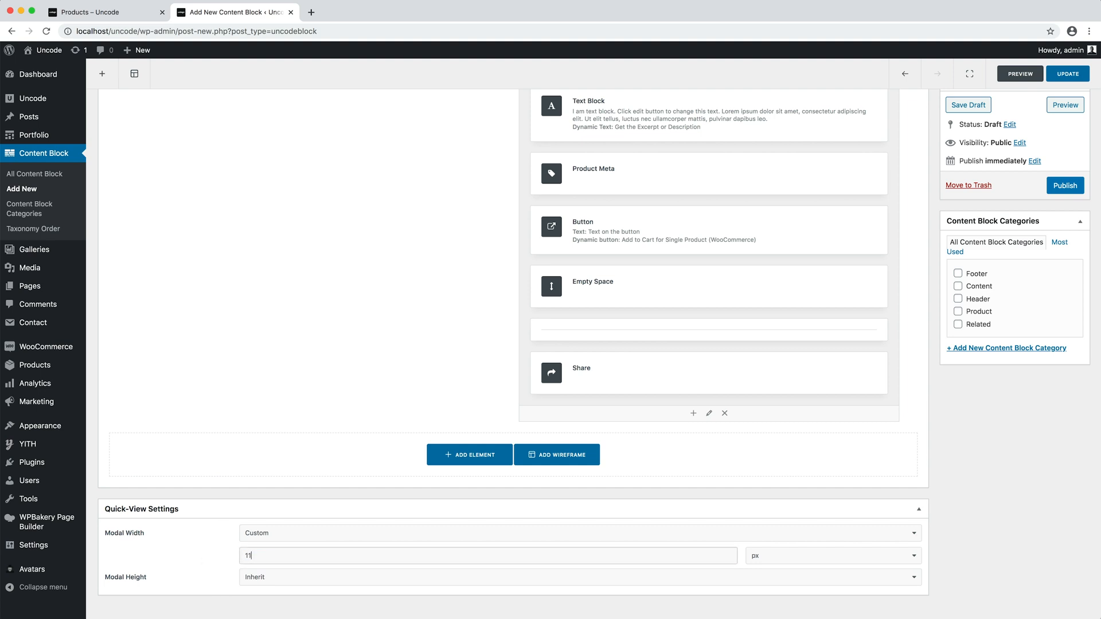
click(285, 578)
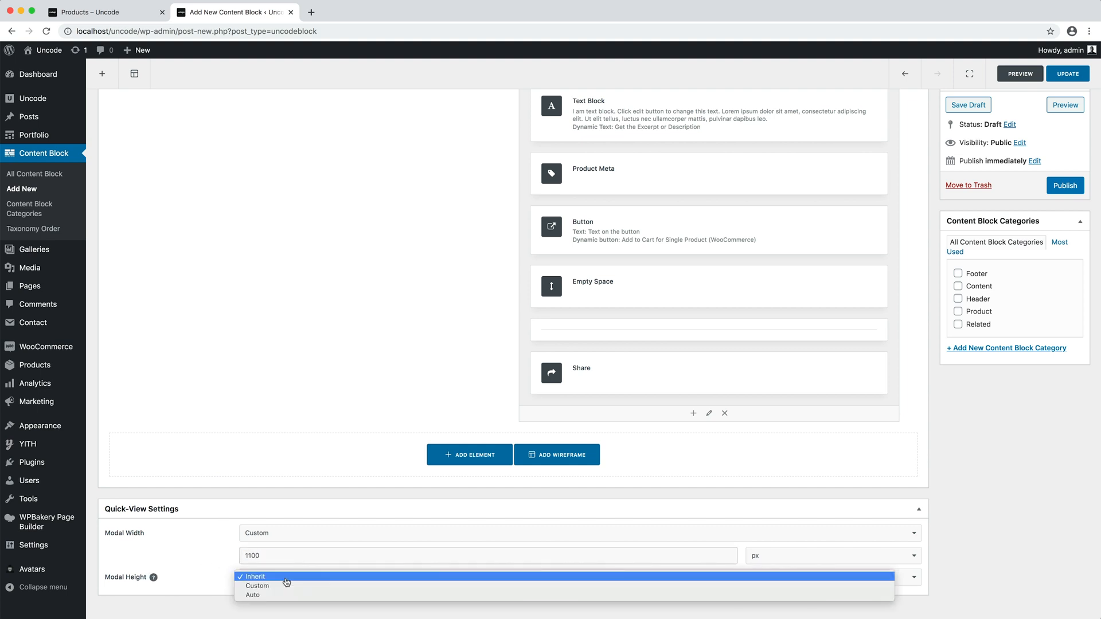
click(285, 596)
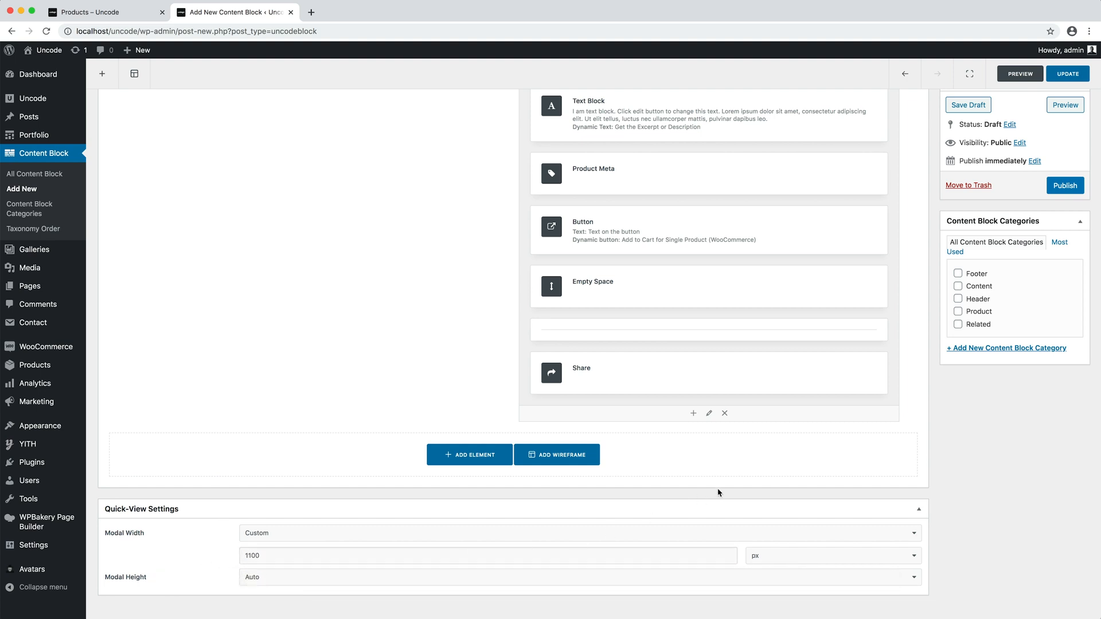
Publish the My Quick-View content block and open Uncode's Theme Options in a new browser tab.
scroll(972, 447, up, 8)
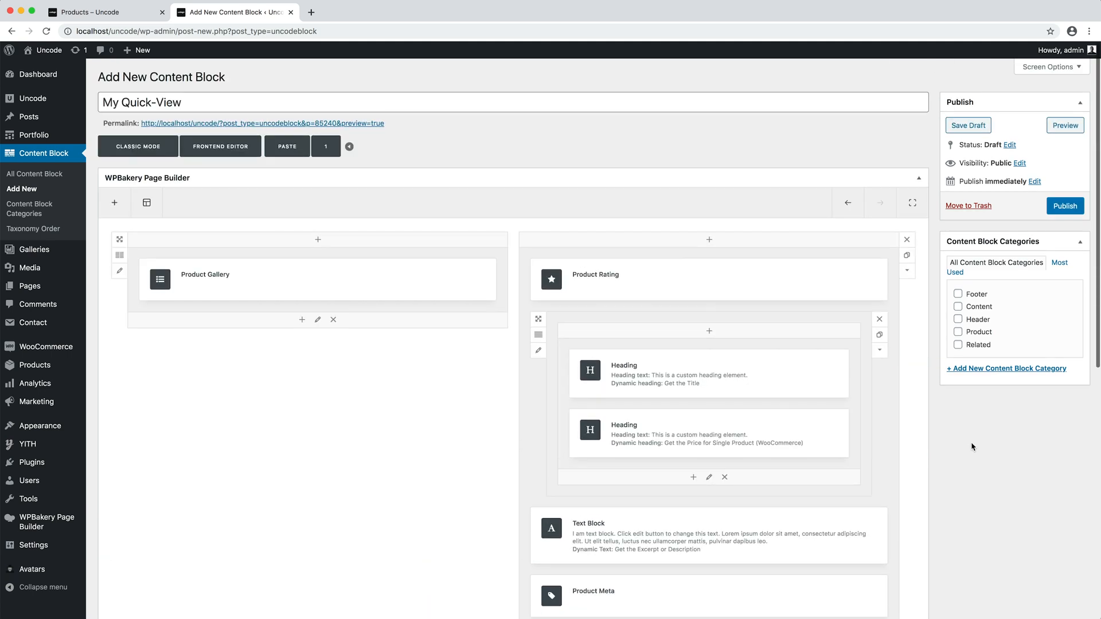
click(1078, 209)
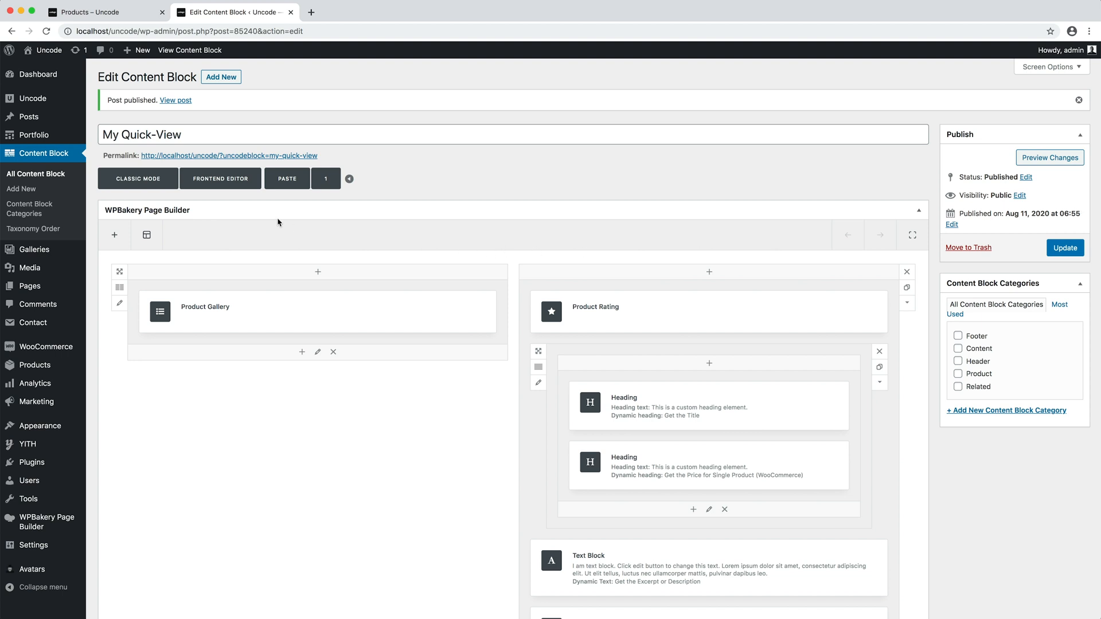
mouse_move(52, 100)
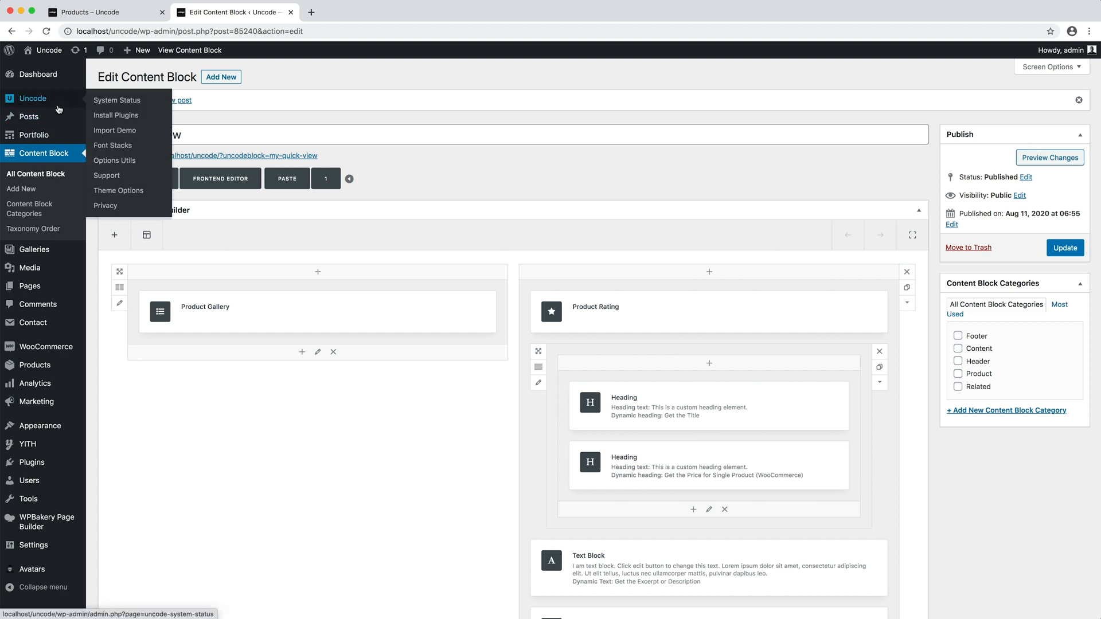
right_click(149, 191)
click(167, 195)
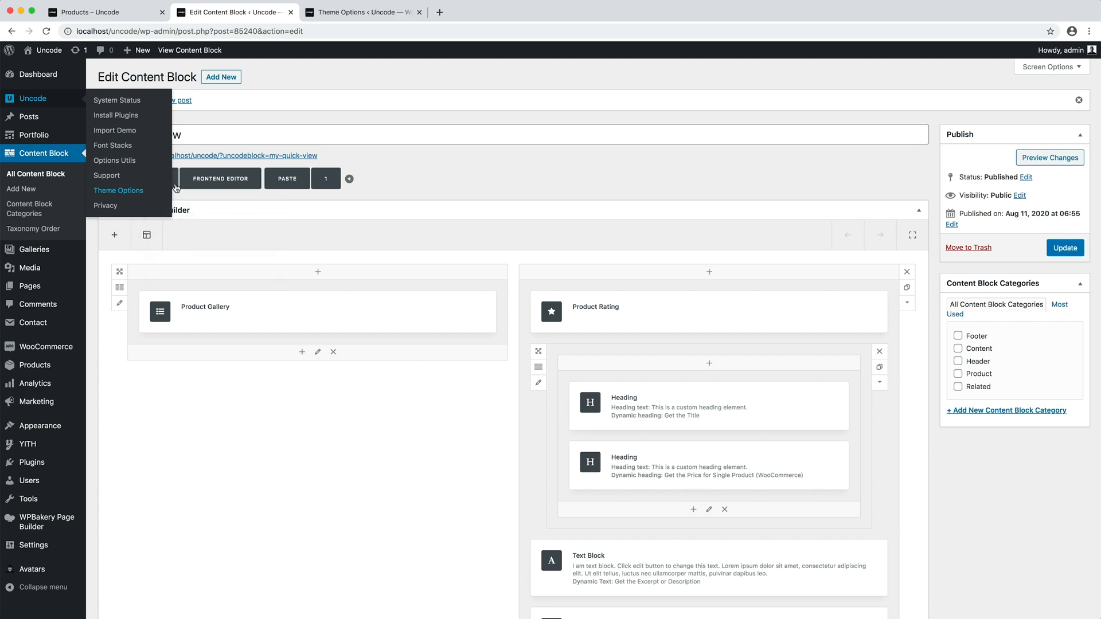
click(368, 13)
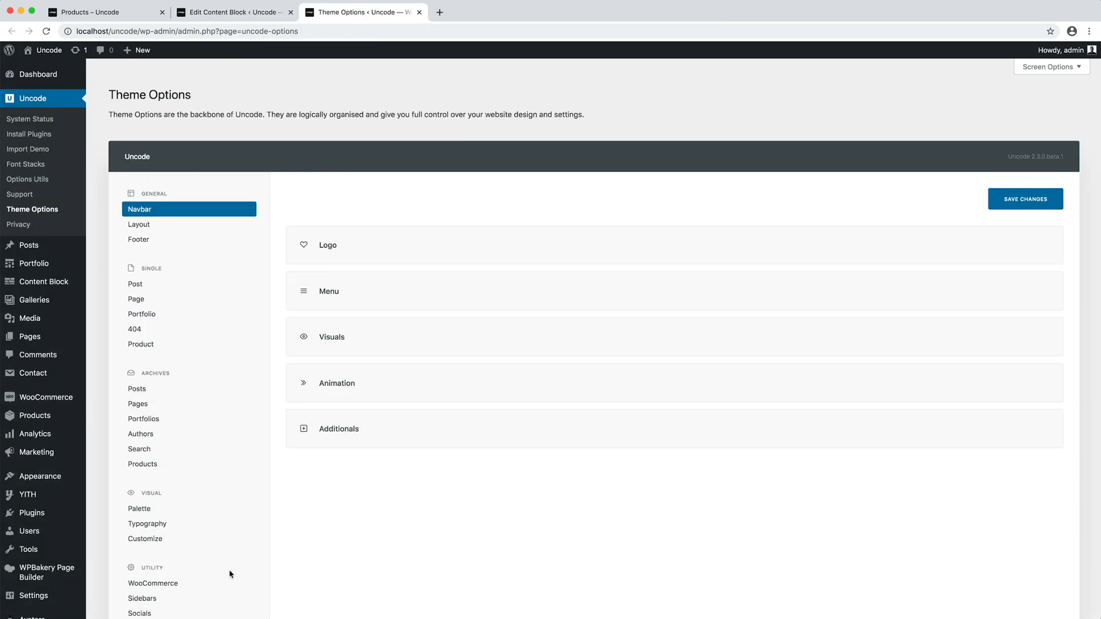
Enable Quick-View in the WooCommerce theme options with Content Block as content type and My Quick-View as the block, and save.
click(230, 586)
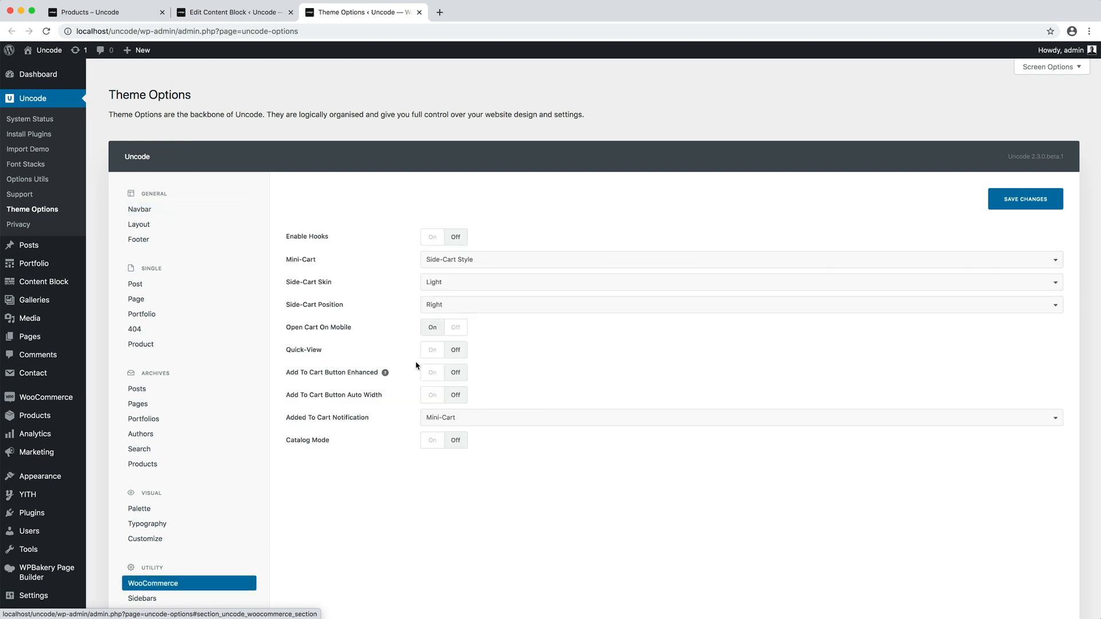
click(430, 355)
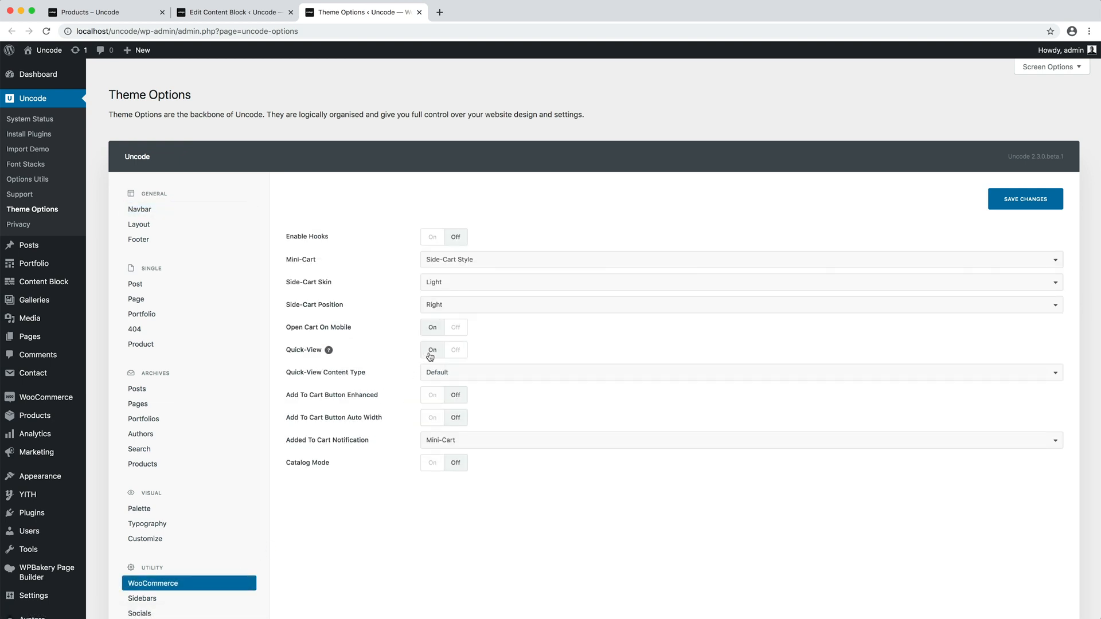
click(534, 374)
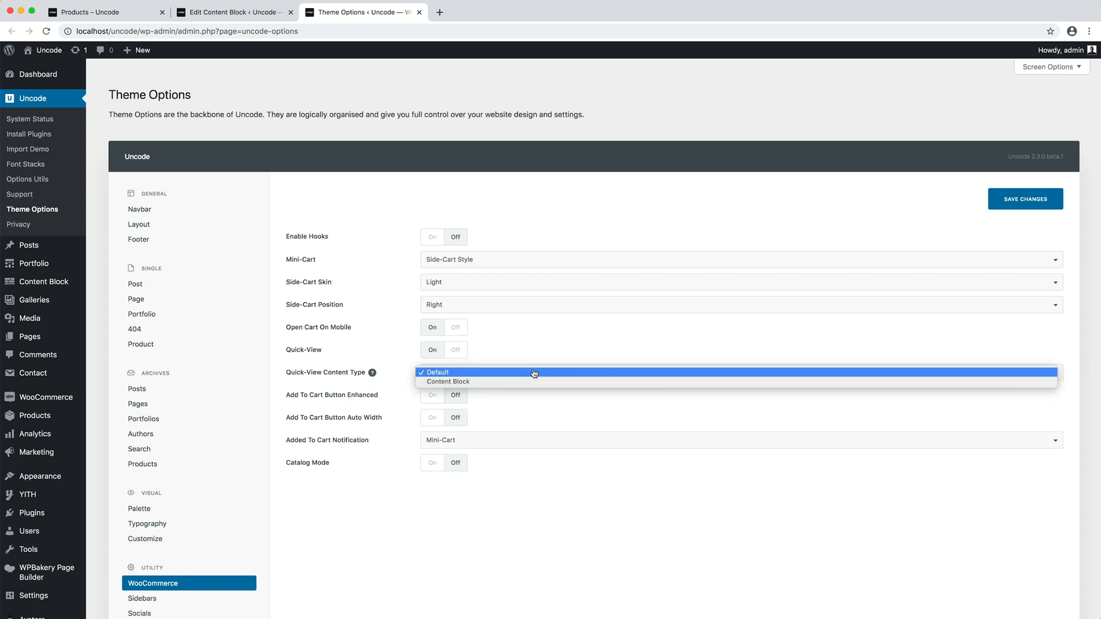
click(534, 382)
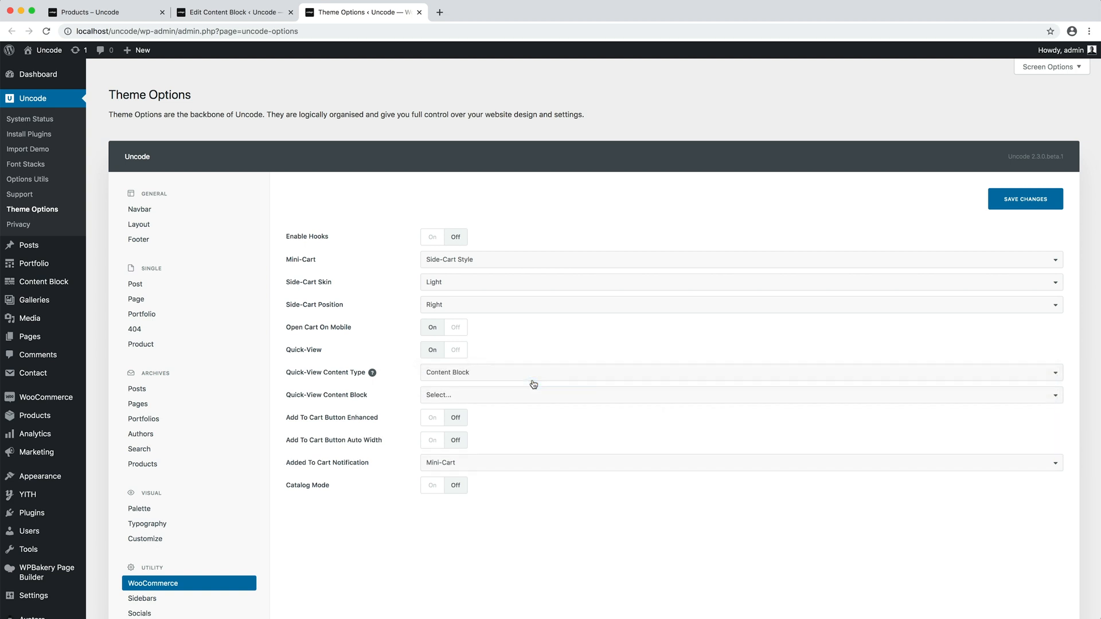
click(532, 396)
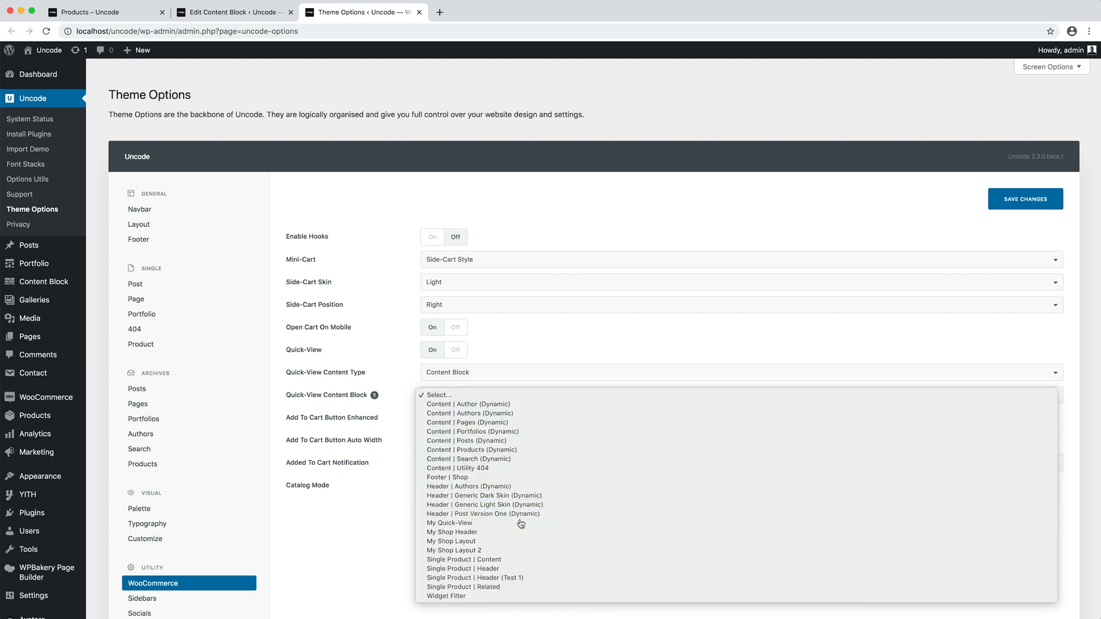
click(453, 523)
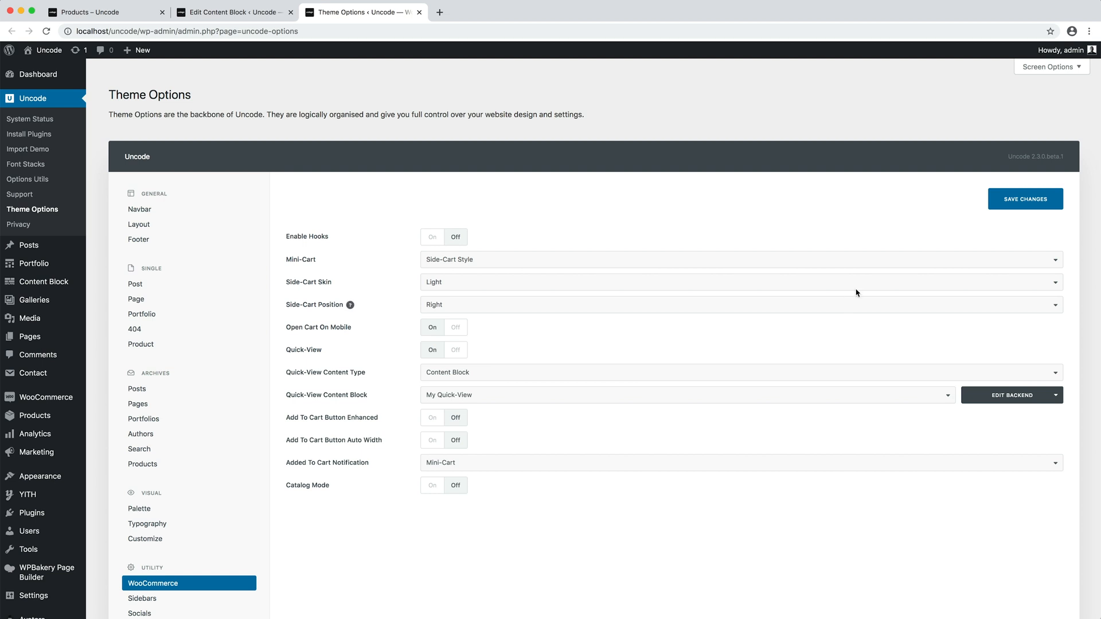
click(996, 202)
Open the My Shop Layout content block from the Products archive's Content options in the frontend editor.
click(215, 465)
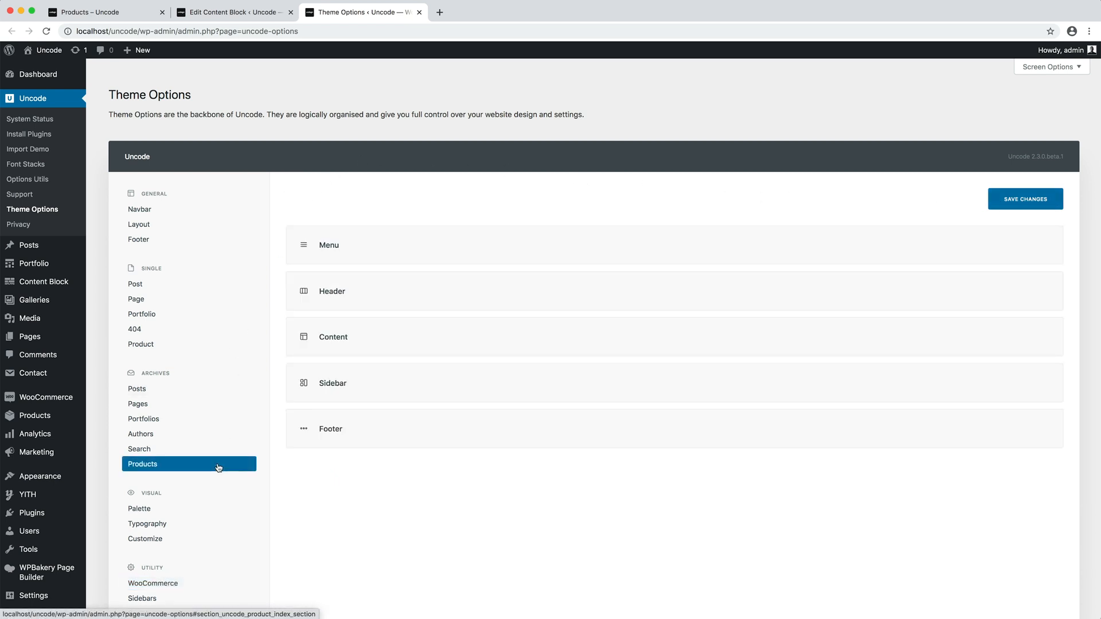
click(434, 336)
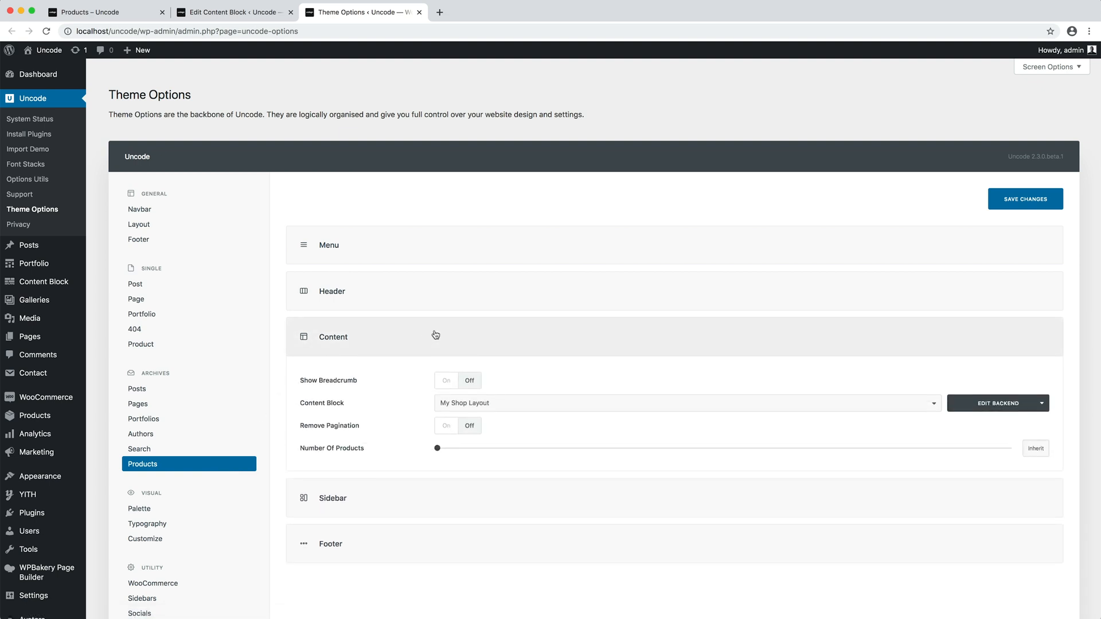
click(1042, 404)
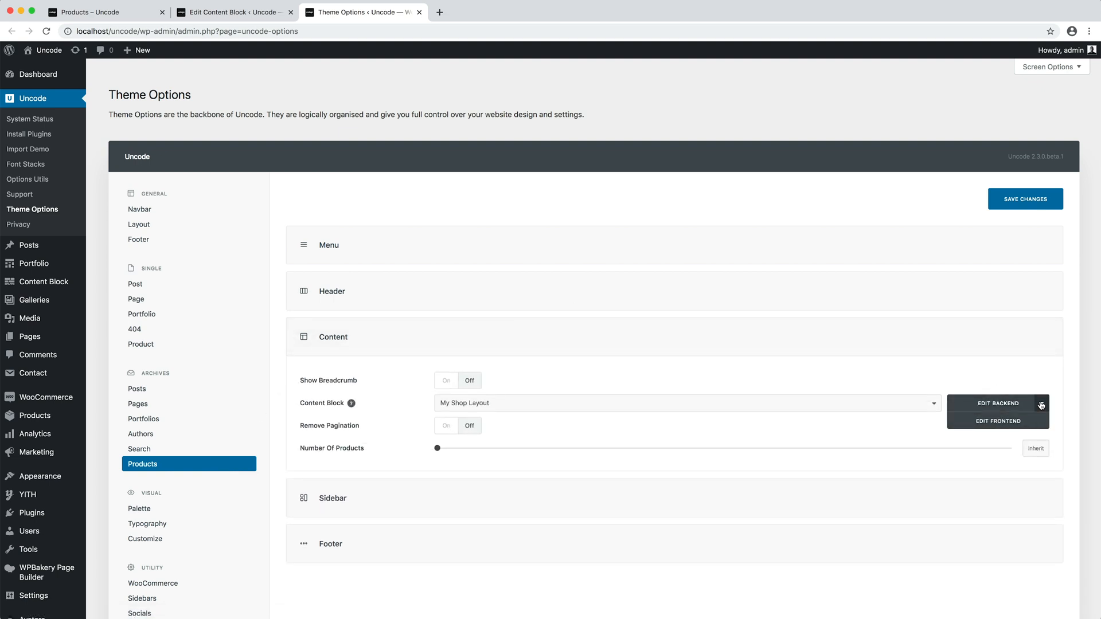
click(1029, 420)
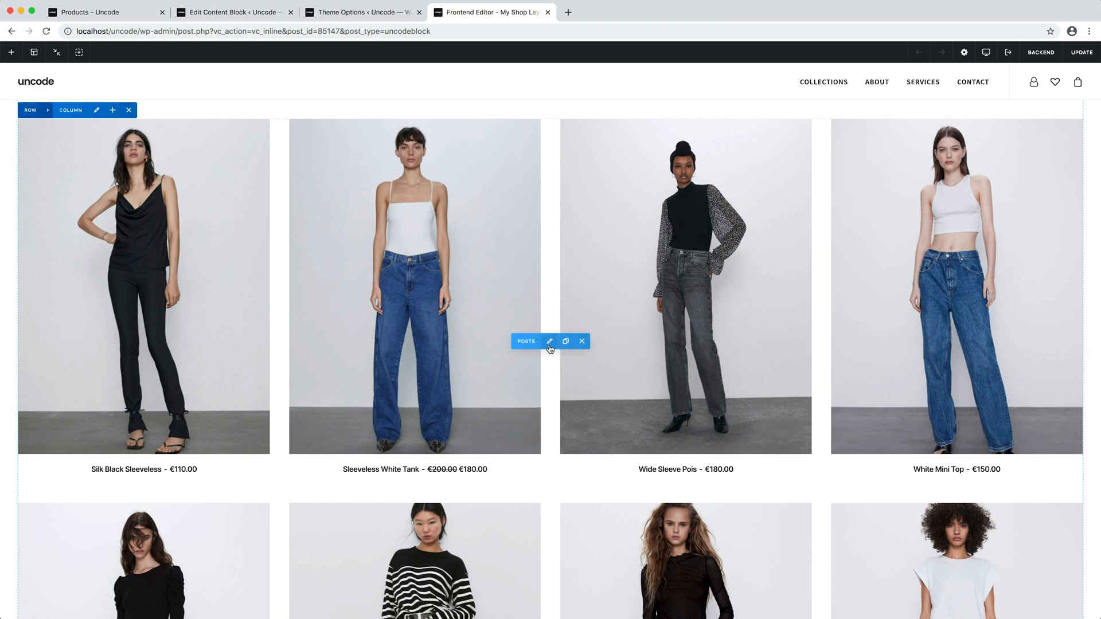
Add the Quick-View element to the product elements of the shop layout's Posts module and update the content block.
click(549, 342)
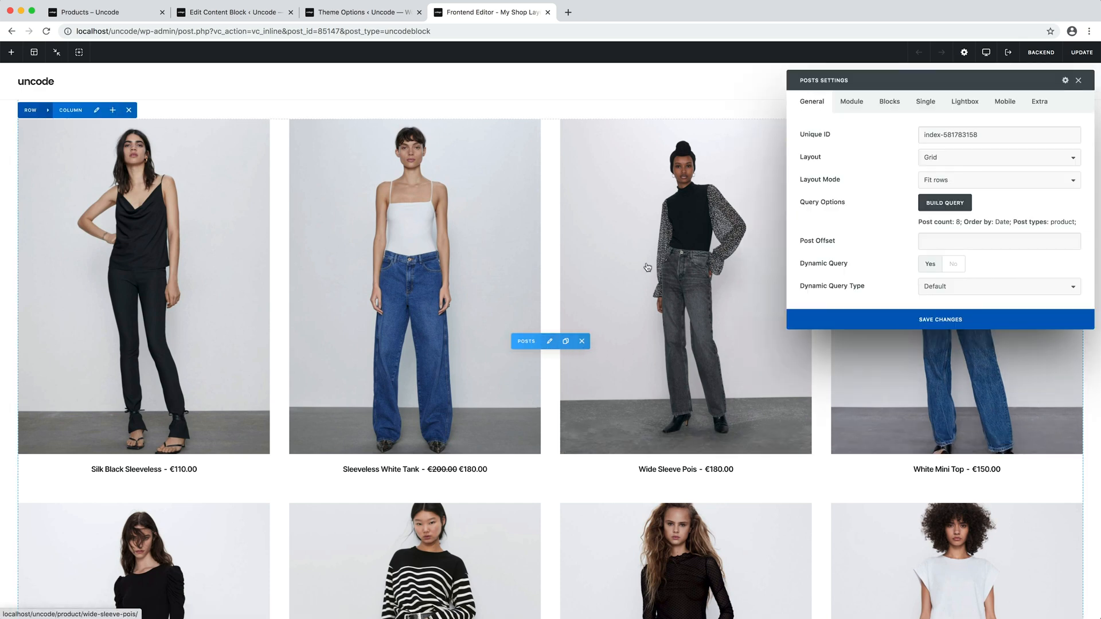
click(848, 113)
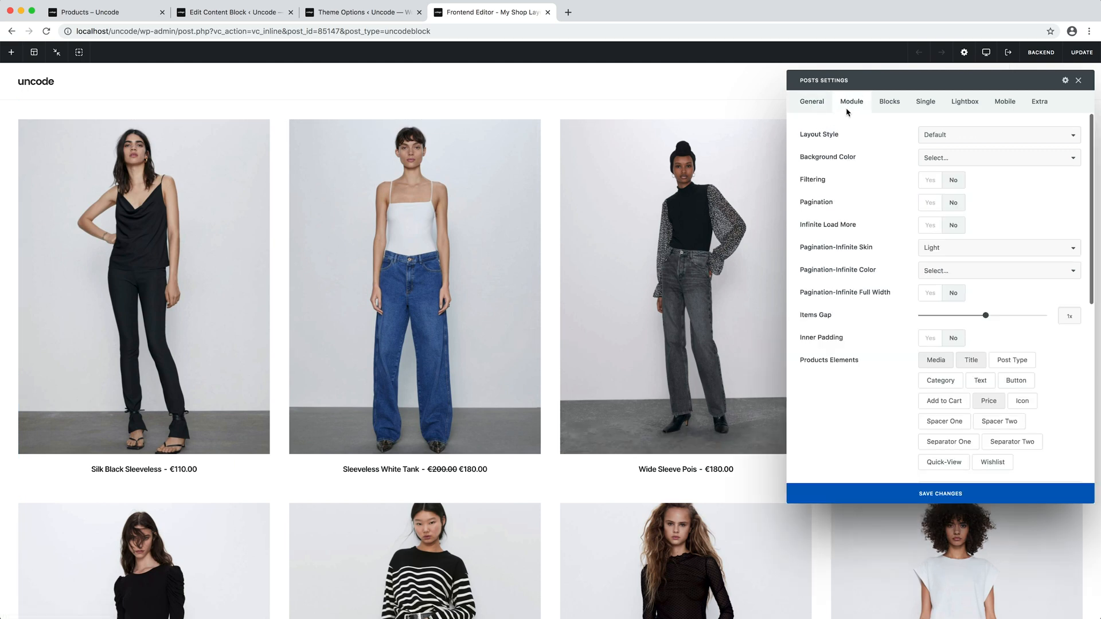
scroll(1051, 333, down, 3)
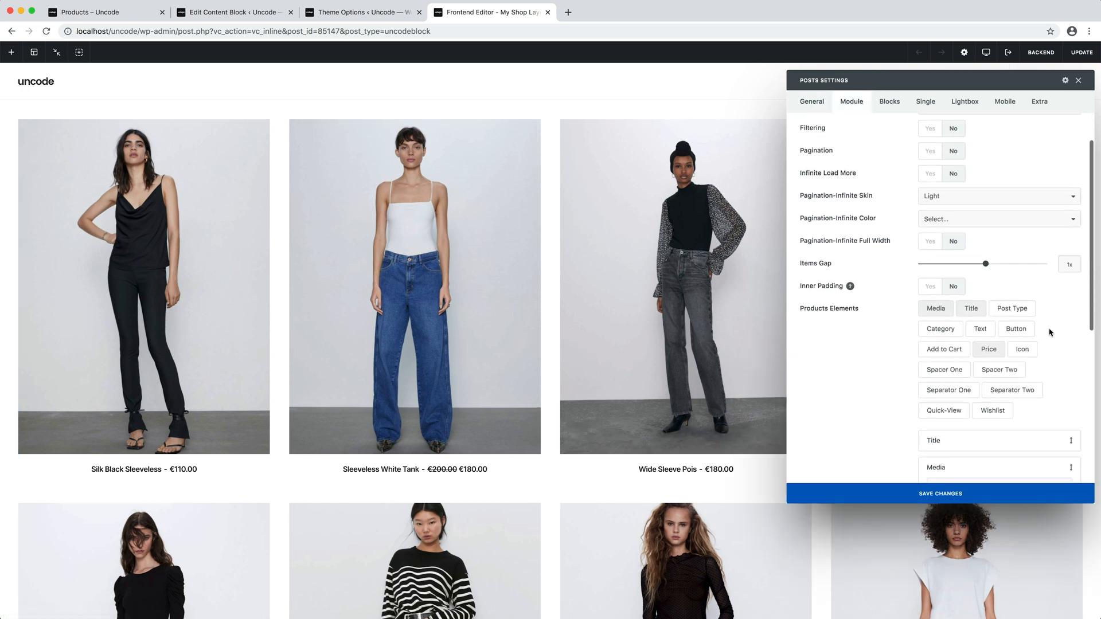
click(949, 355)
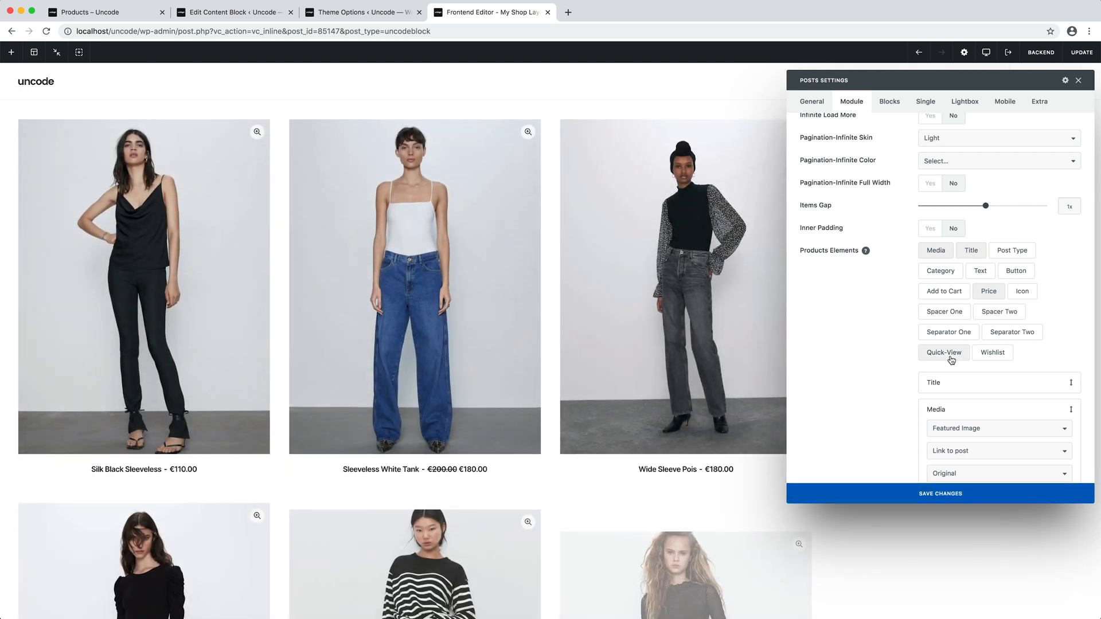
key(Escape)
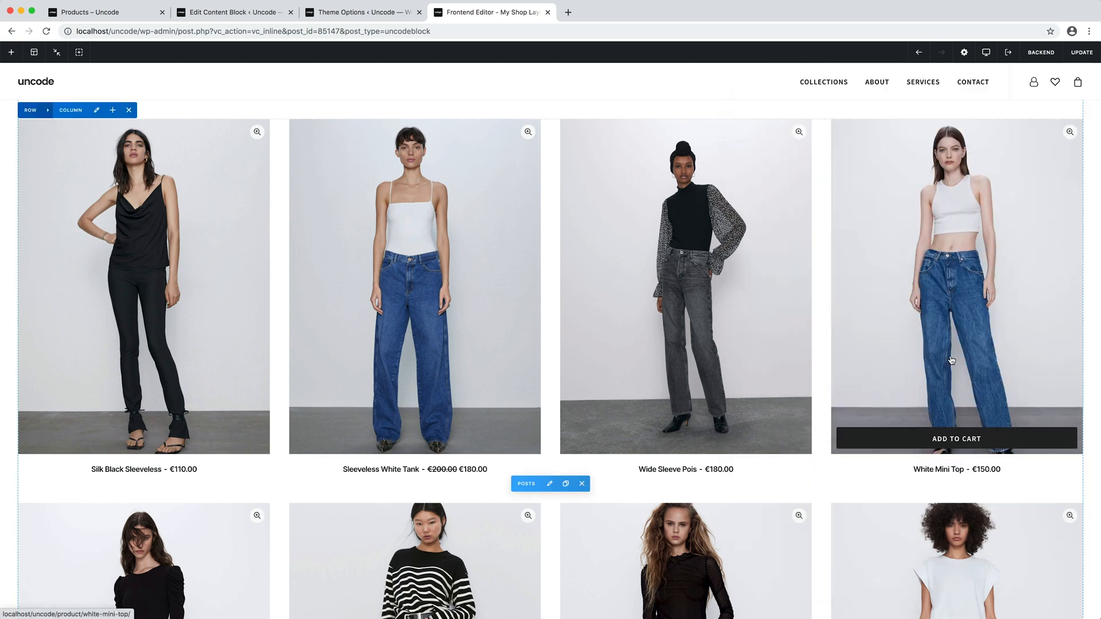
click(1081, 54)
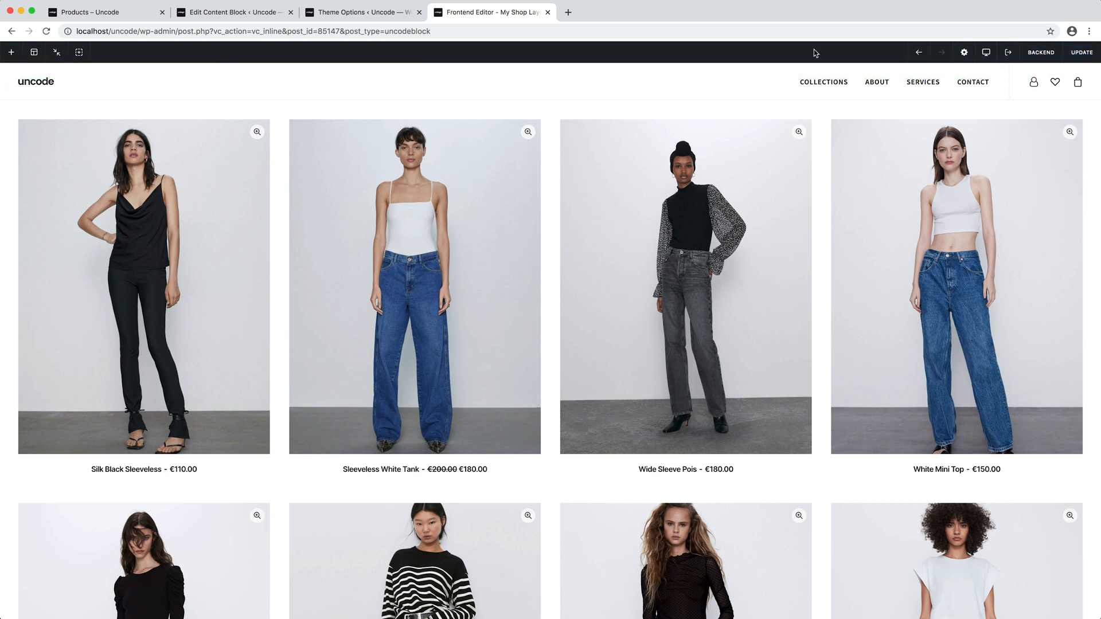
Reload the shop page and check the quick view of the Silk Black Sleeveless product, closing it when done.
click(139, 14)
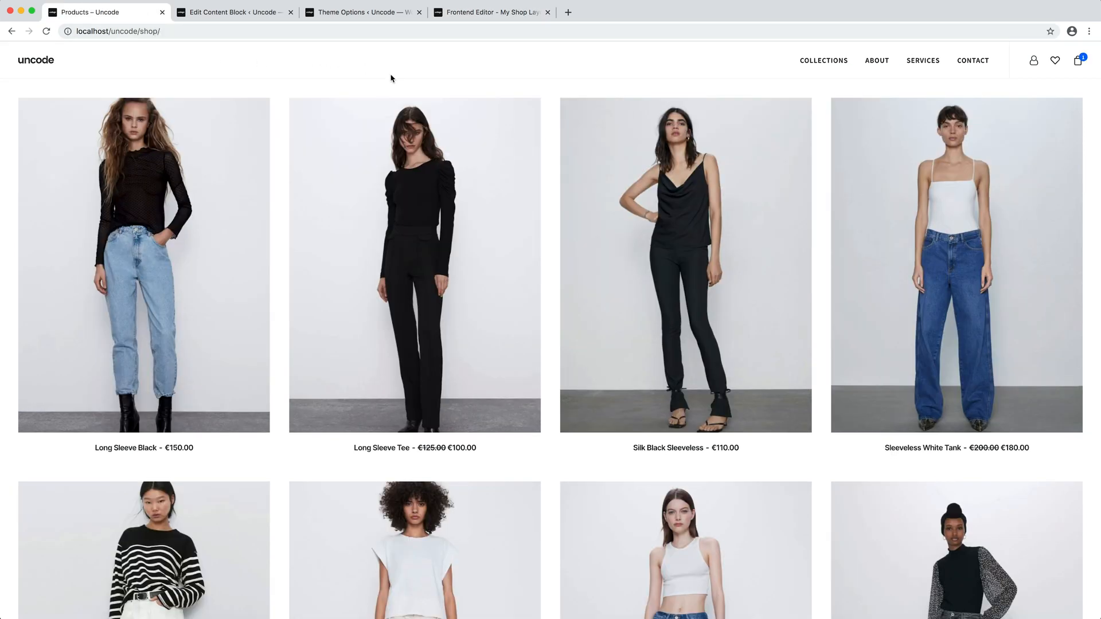
key(super+r)
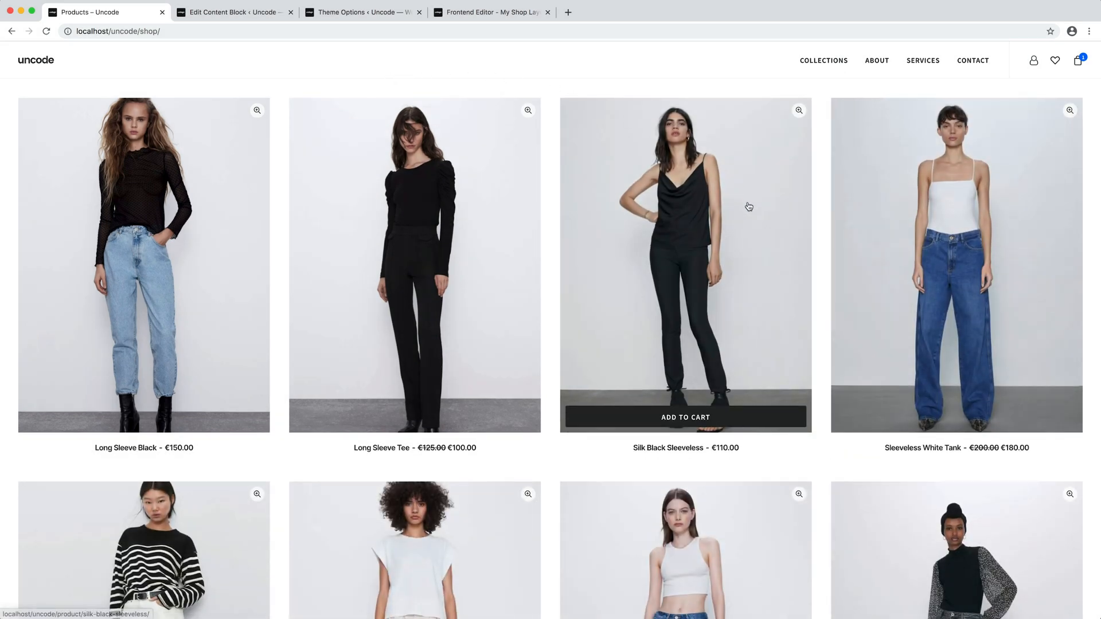
click(798, 115)
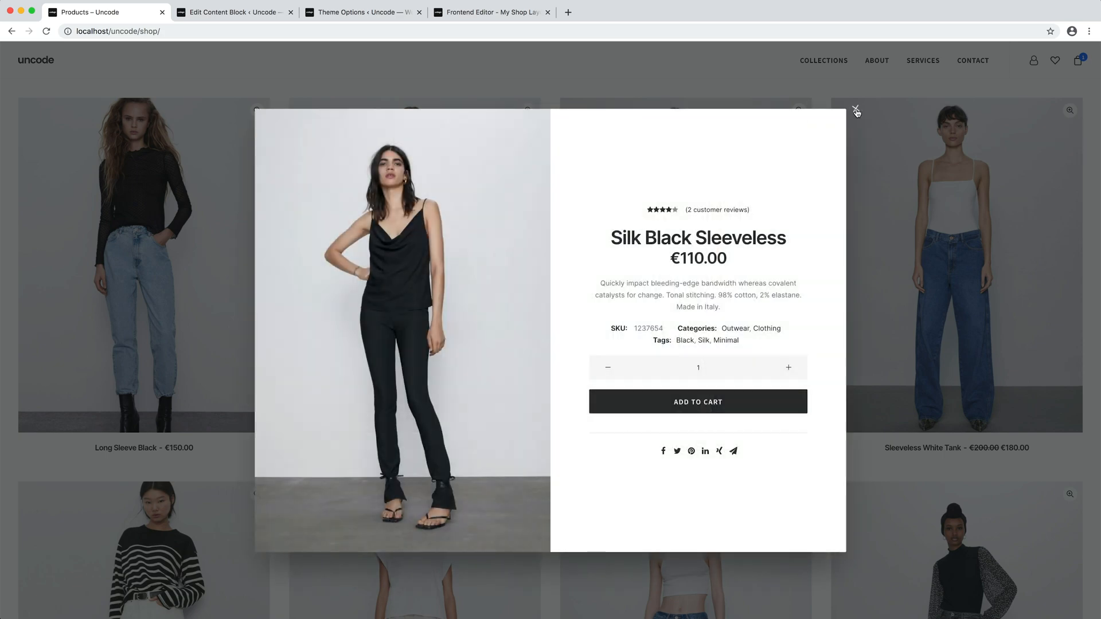
click(857, 110)
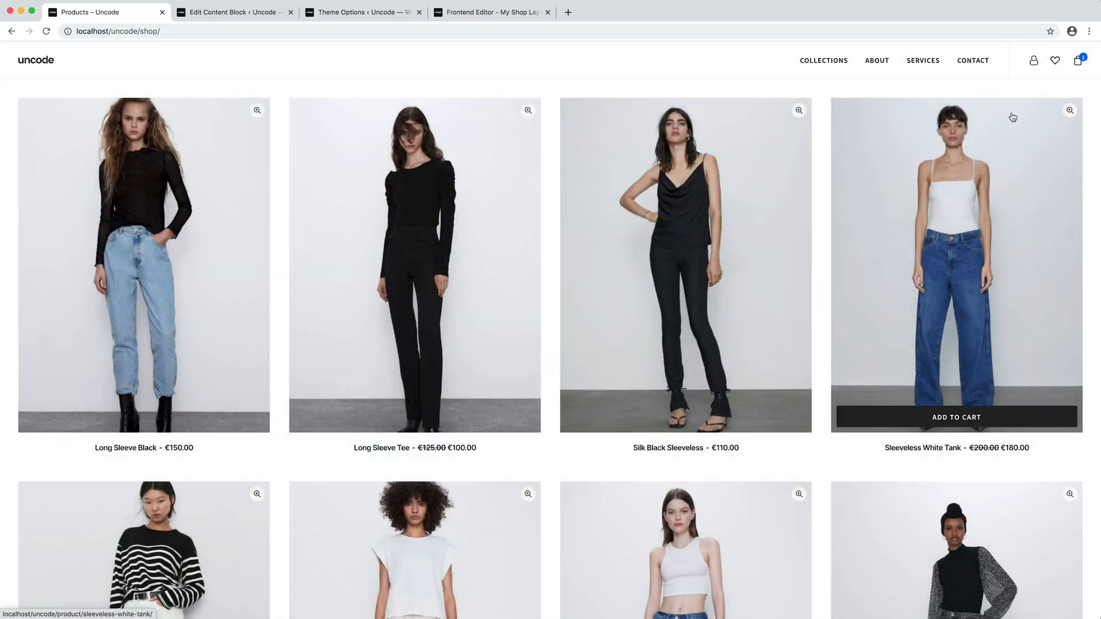
Add the Sleeveless White Tank to the cart from its quick view.
click(1070, 111)
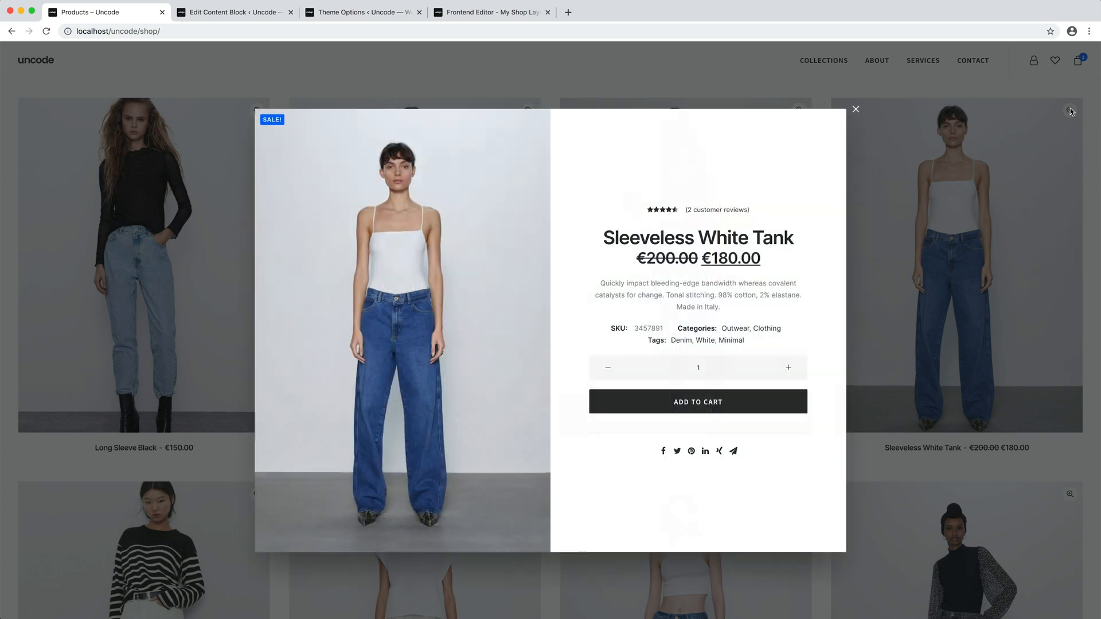
click(784, 400)
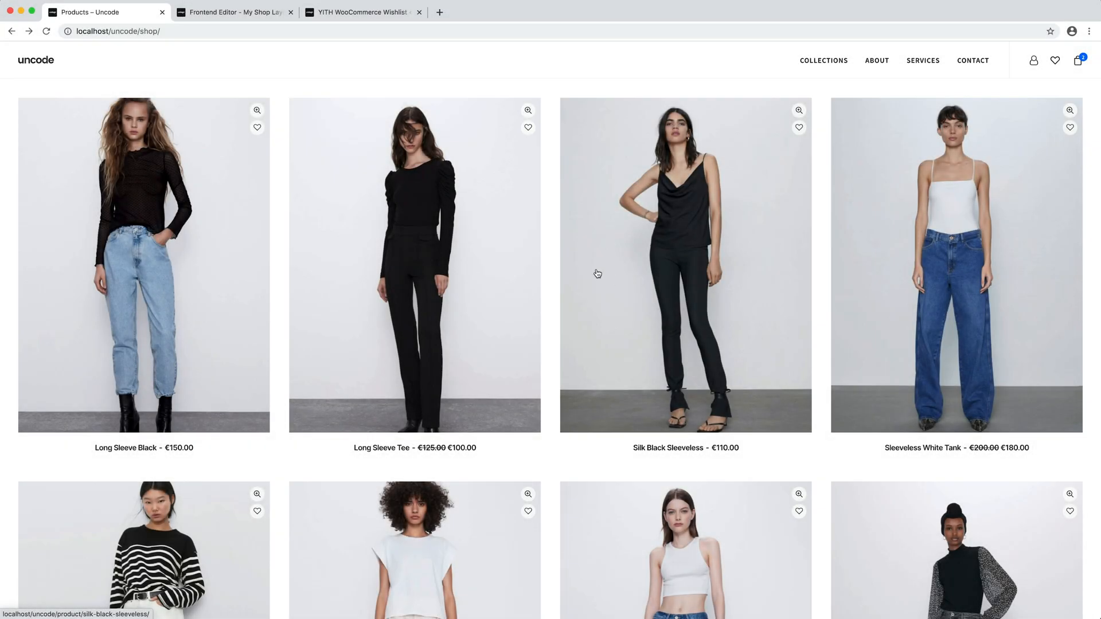
Add Long Sleeve Black, Long Sleeve Tee and Silk Black Sleeveless to the wishlist from the shop page.
click(257, 128)
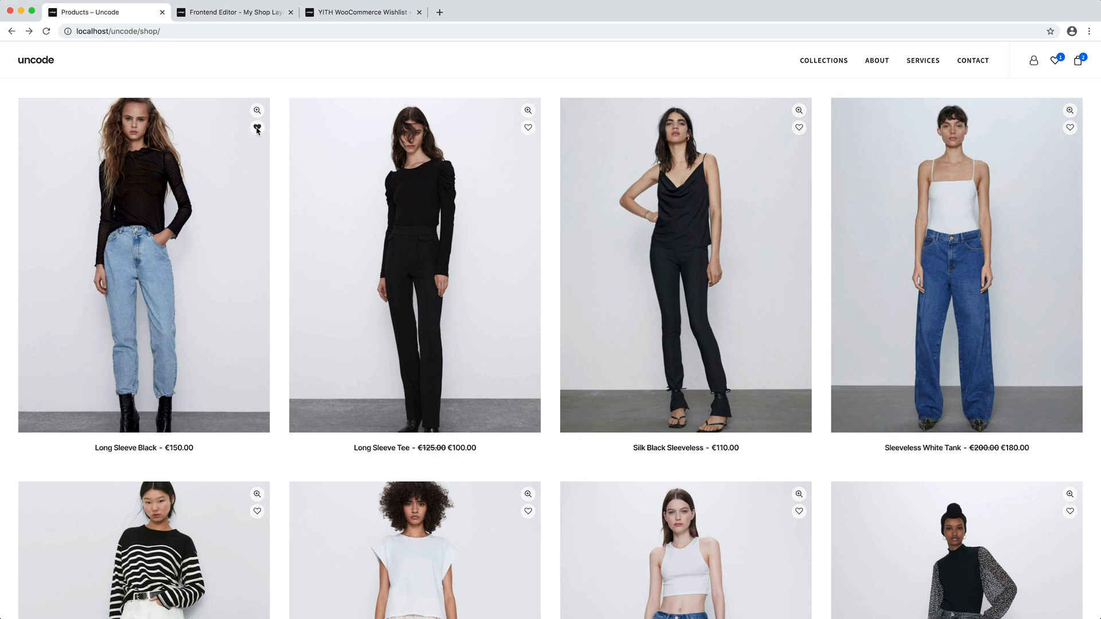
click(528, 129)
click(799, 131)
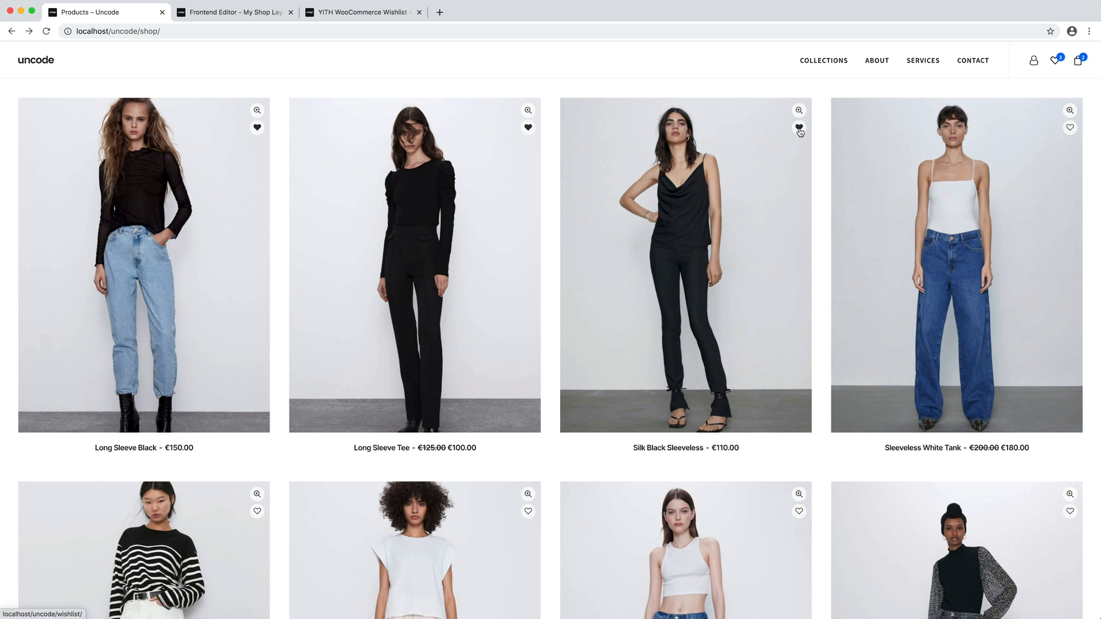
Open the shop's Wishlist page in a new tab to check it, and view the YITH plugin's wishlist page options.
right_click(1055, 61)
click(1042, 67)
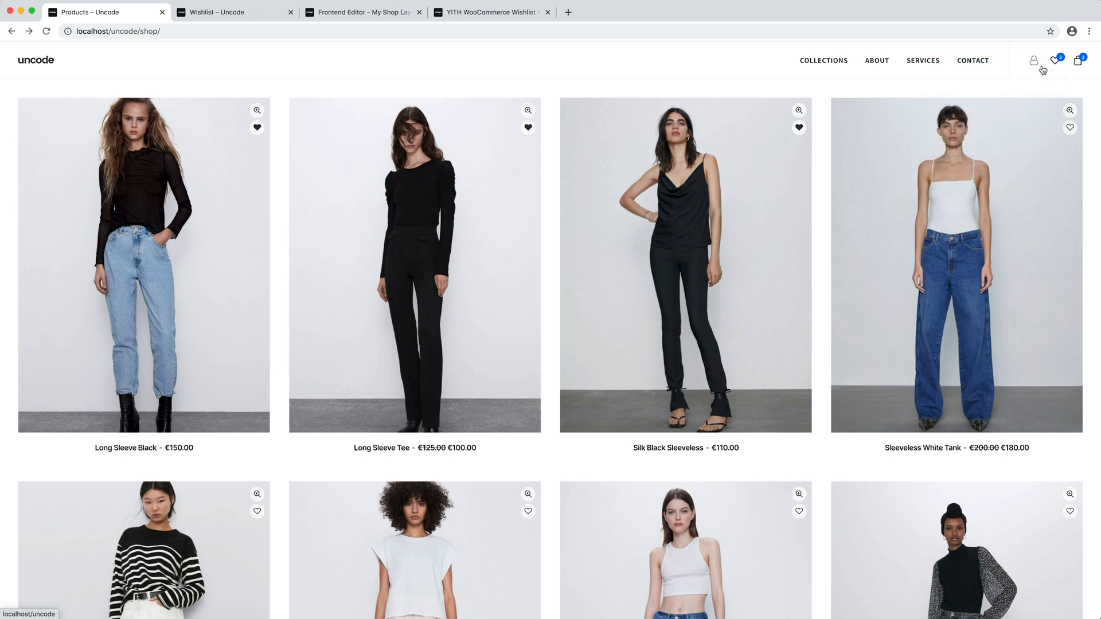
click(256, 17)
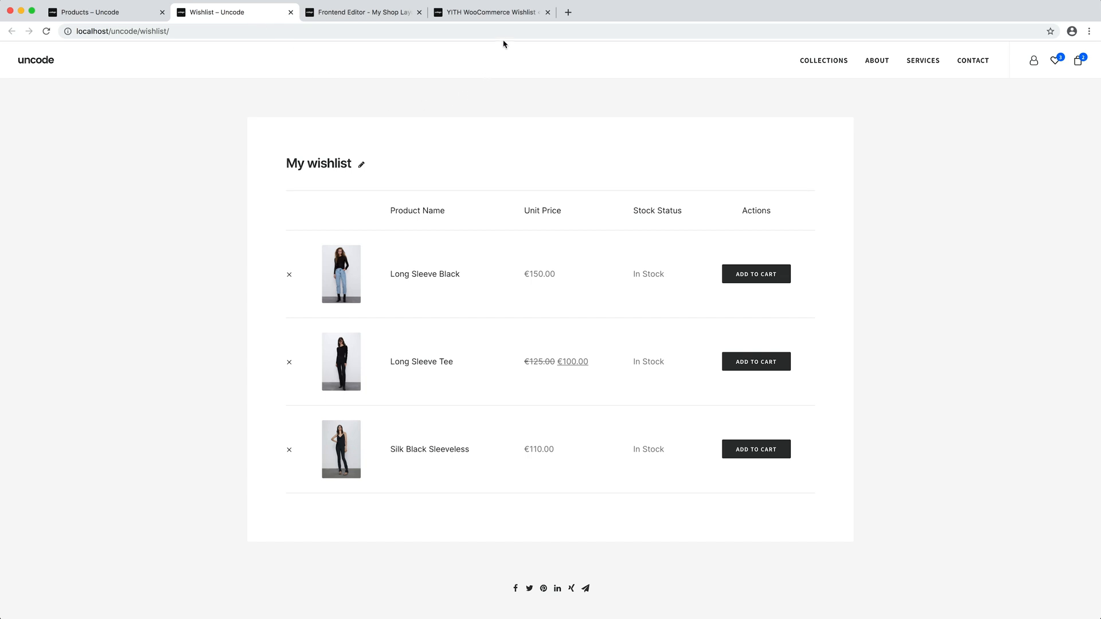
click(508, 16)
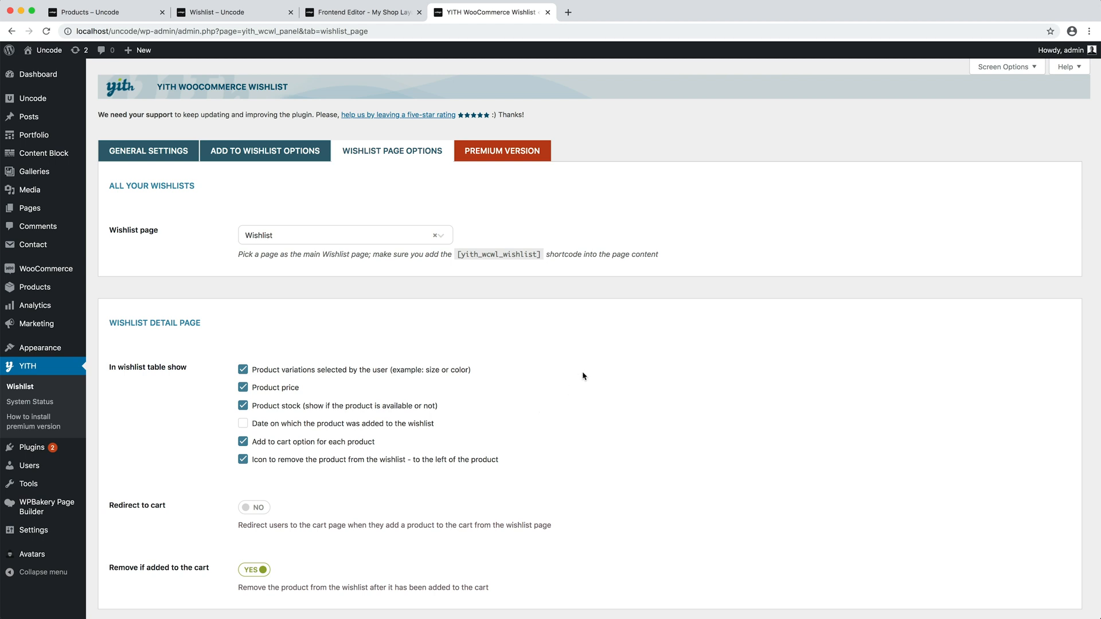
Add the Wishlist element to the product elements of the Posts module in the My Shop Layout frontend editor.
click(386, 14)
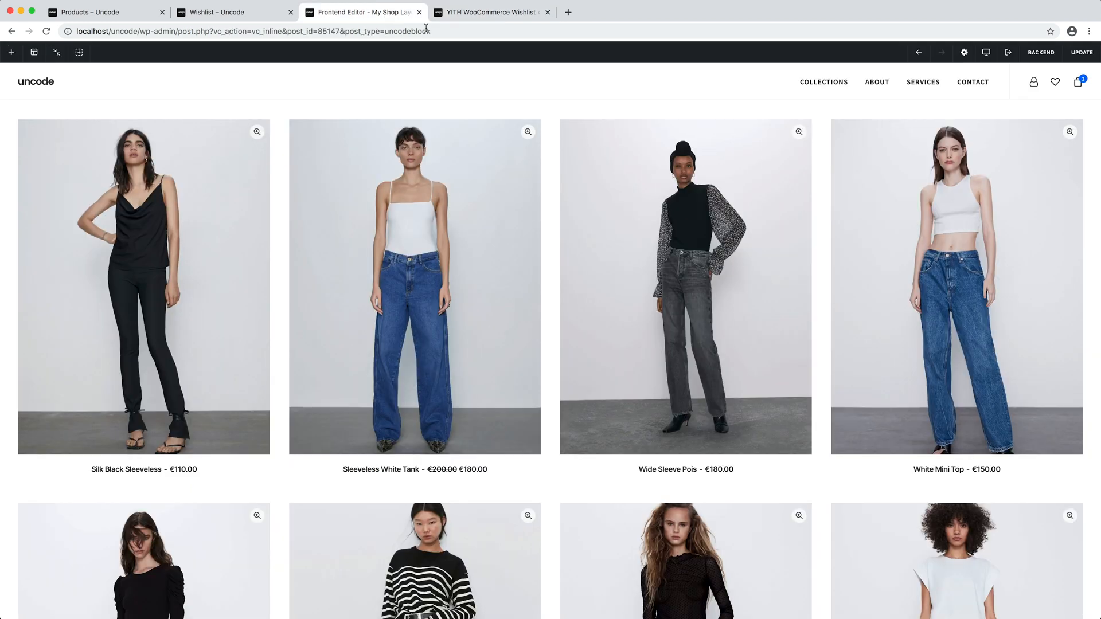
mouse_move(577, 211)
click(549, 342)
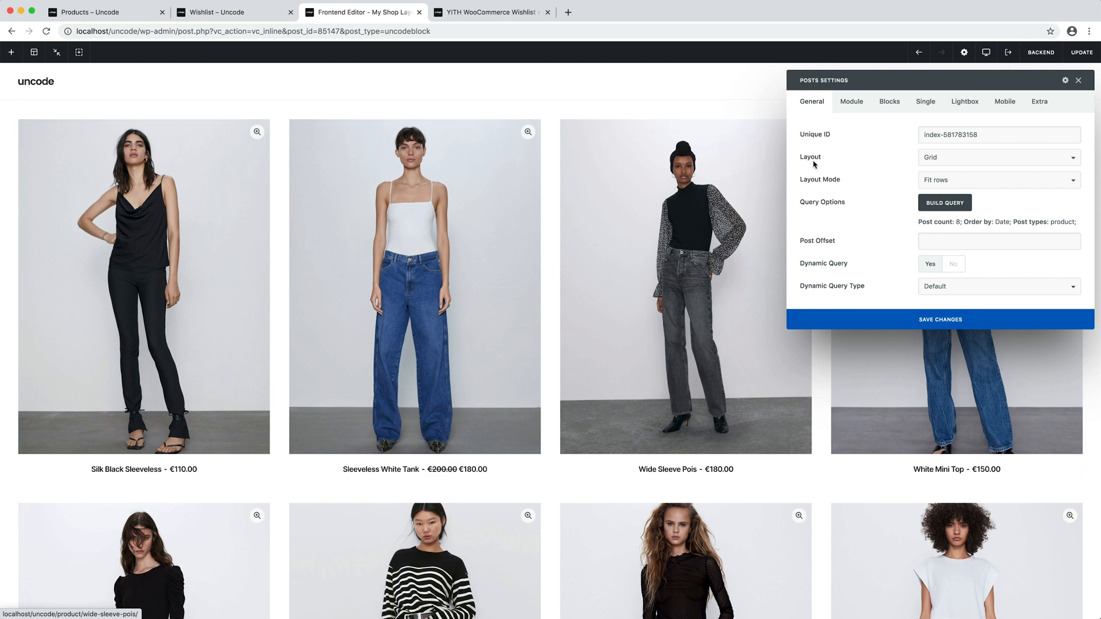
click(852, 112)
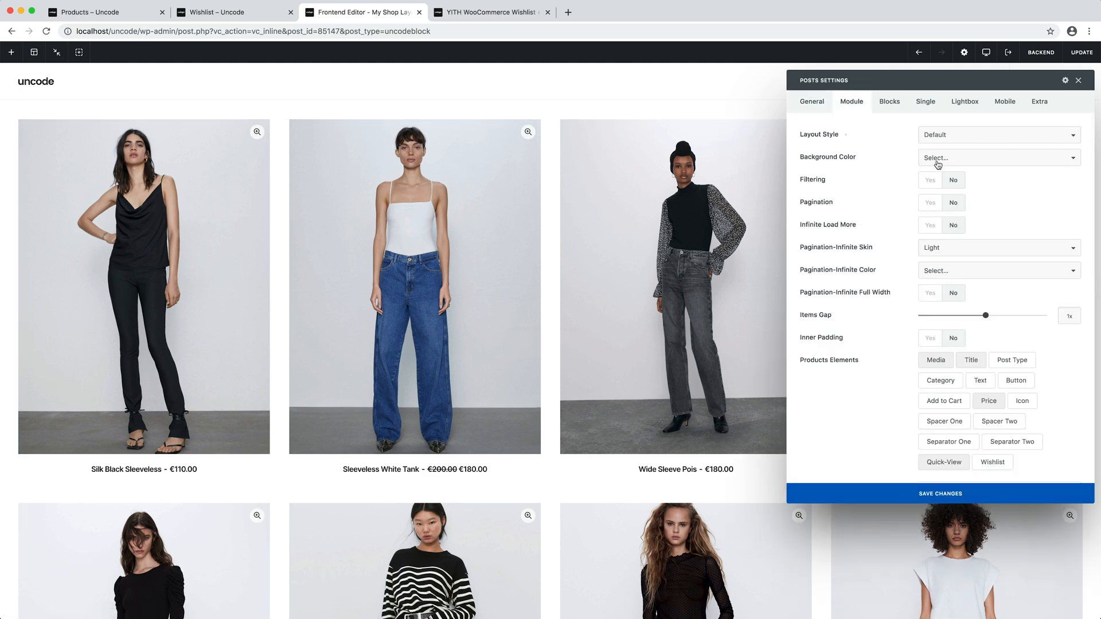
click(1010, 468)
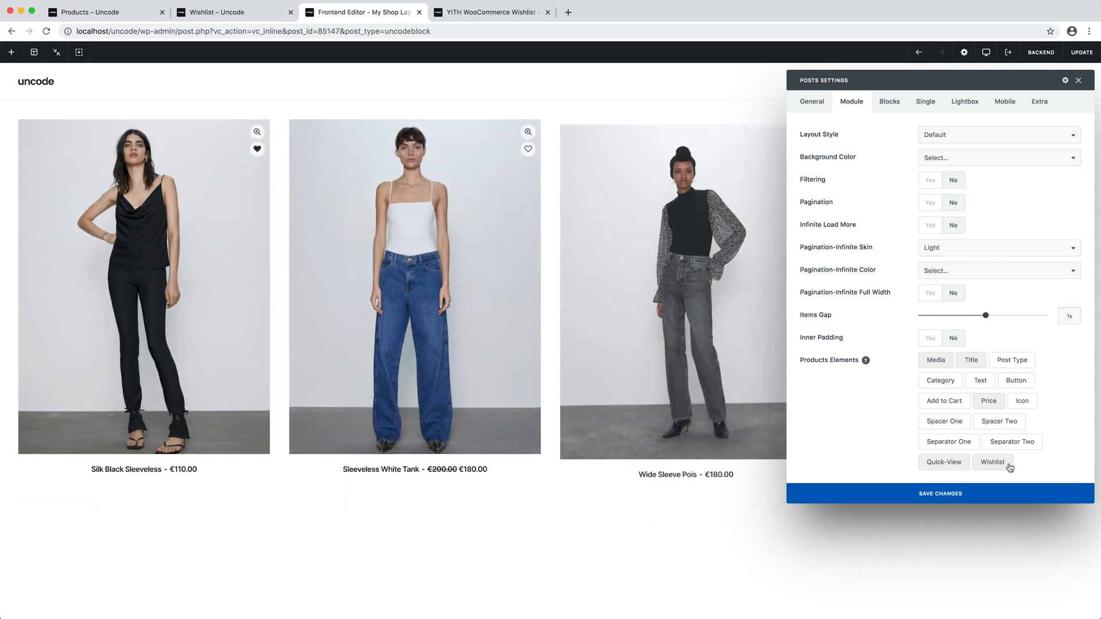
key(Escape)
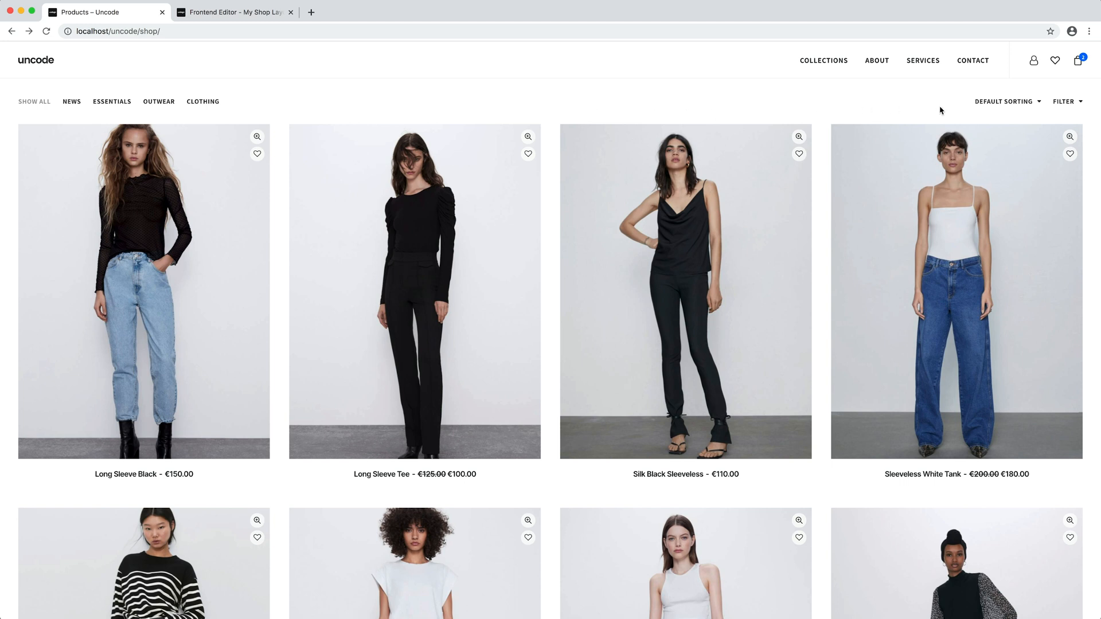
Check the shop page's sorting options, filter widgets and the News and Outwear category filters, ending with all products shown.
mouse_move(993, 111)
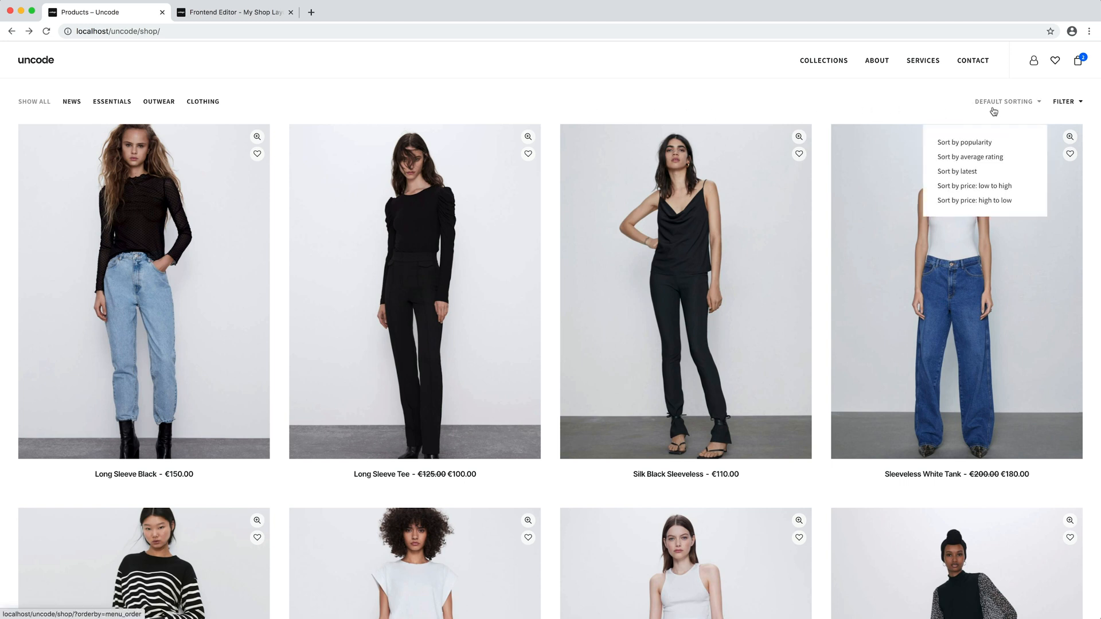
click(1073, 104)
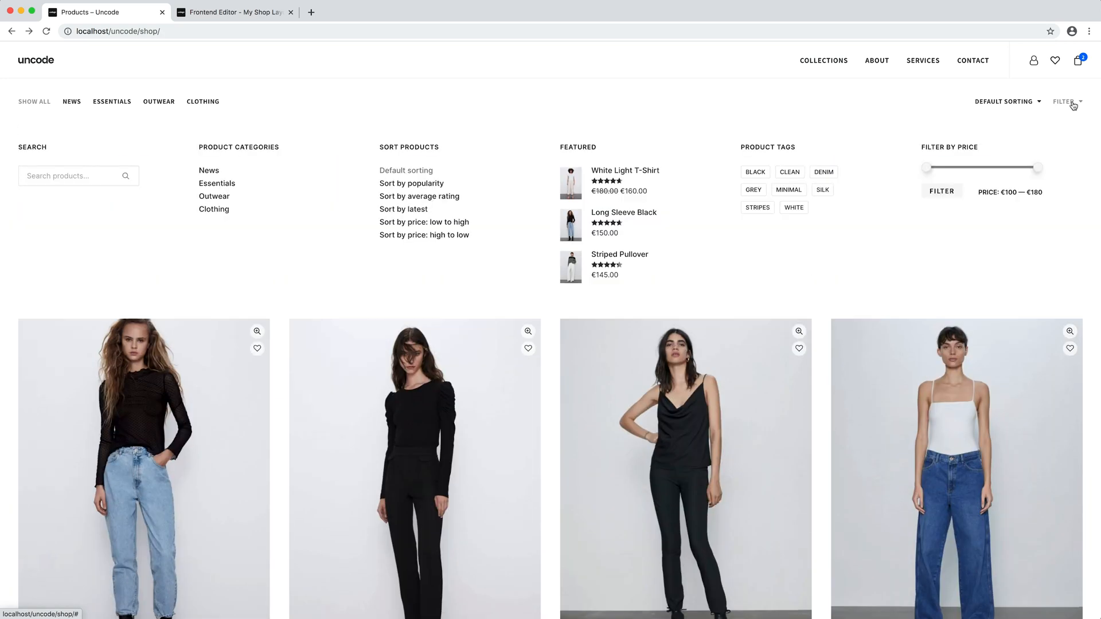
click(1073, 105)
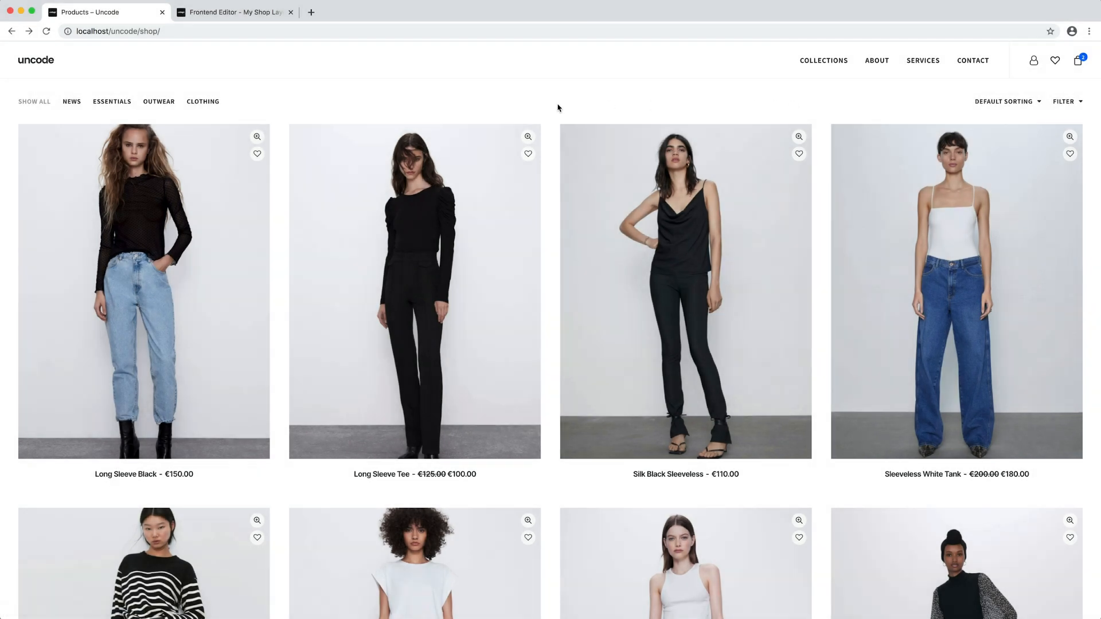
click(76, 103)
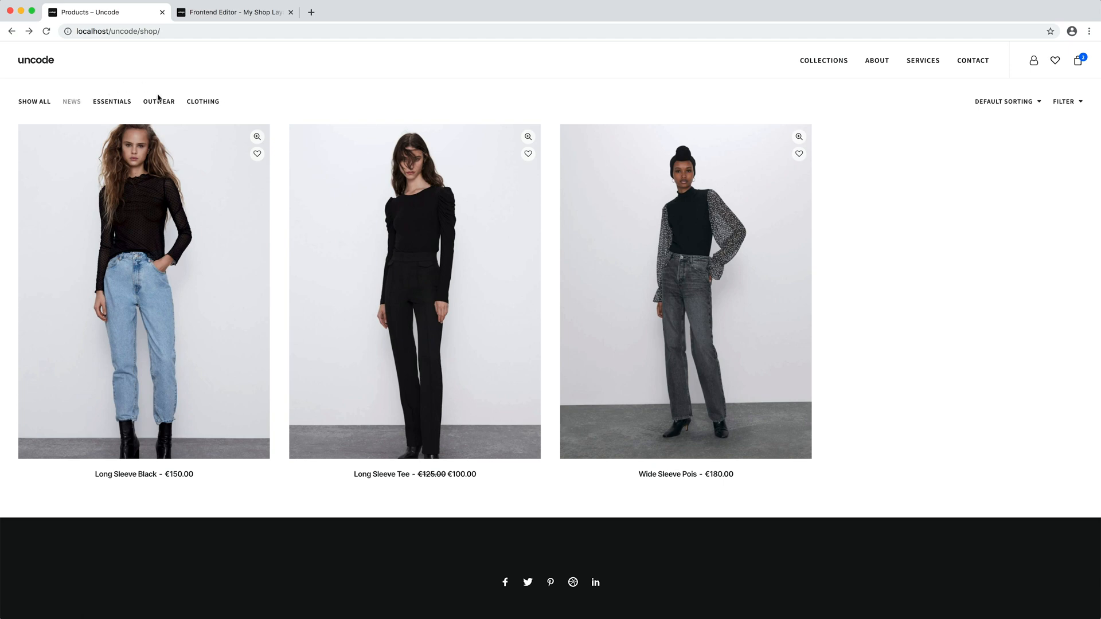
click(158, 101)
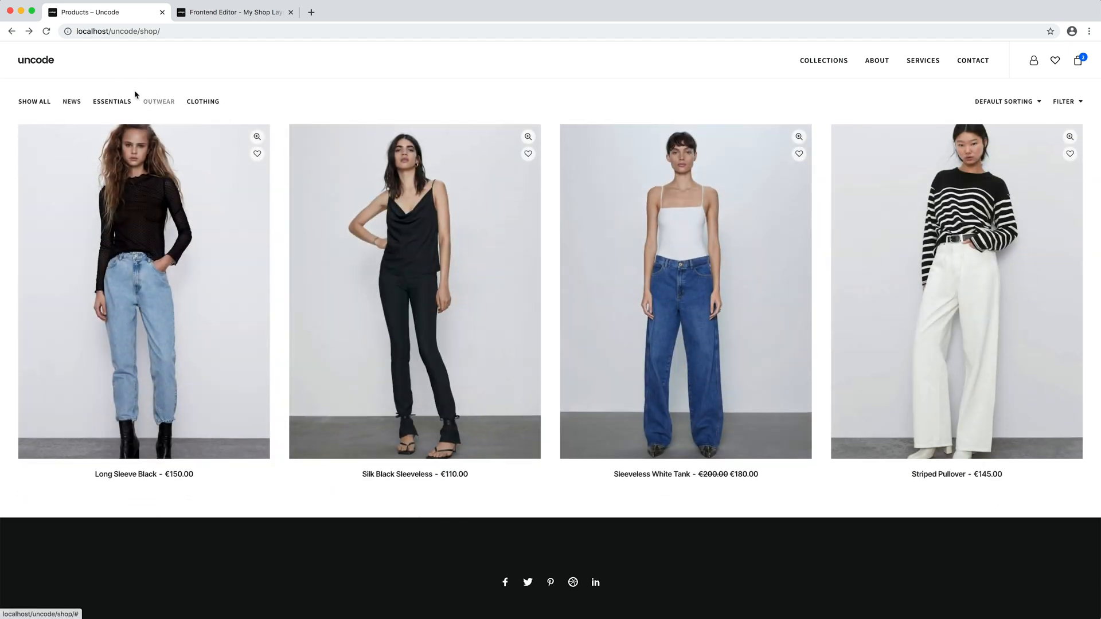
click(42, 103)
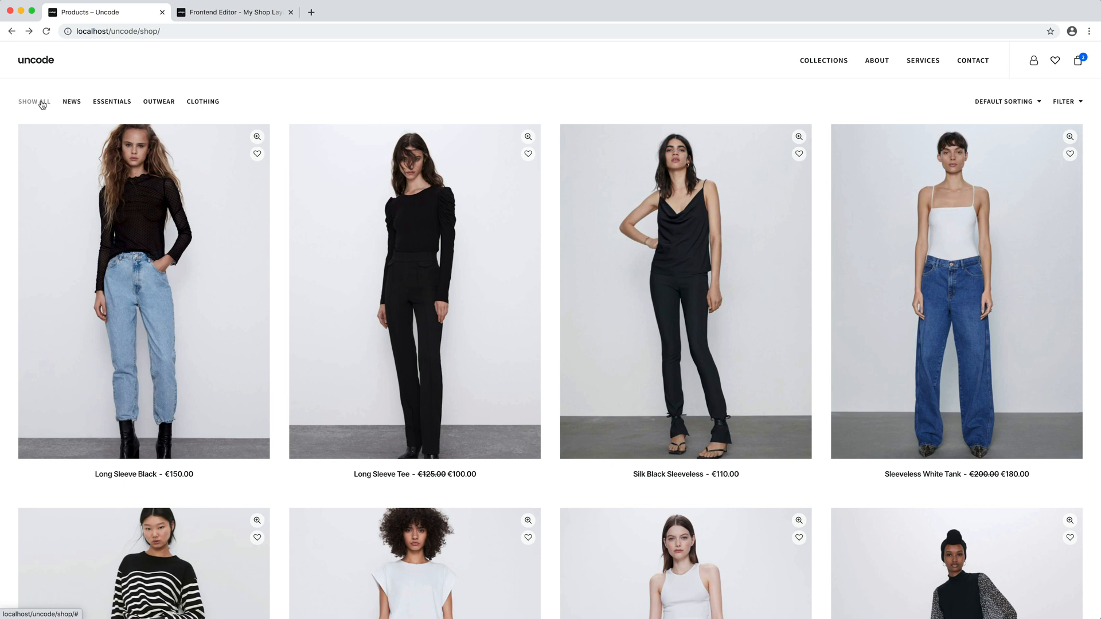
Open the Long Sleeve Black product for editing in a new tab, replace Uncategorized with the News and Outwear categories, and update it.
click(311, 12)
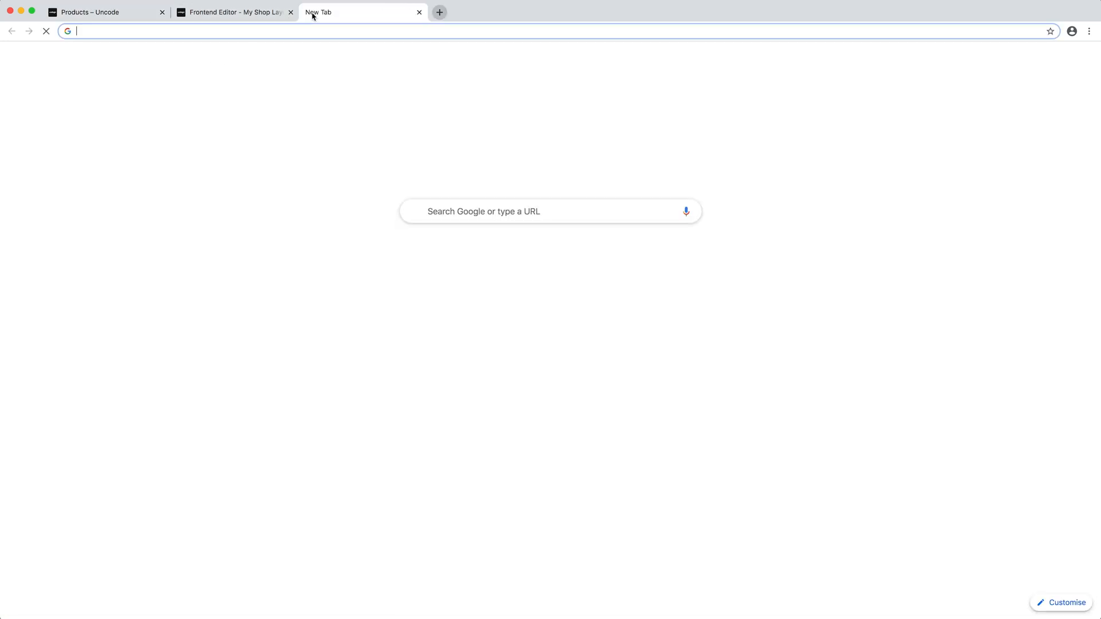
text(http://localhost/uncode/wp-admin/post.php?post=33&action=edit)
key(Return)
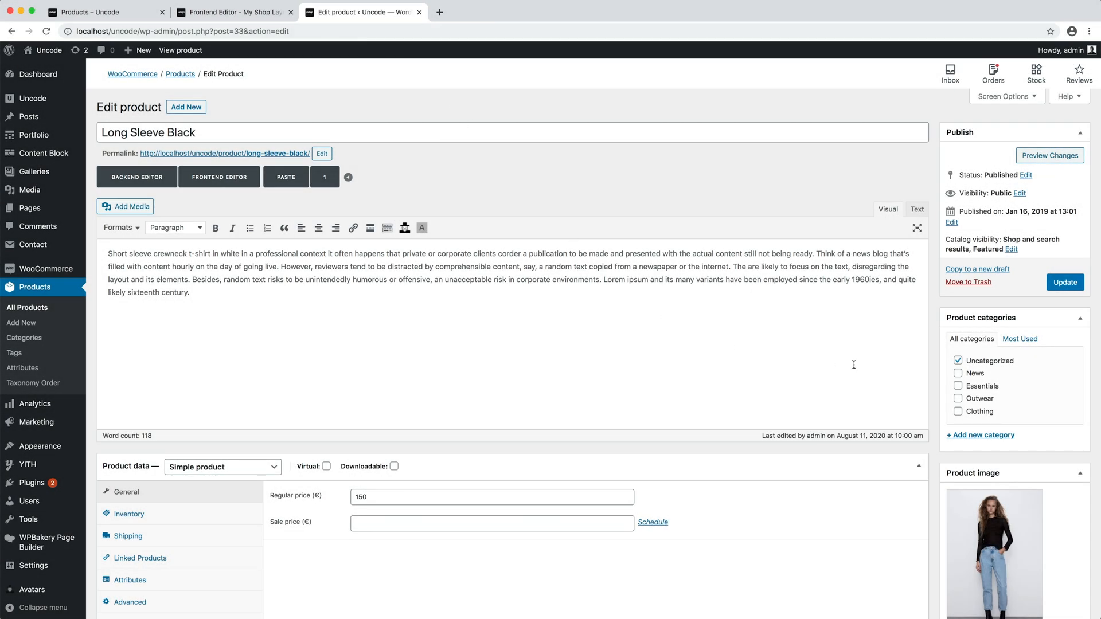
click(958, 361)
click(959, 373)
click(959, 398)
click(1080, 289)
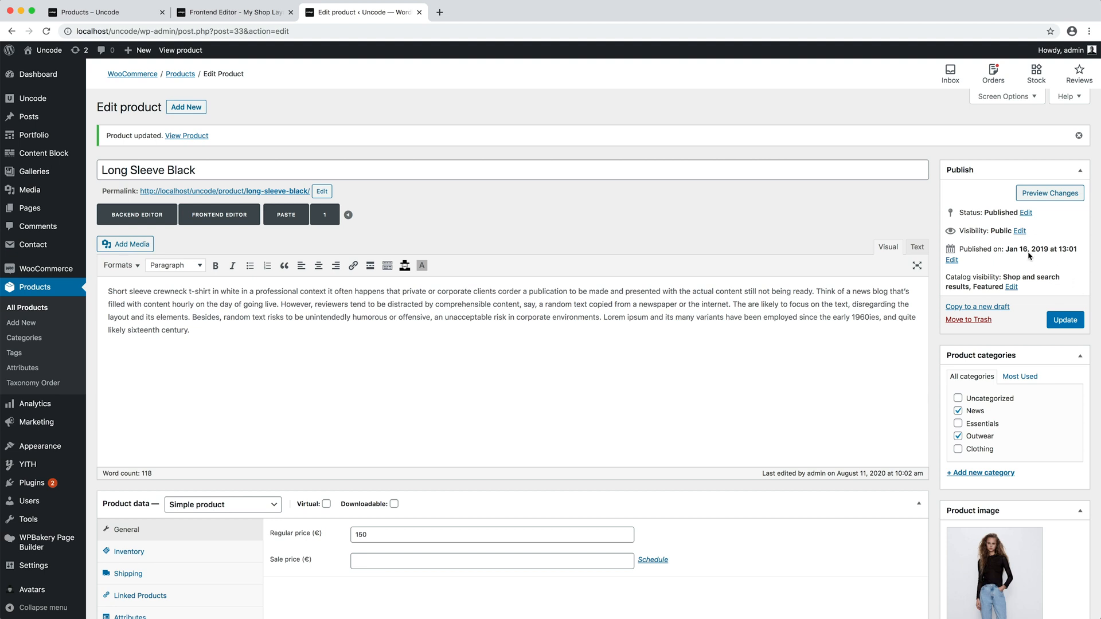
Enable Filtering, Filter Full Width and Filter Uppercase for the Posts module in the My Shop Layout frontend editor.
click(254, 13)
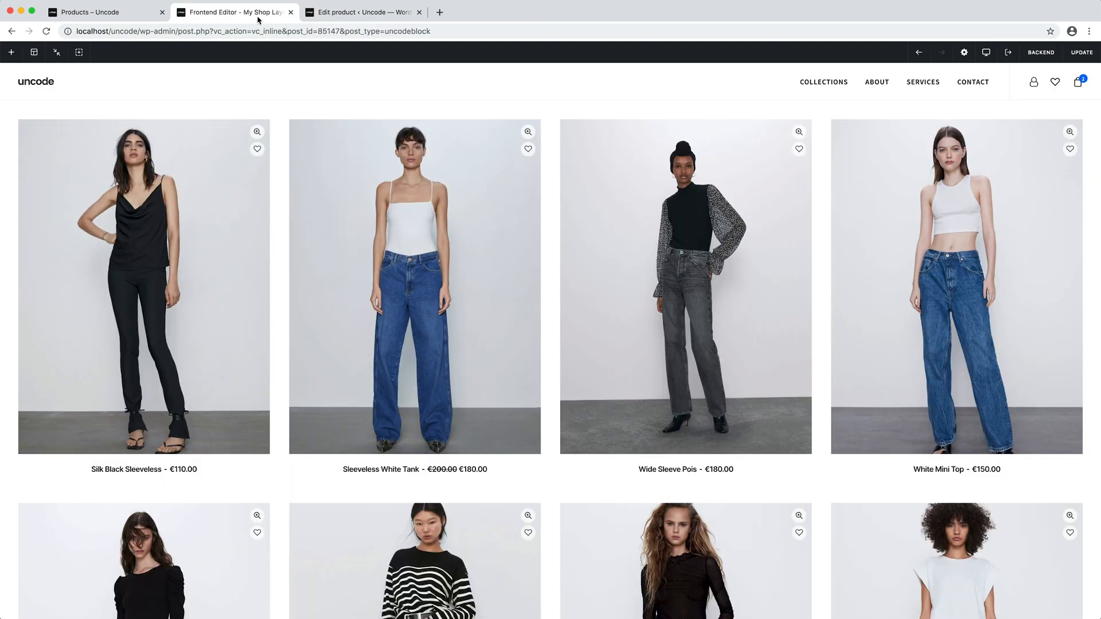
mouse_move(521, 204)
click(550, 342)
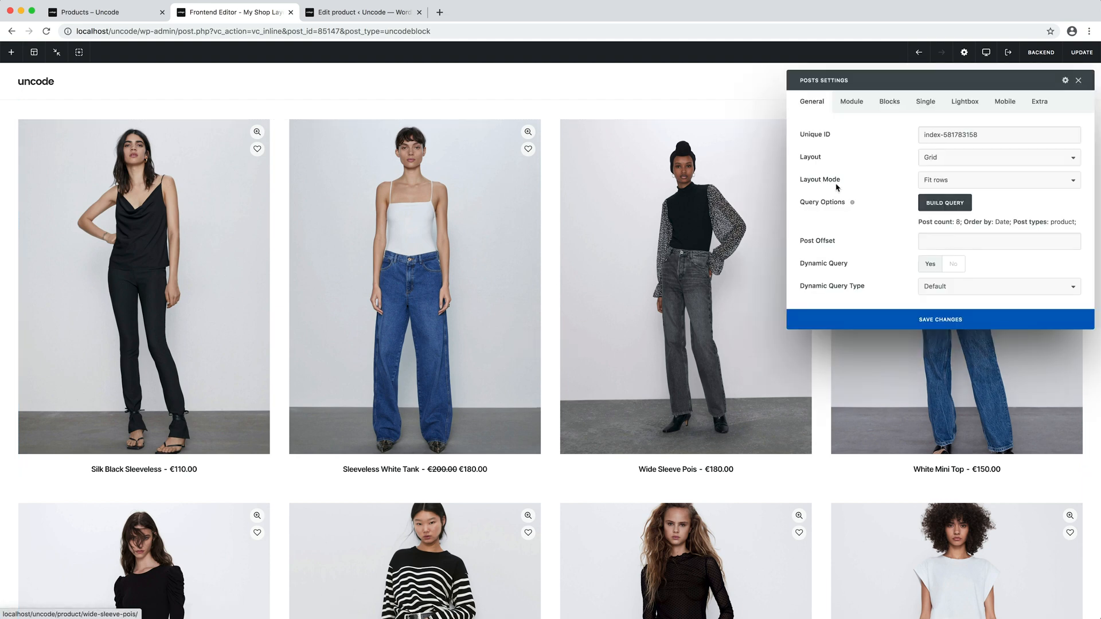
click(852, 103)
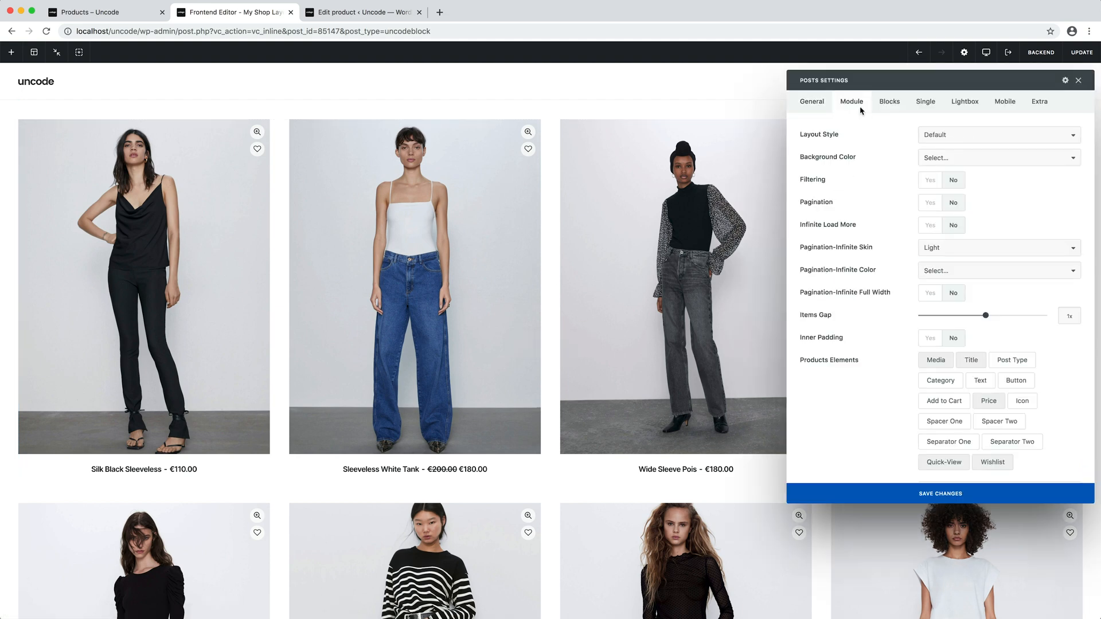
click(930, 181)
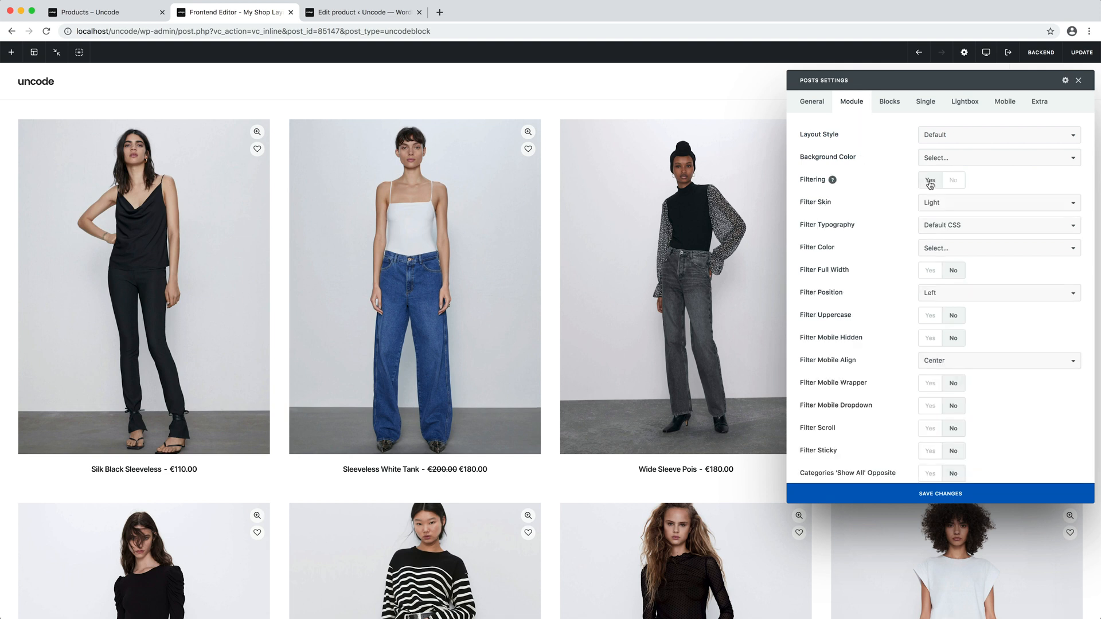
click(929, 272)
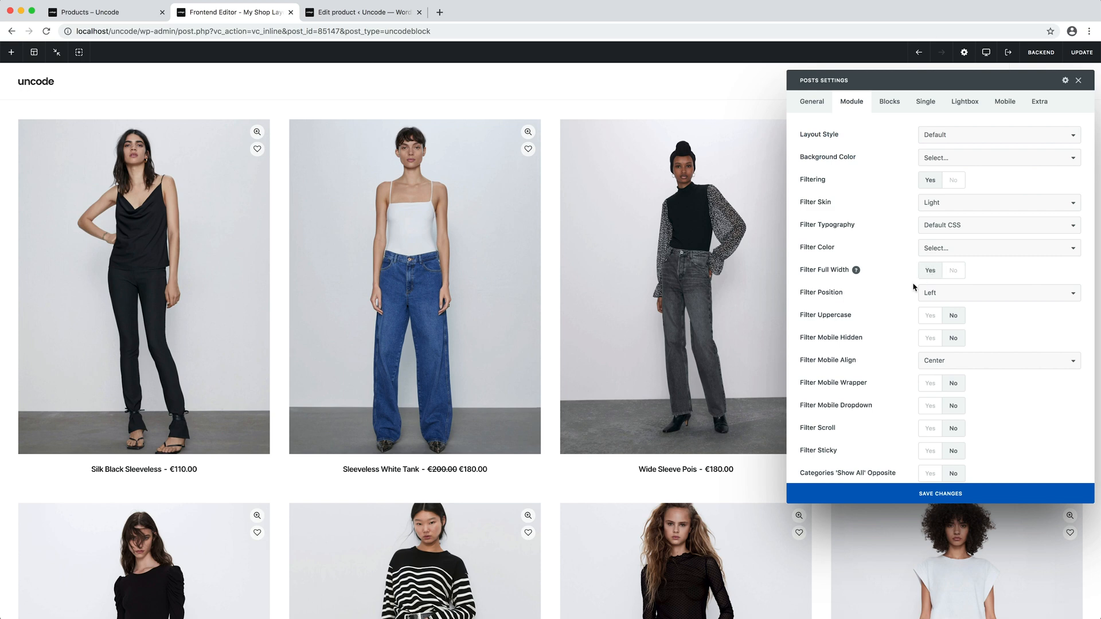
click(929, 320)
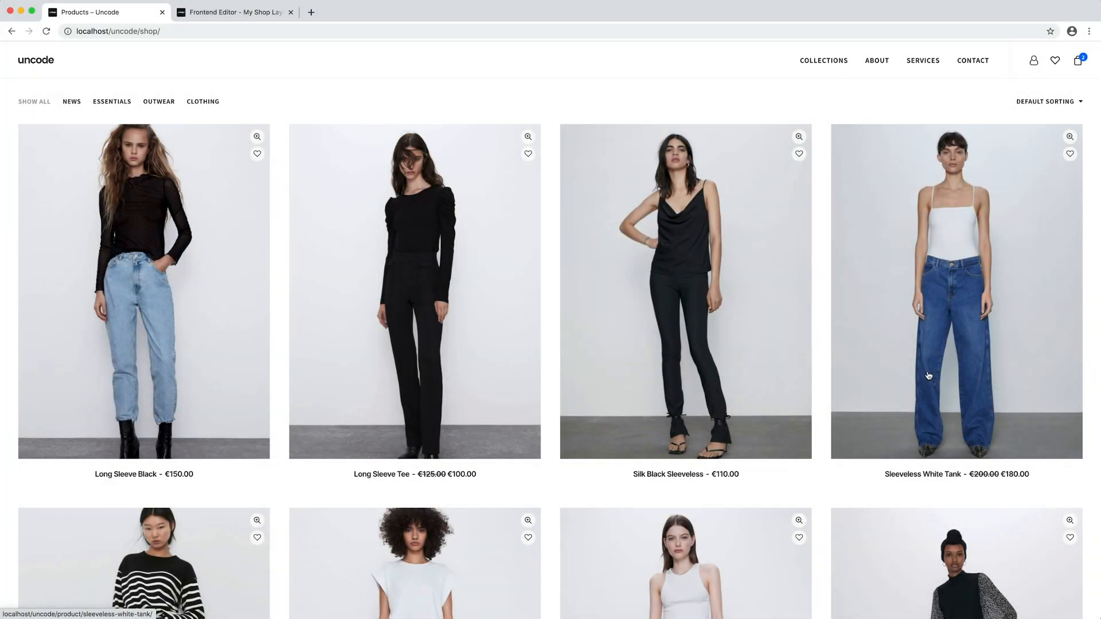
Test the shop page's product sorting by price from low to high and from high to low.
mouse_move(1050, 110)
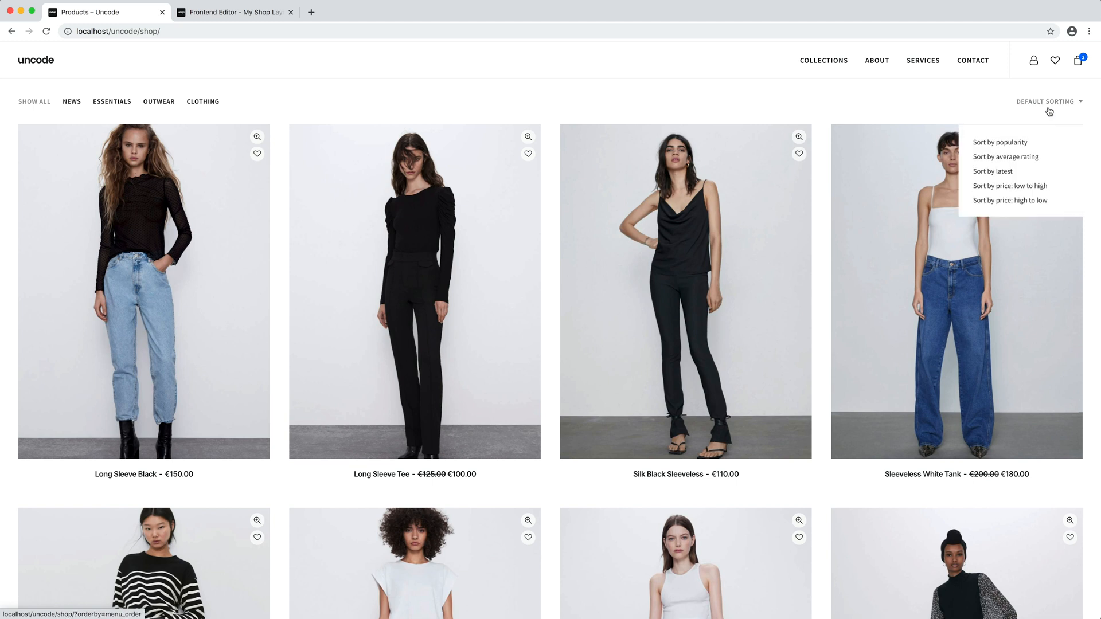
click(1052, 187)
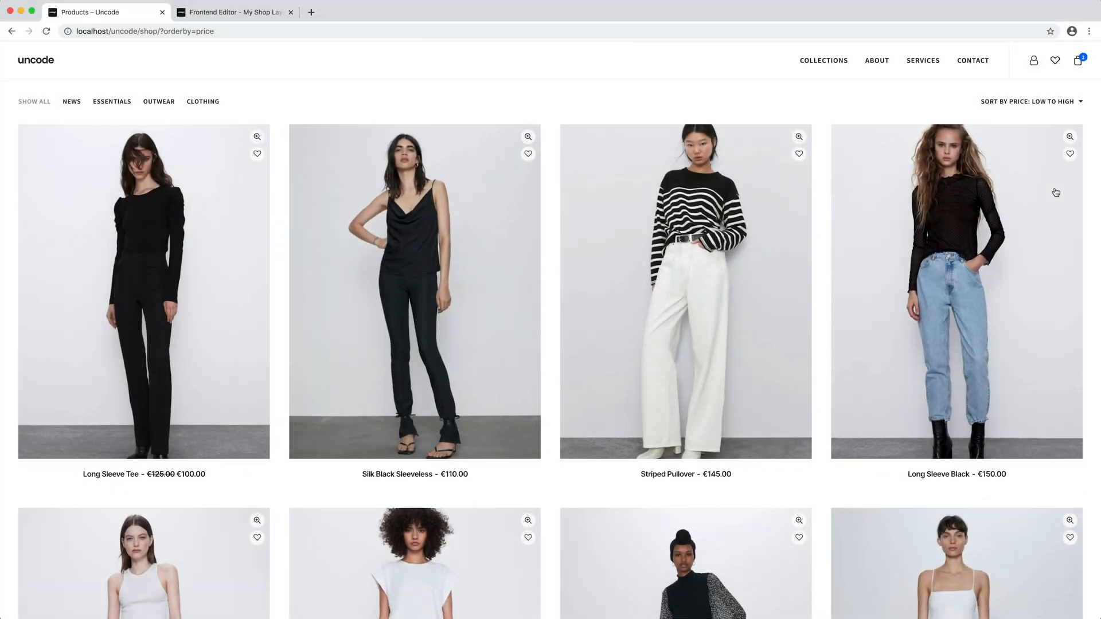
mouse_move(1048, 112)
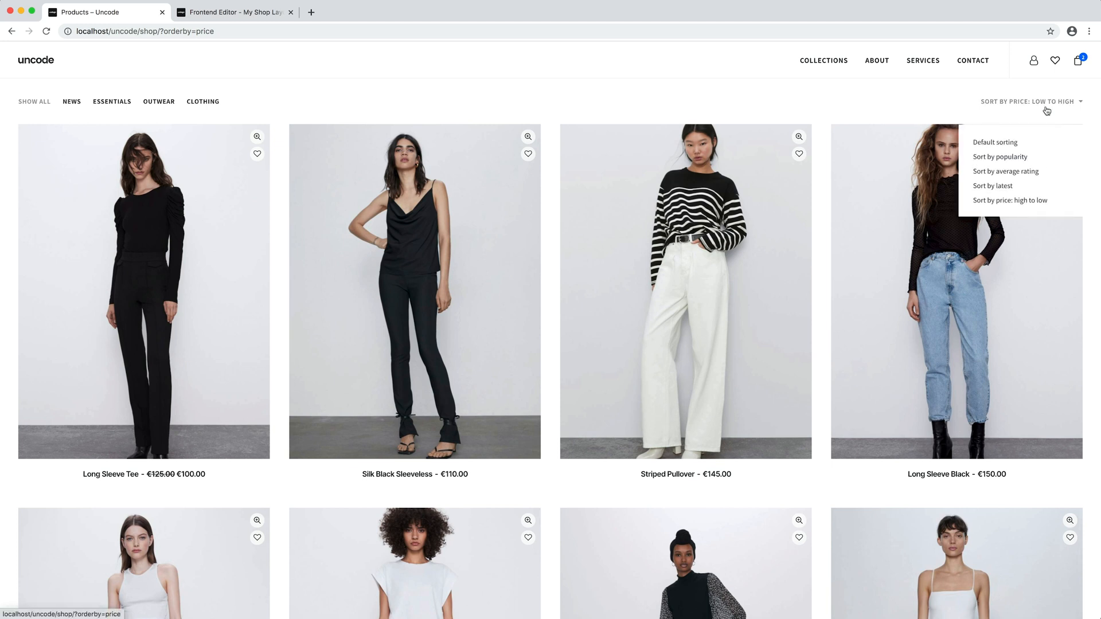
click(1053, 200)
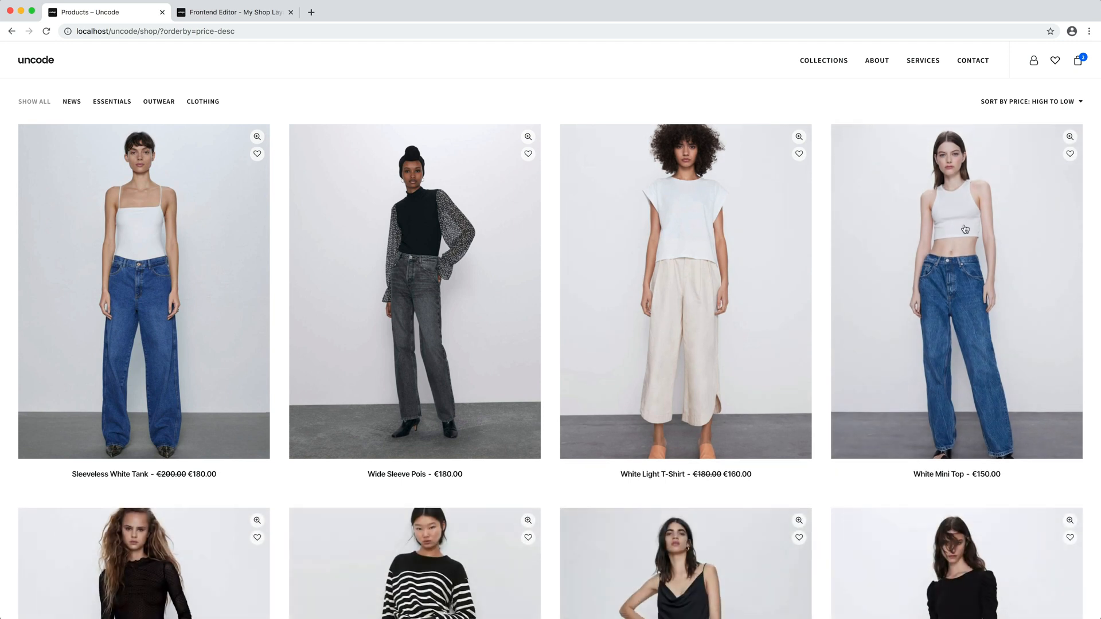
Open the Posts module's Module settings in the My Shop Layout frontend editor and dock the editor as a sidebar.
click(257, 16)
mouse_move(504, 140)
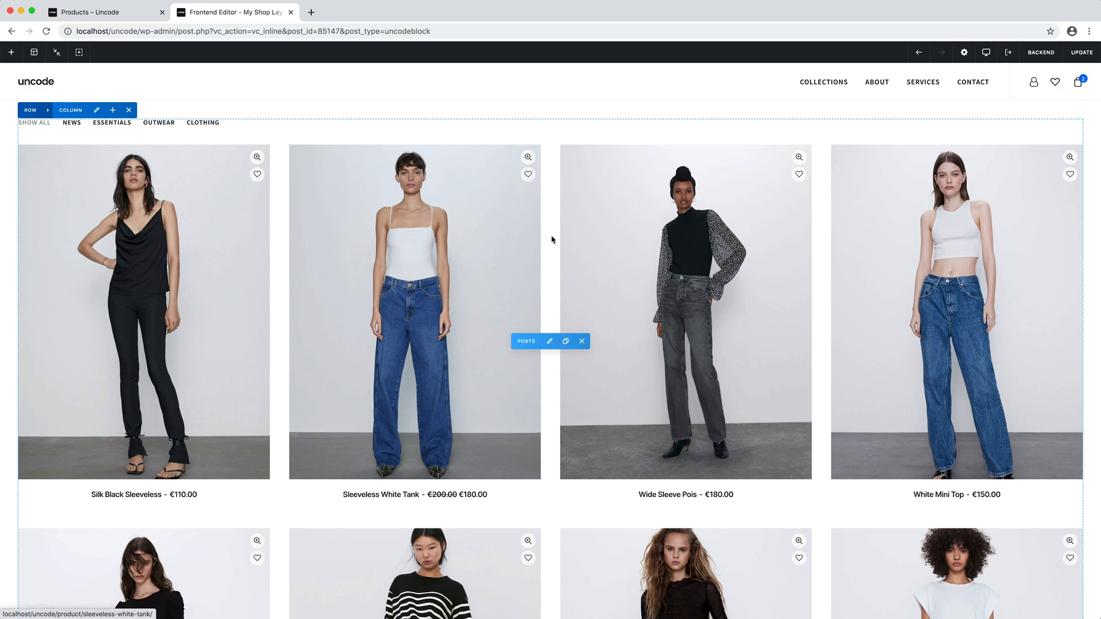
click(551, 342)
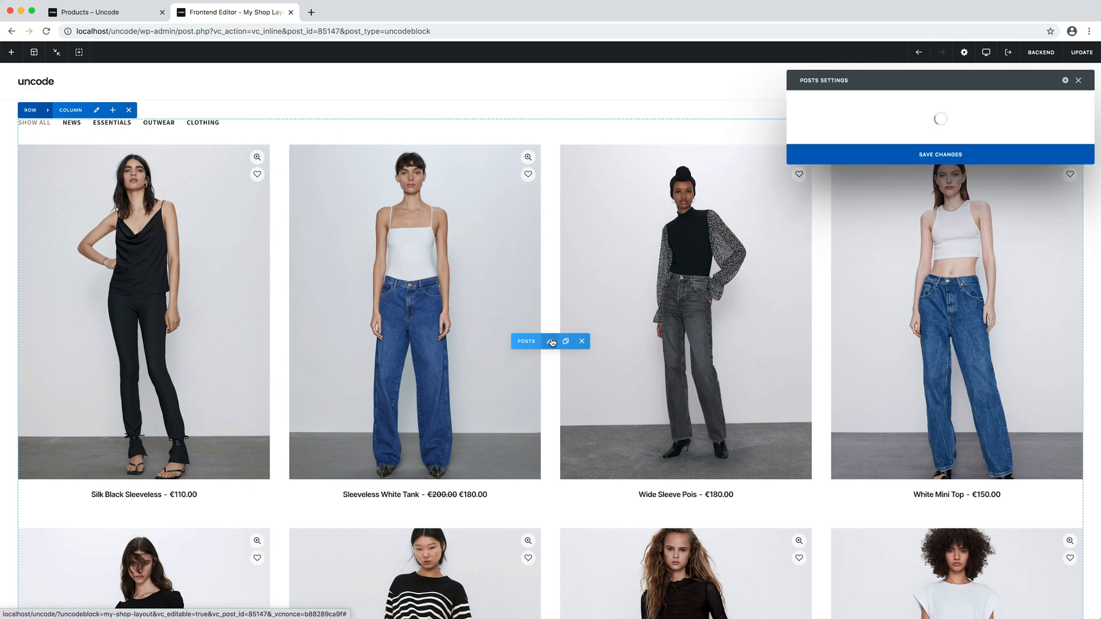
click(852, 102)
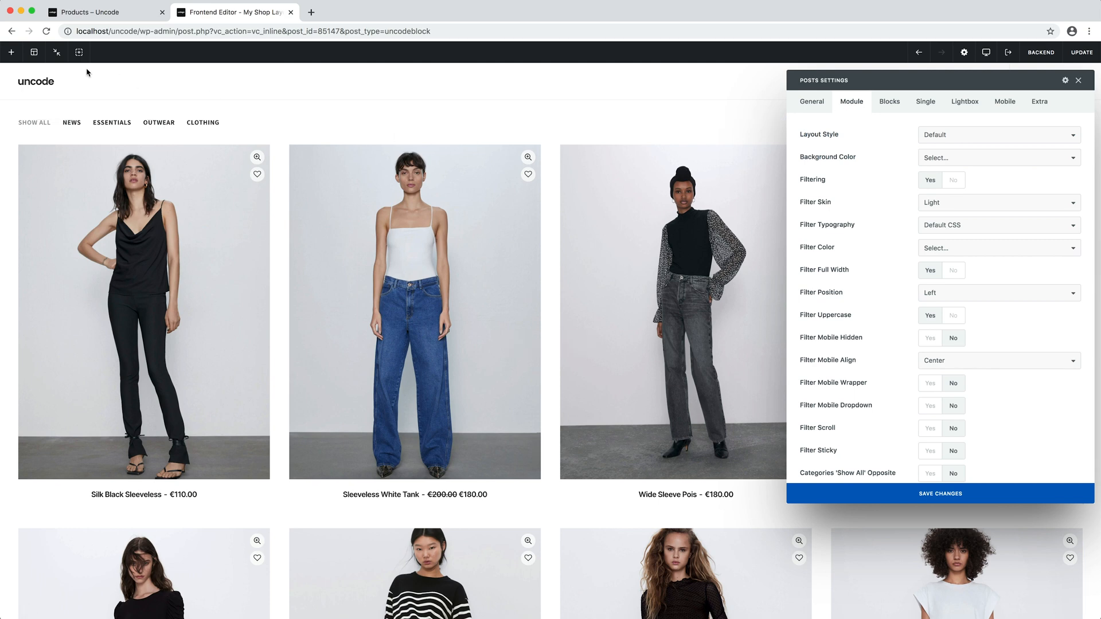
click(55, 54)
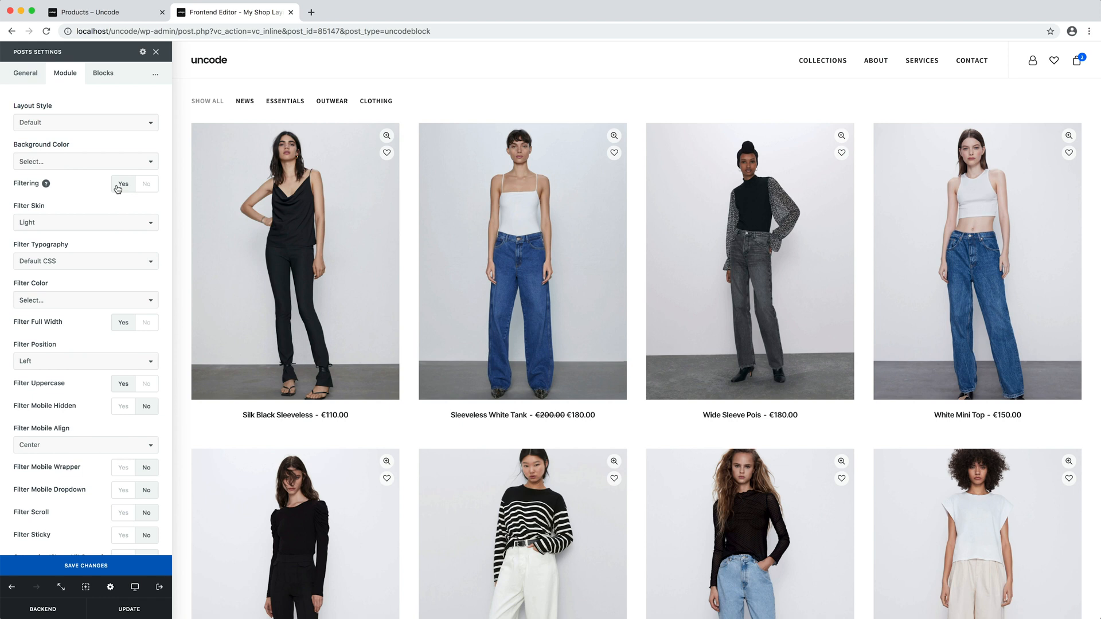
Enable Extra Filters, Woo Sorting and Woo Sorting Count for the Posts module, and try the Categories Hidden option.
scroll(91, 308, down, 5)
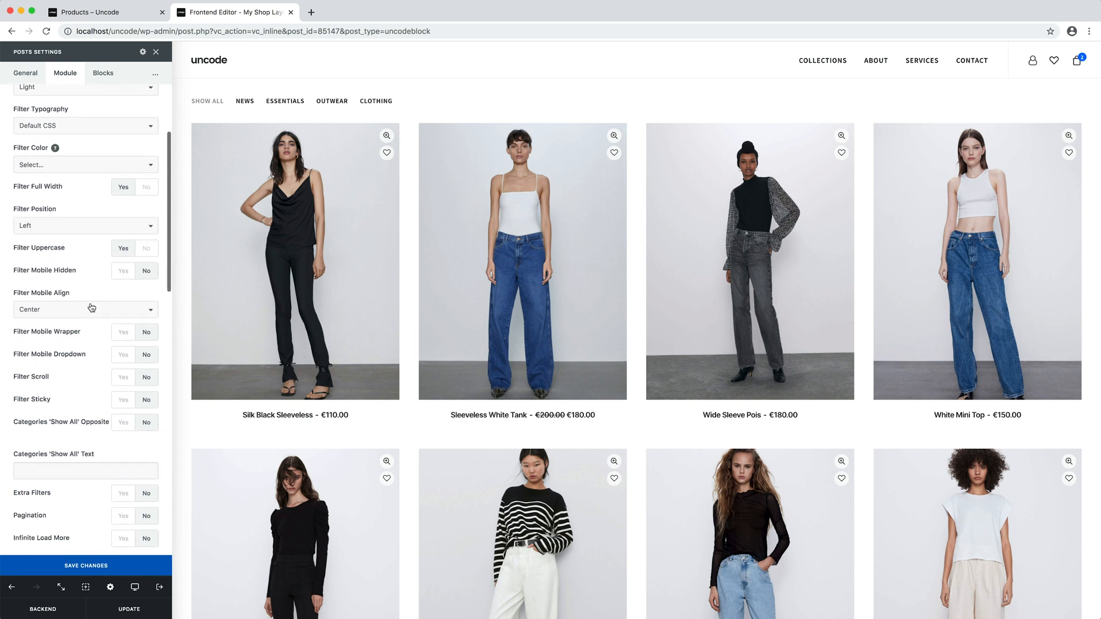
click(123, 489)
scroll(118, 496, down, 3)
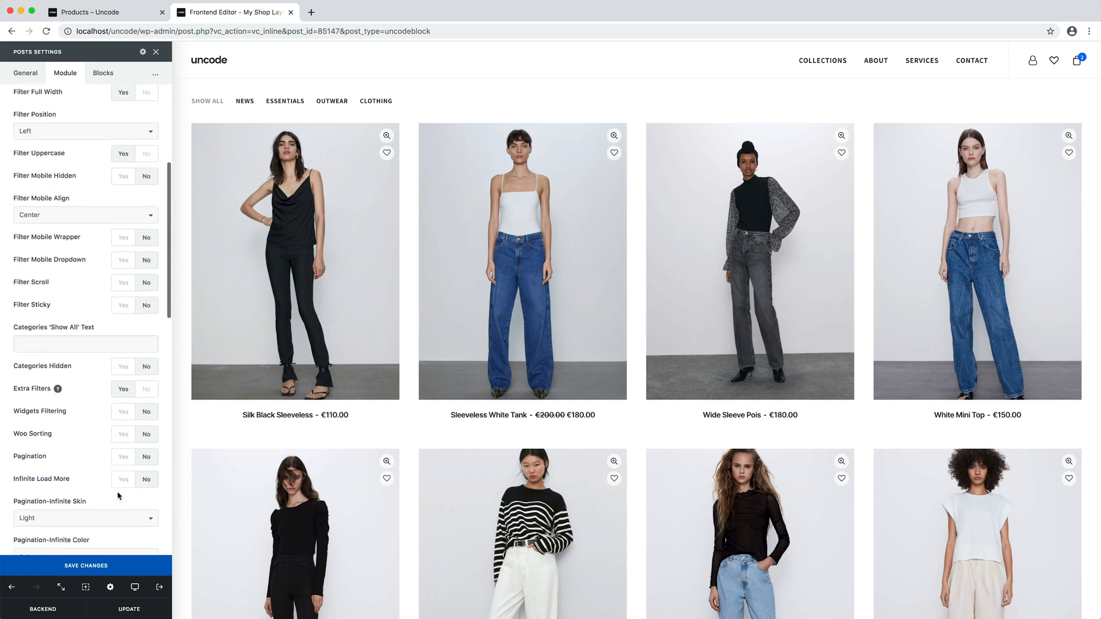
click(122, 435)
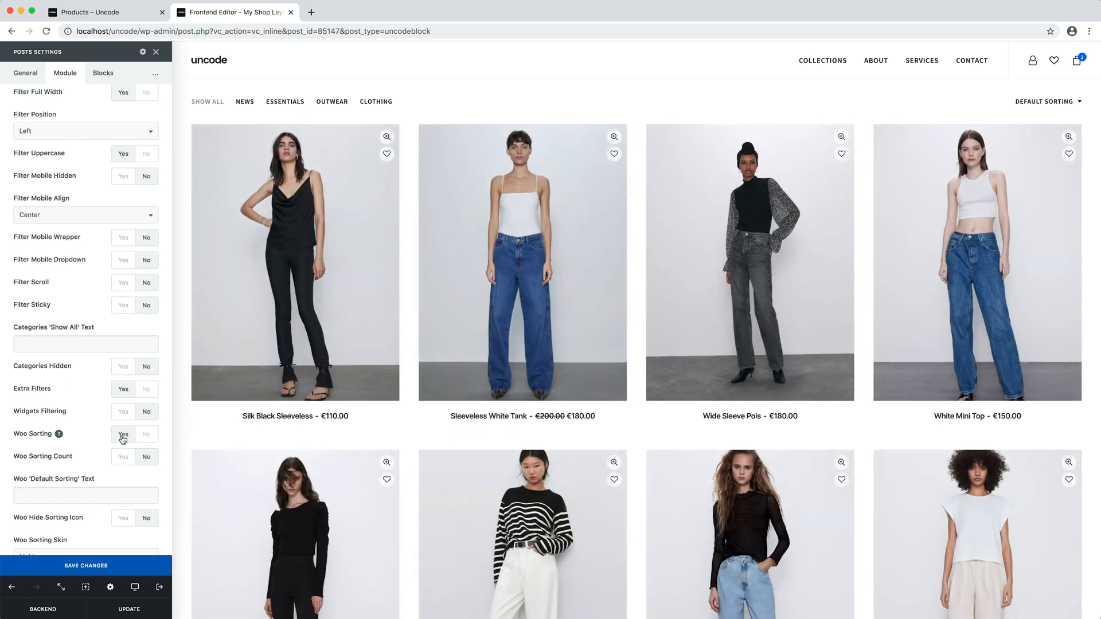
click(121, 458)
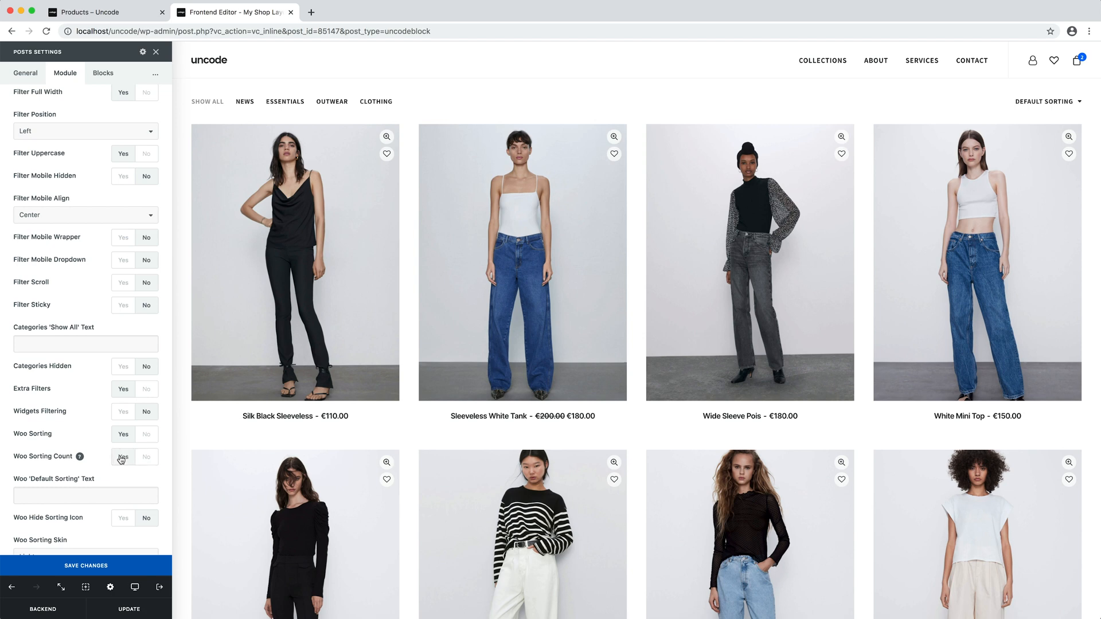
click(123, 366)
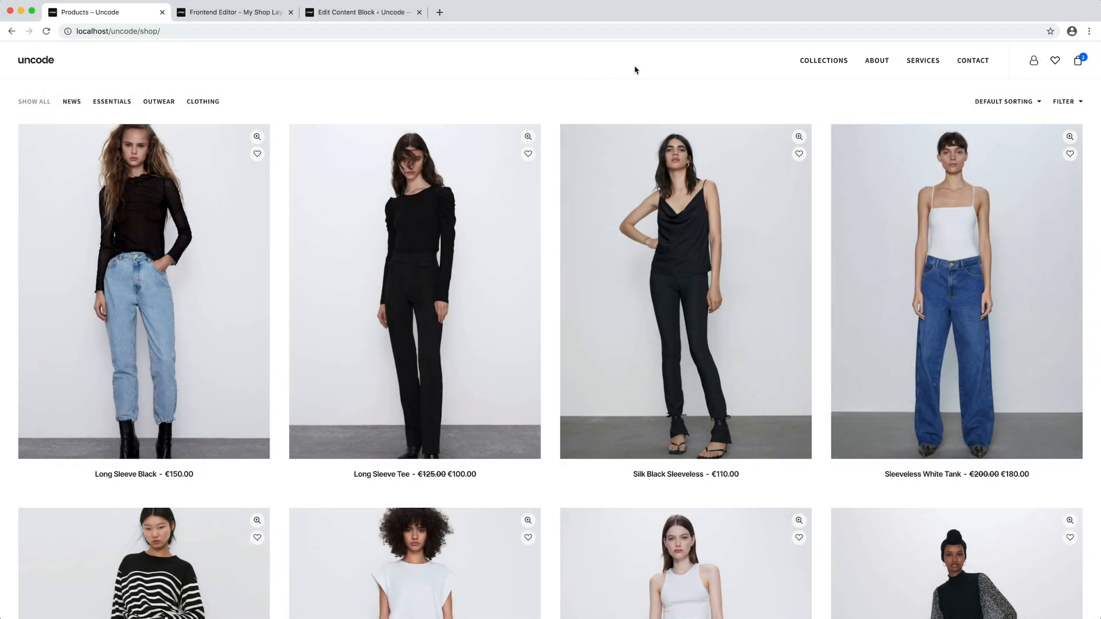
Expand the shop page's filter widgets, and view the Widget Filter content block in the backend editor.
click(1067, 102)
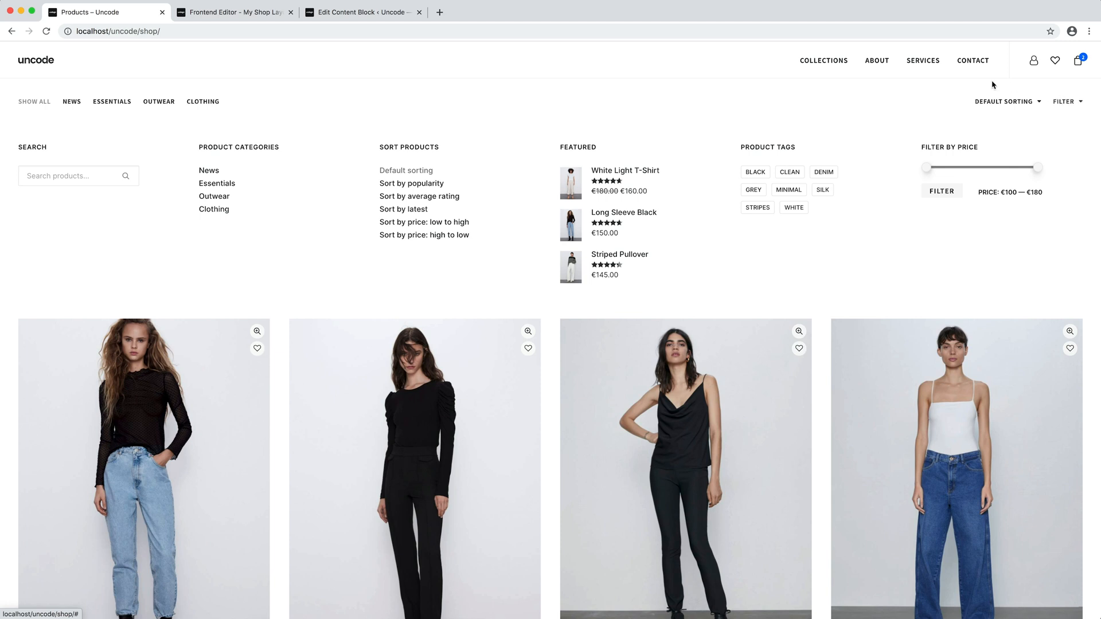
click(367, 12)
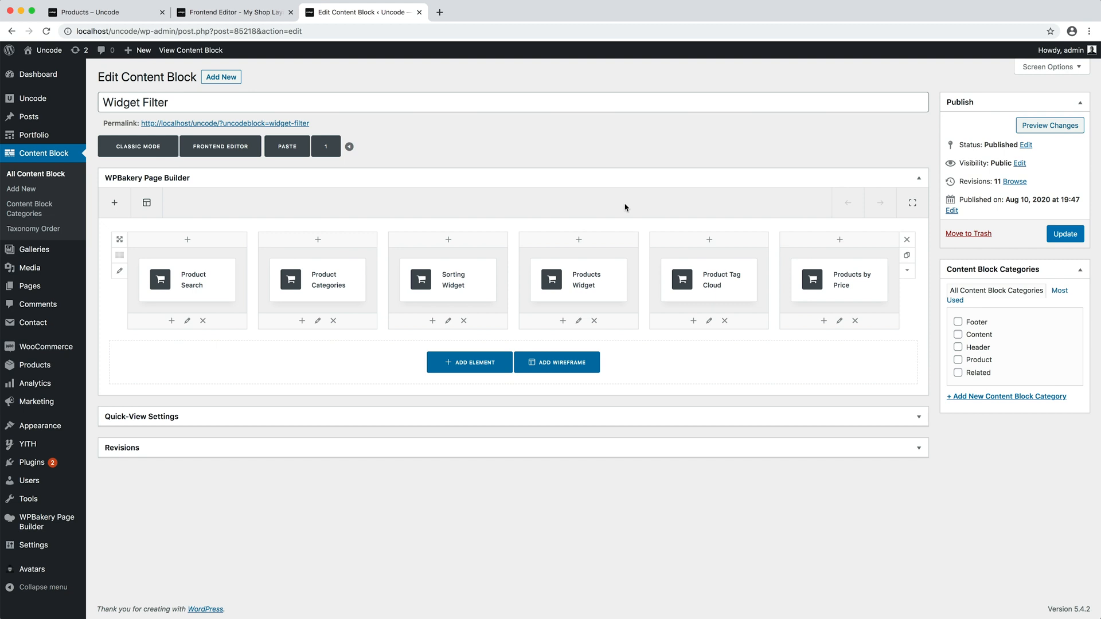
Enable Widgets Filtering in the Posts module of My Shop Layout and choose Widget Filter as its Widgets Content Block.
click(257, 14)
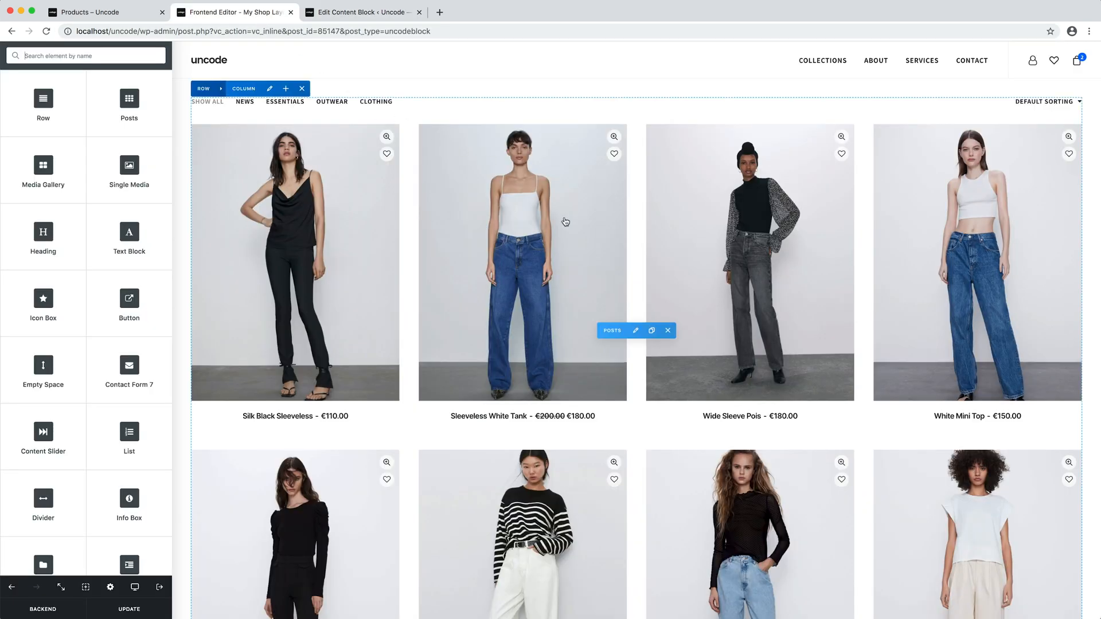
click(636, 331)
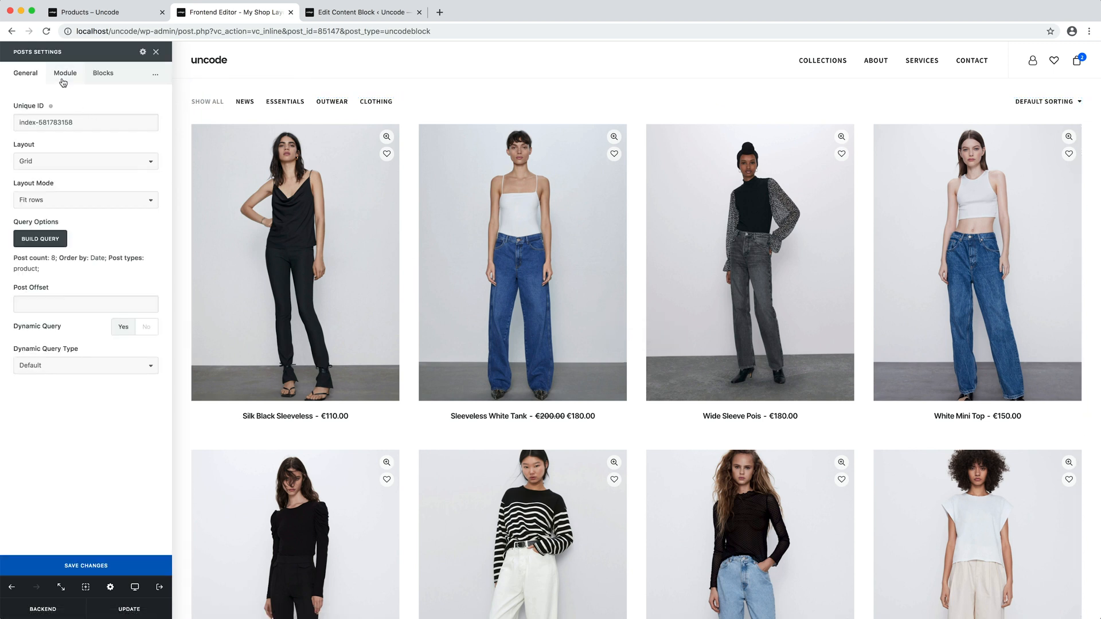
click(63, 80)
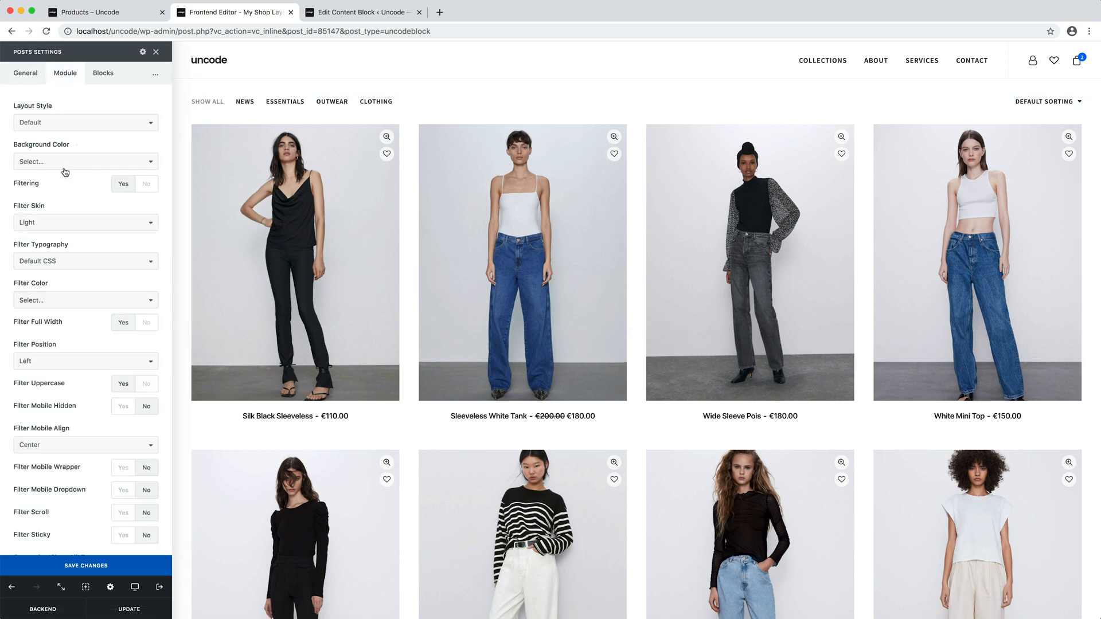
scroll(83, 385, down, 10)
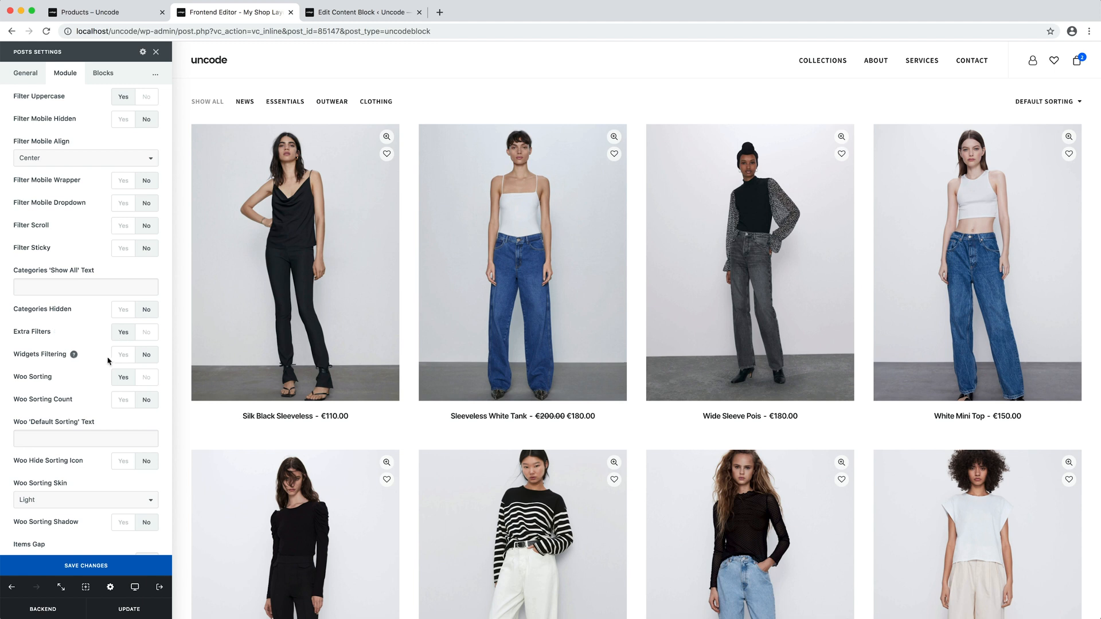
click(122, 355)
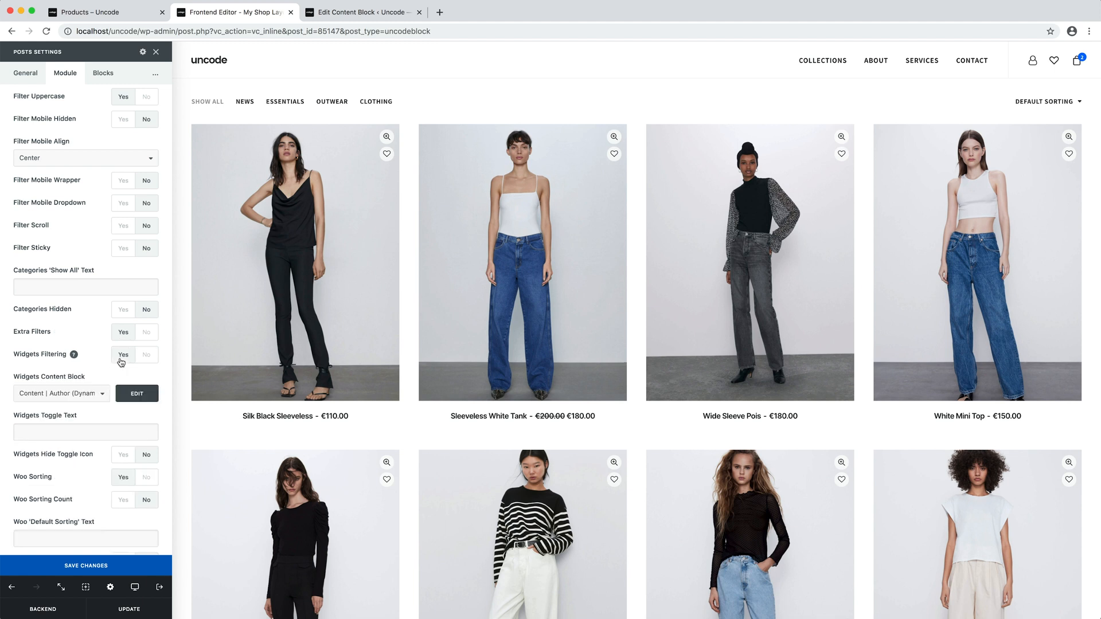
click(104, 395)
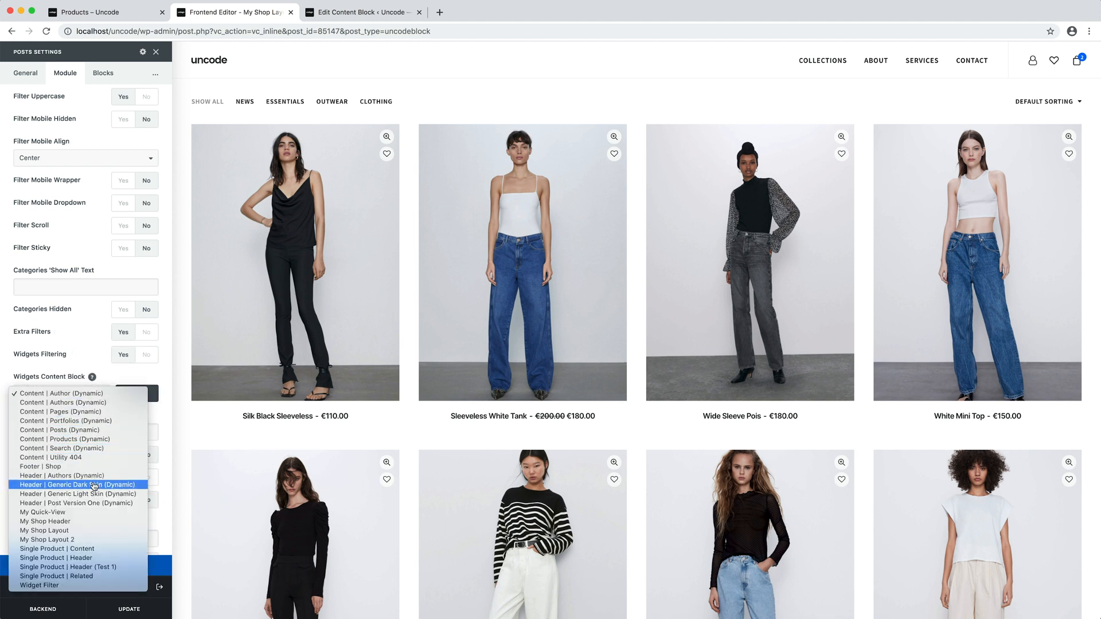
click(83, 585)
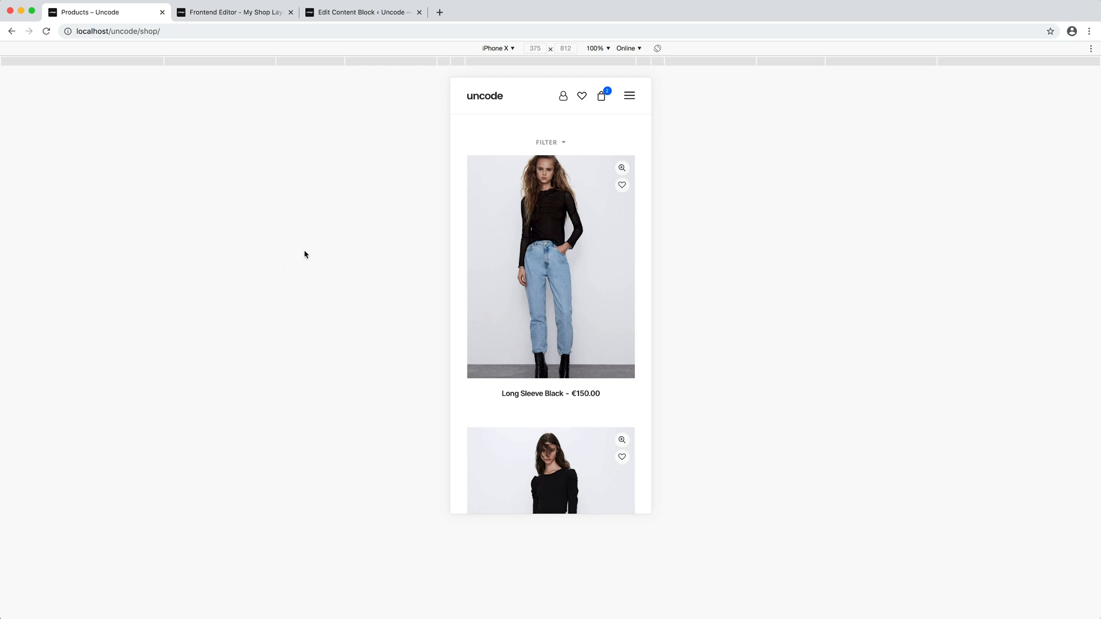
Open the shop page's filter in the iPhone X preview and check the Search, Product Categories, Sort Products and Featured sections.
click(560, 143)
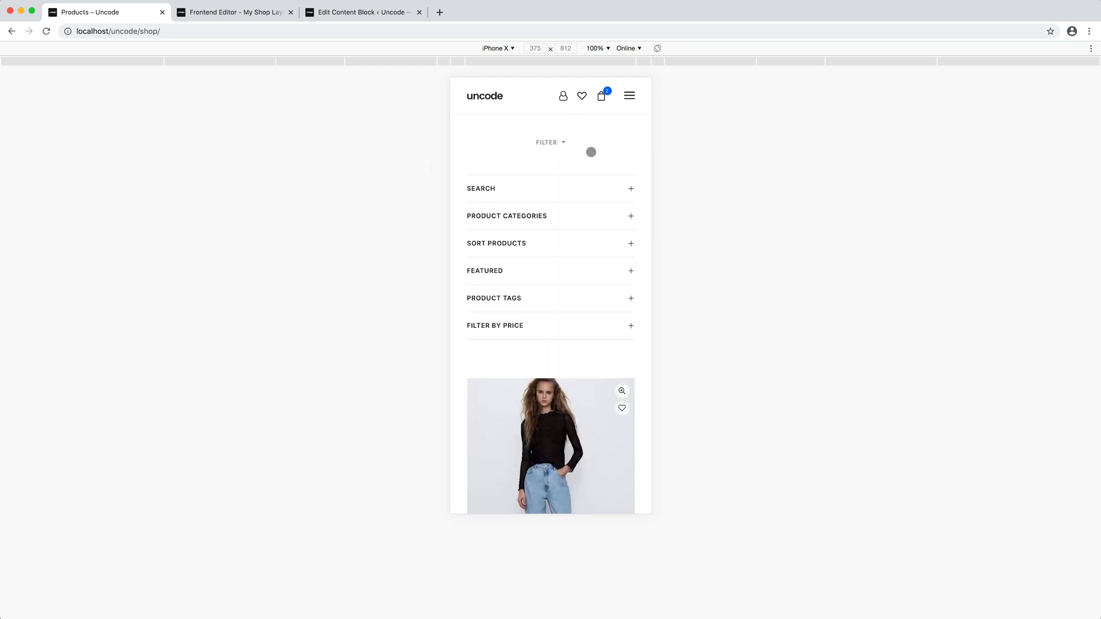
click(624, 190)
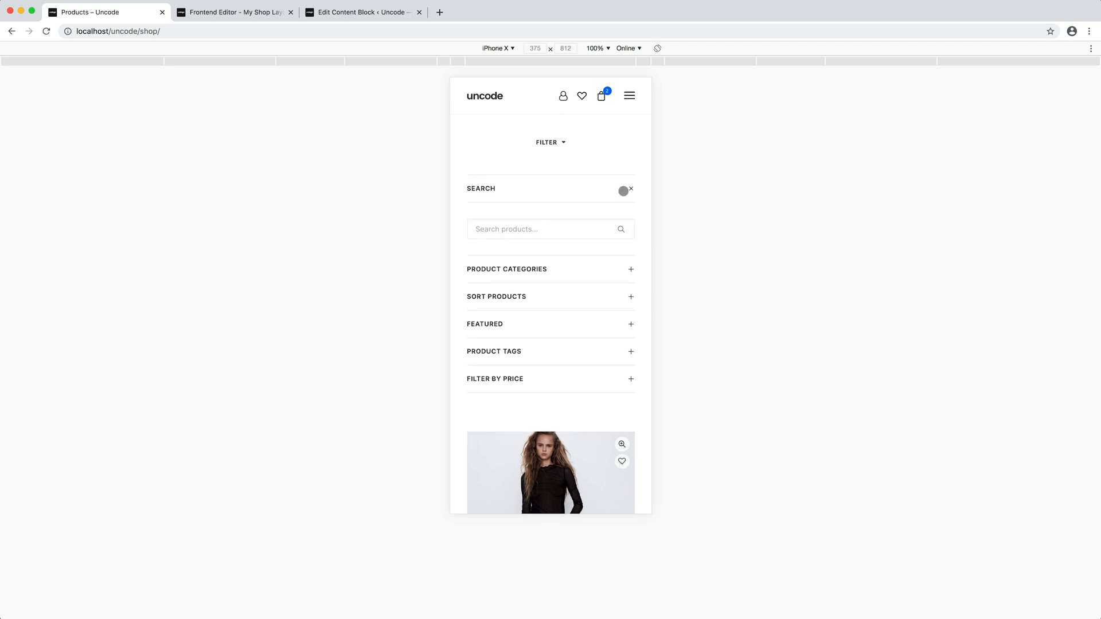
click(623, 190)
click(622, 215)
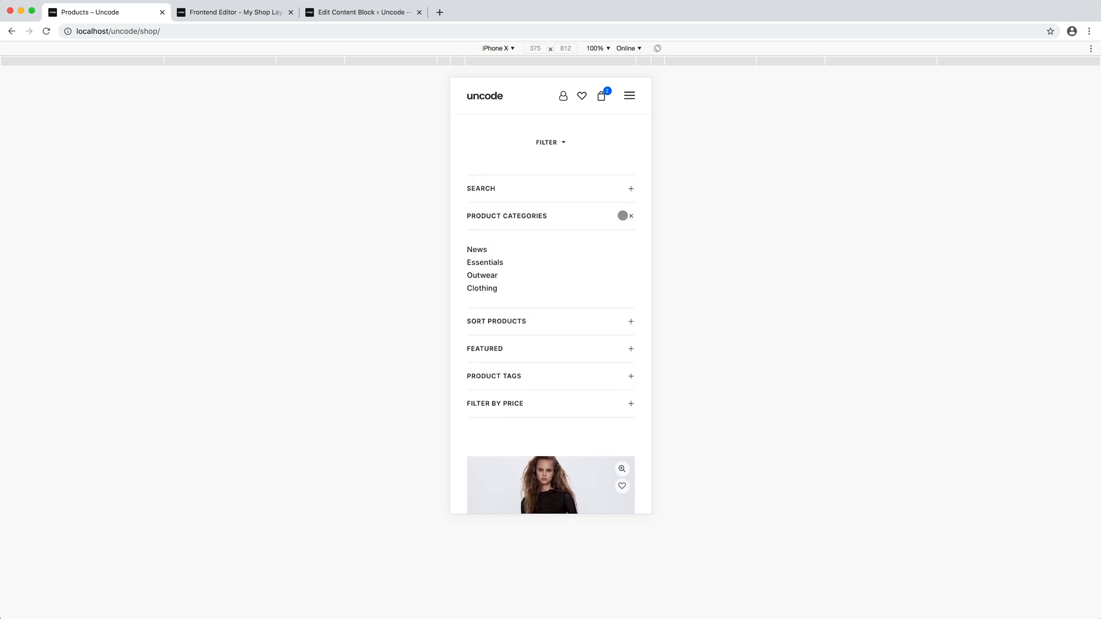
click(622, 215)
click(622, 241)
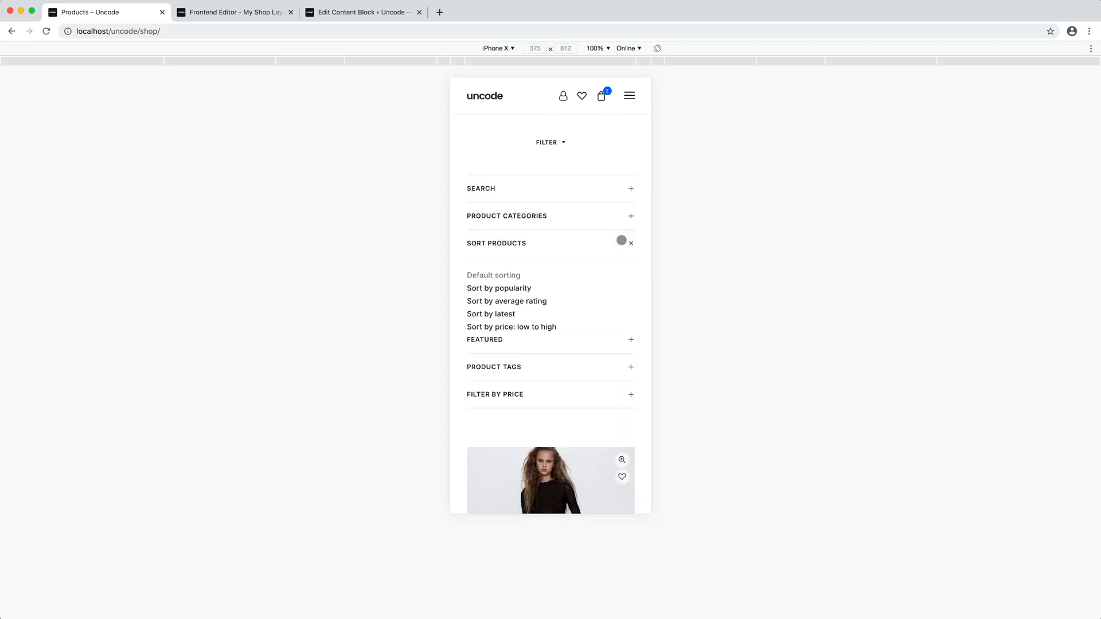
click(622, 241)
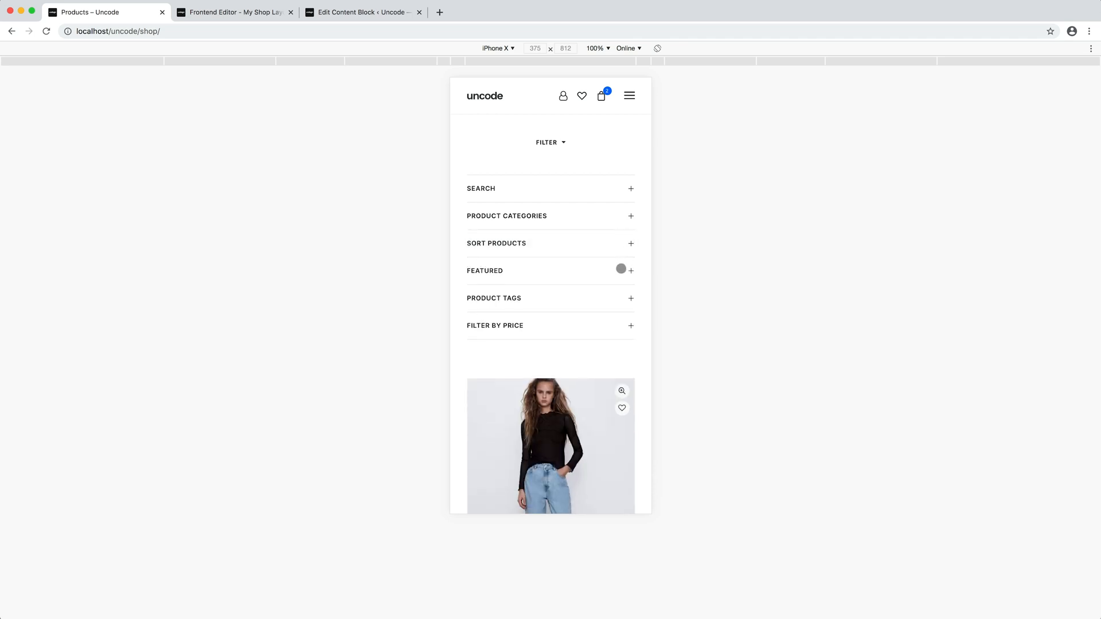
click(621, 269)
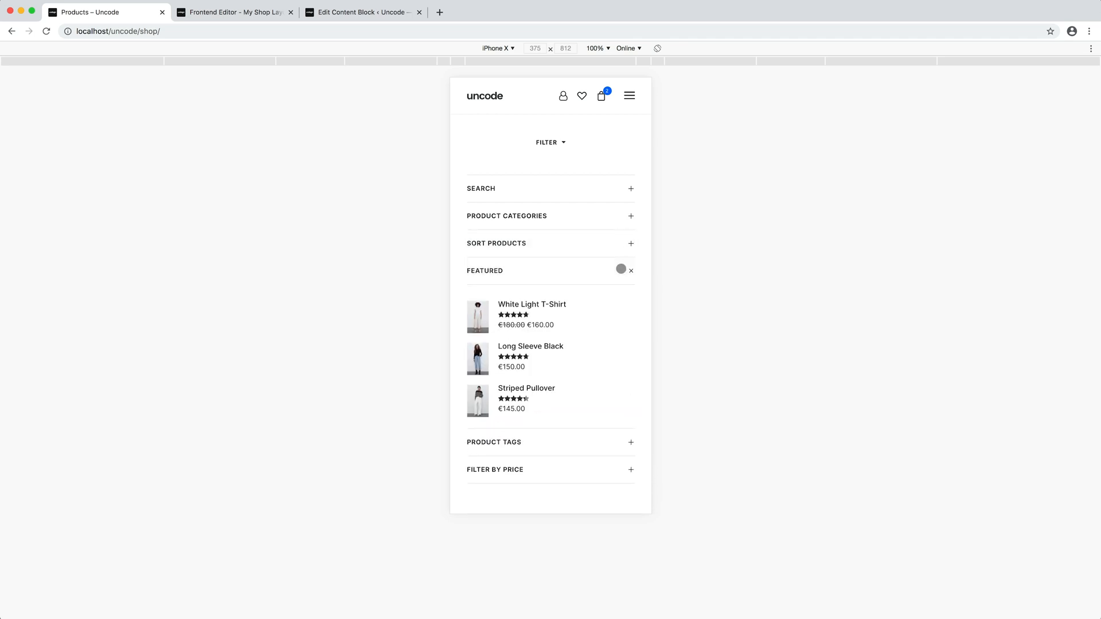
click(621, 269)
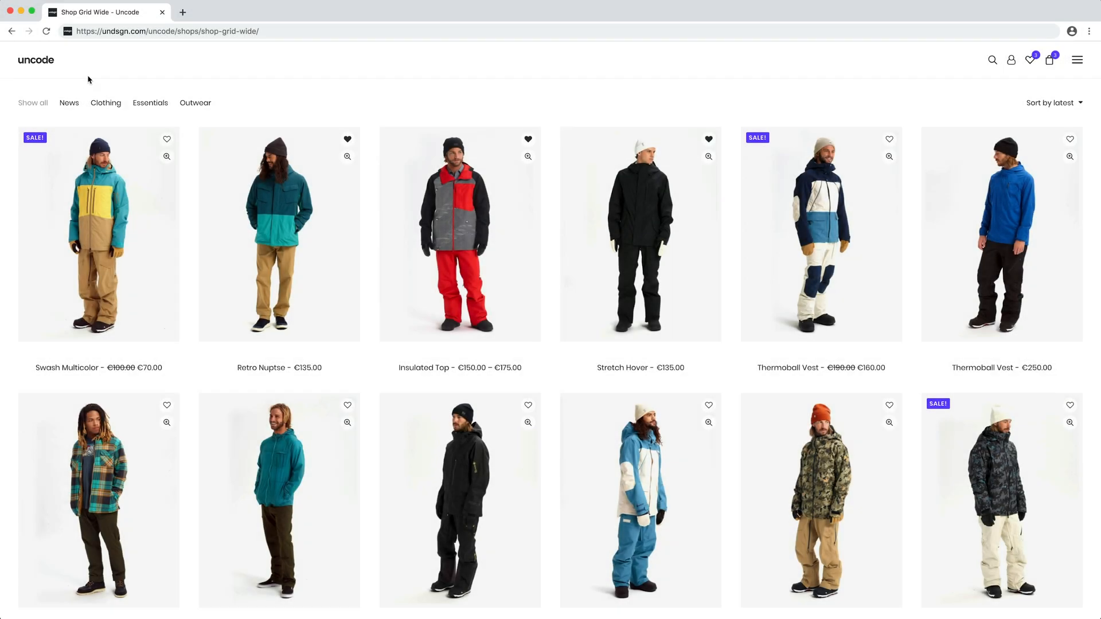
Test the category filter on the Shop Grid Wide demo with News and with Clothing.
click(67, 104)
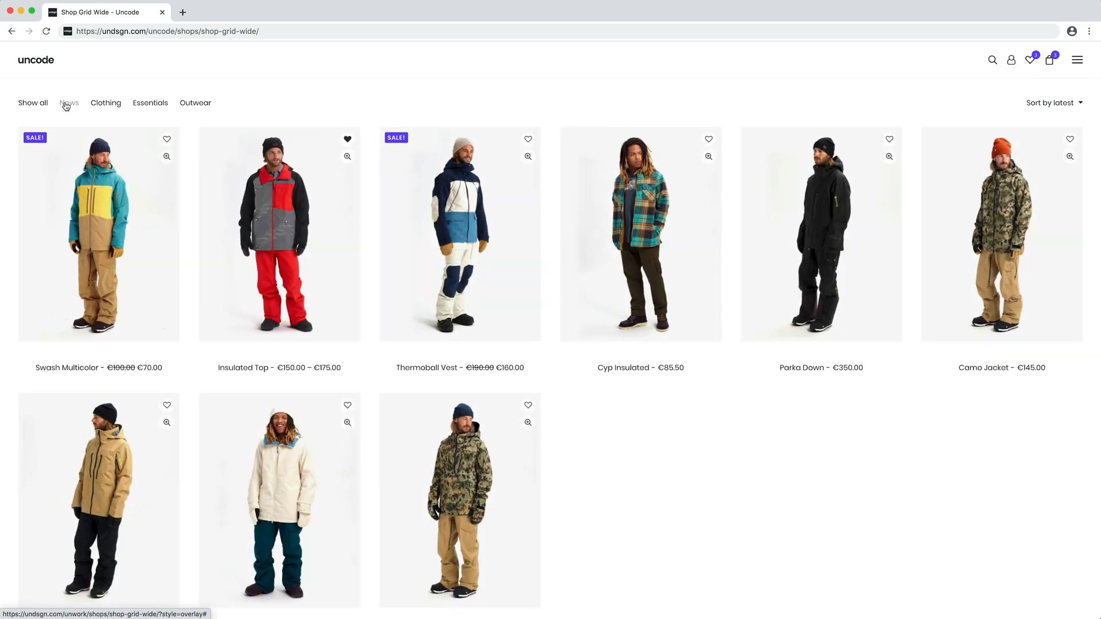
click(106, 105)
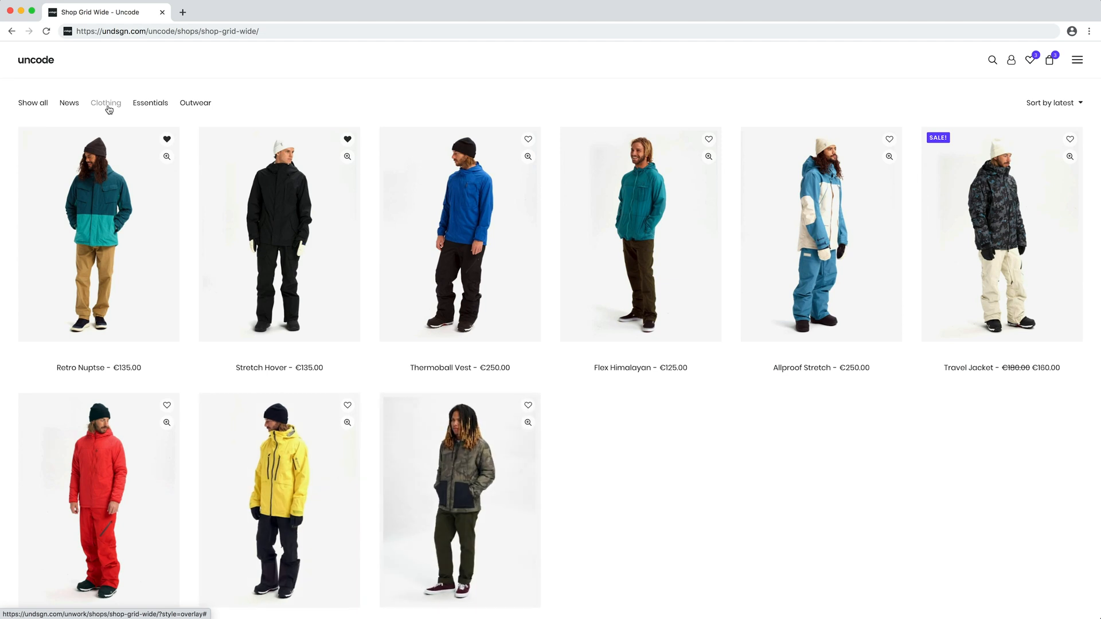
mouse_move(284, 233)
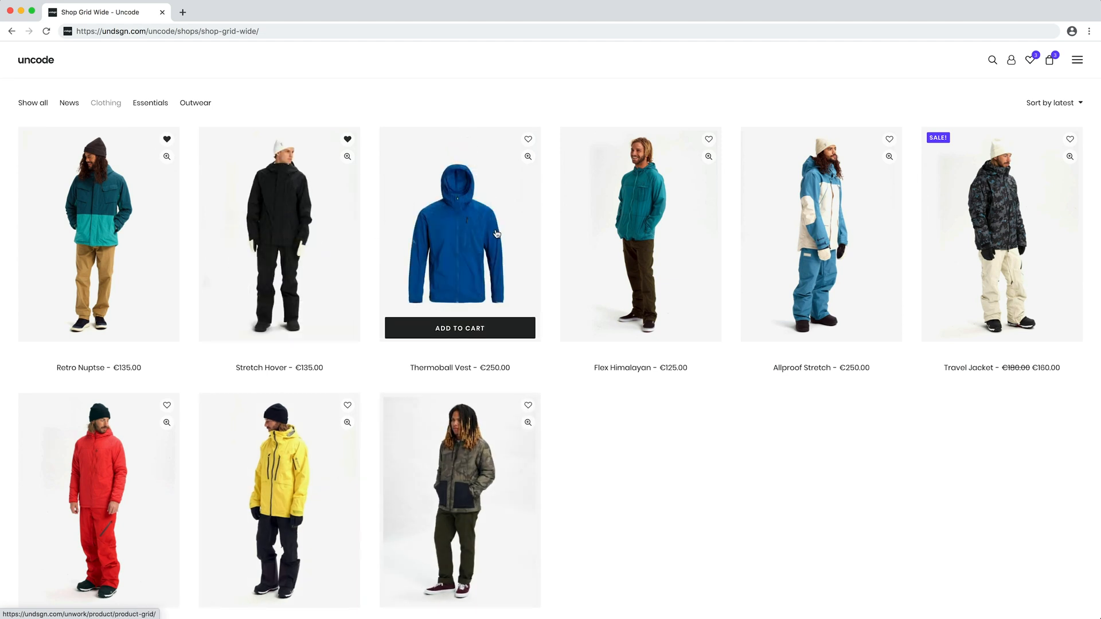
Open the quick view of the Flex Himalayan product and add one to the cart.
mouse_move(706, 243)
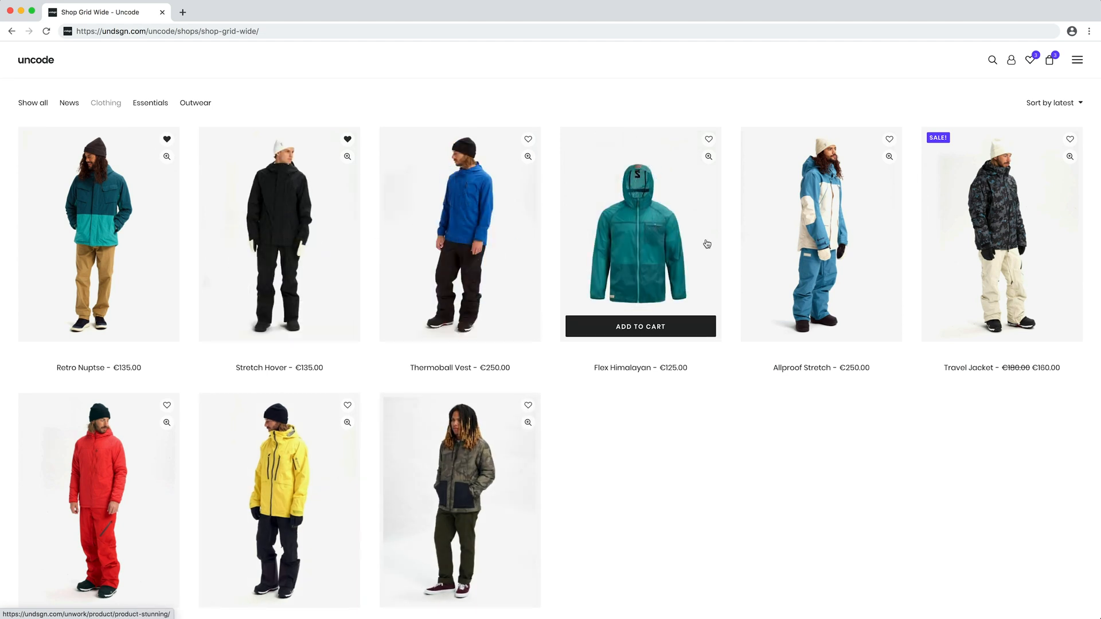
click(708, 156)
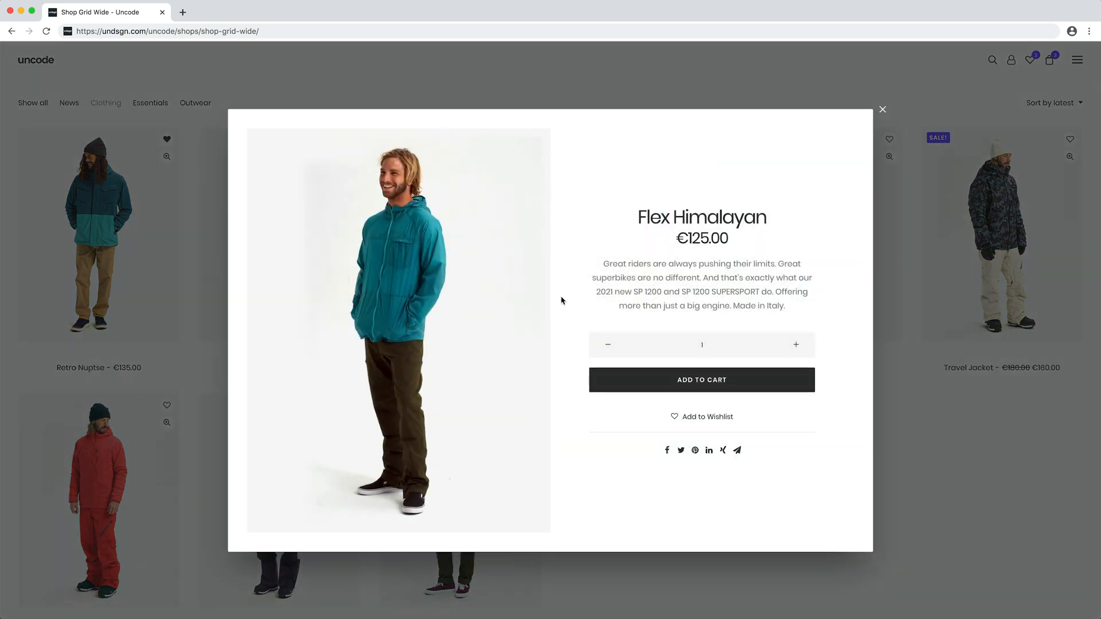
click(621, 384)
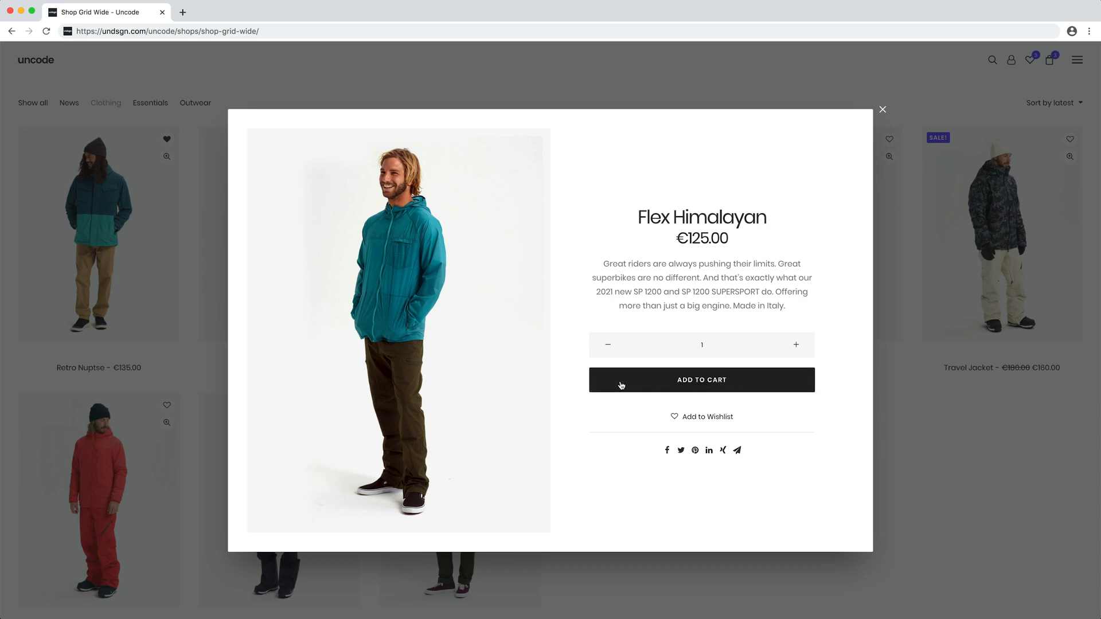